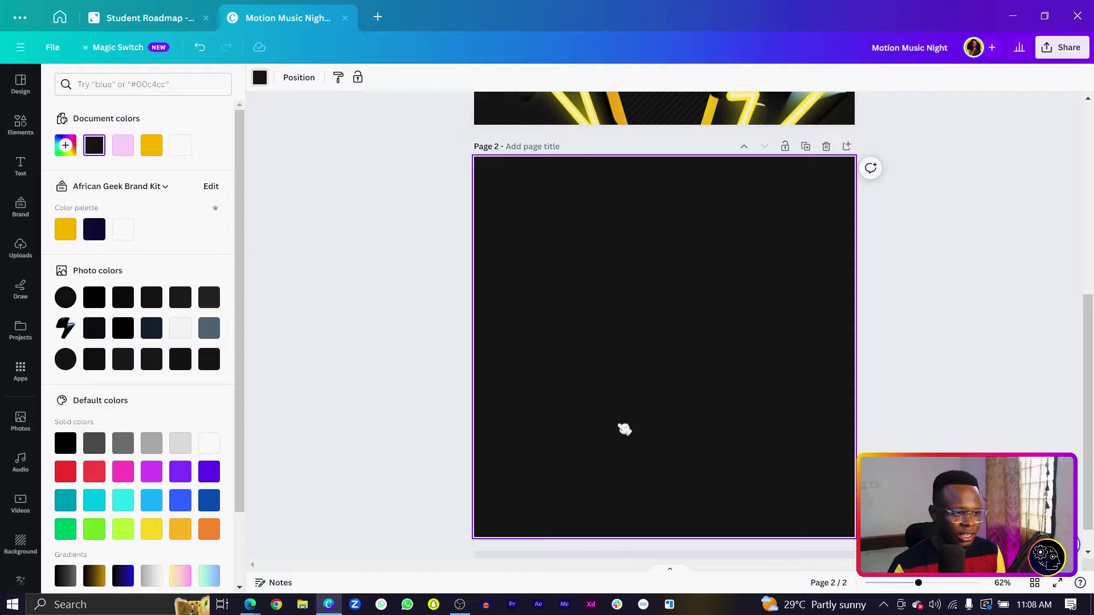
Search the elements for "mesh" and add the dark metal mesh photo to page 2.
left_click(23, 133)
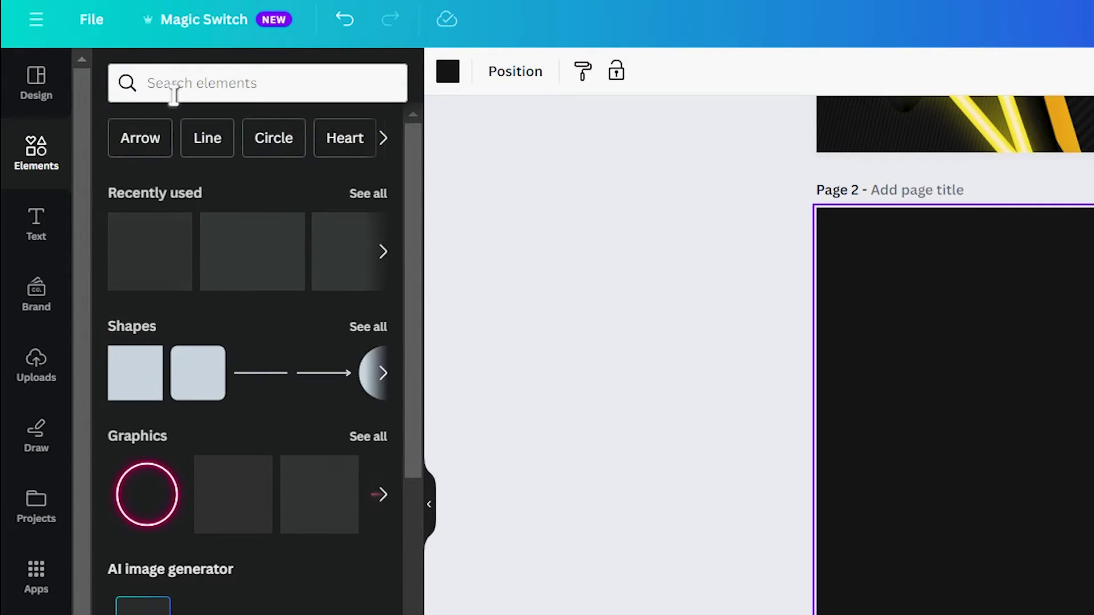
left_click(110, 86)
type("mesh")
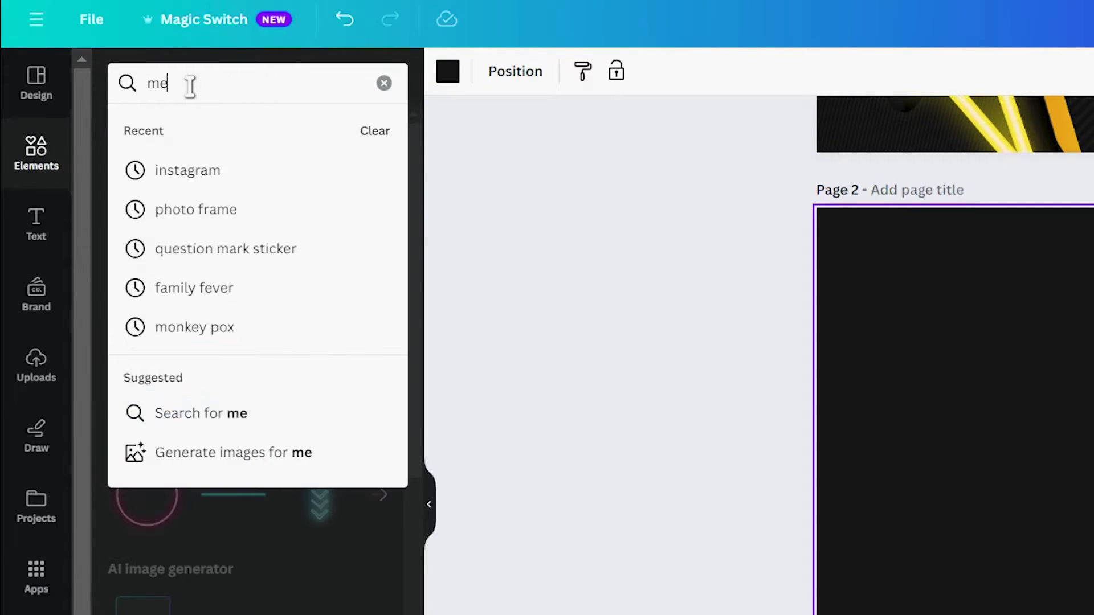
key("Return")
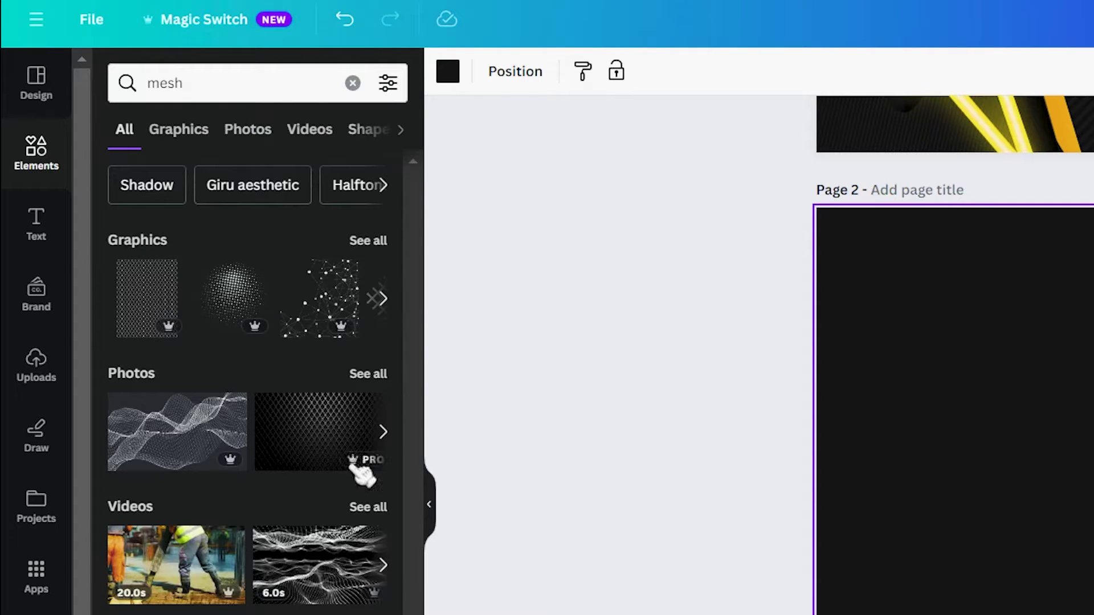
left_click(368, 374)
left_click(319, 267)
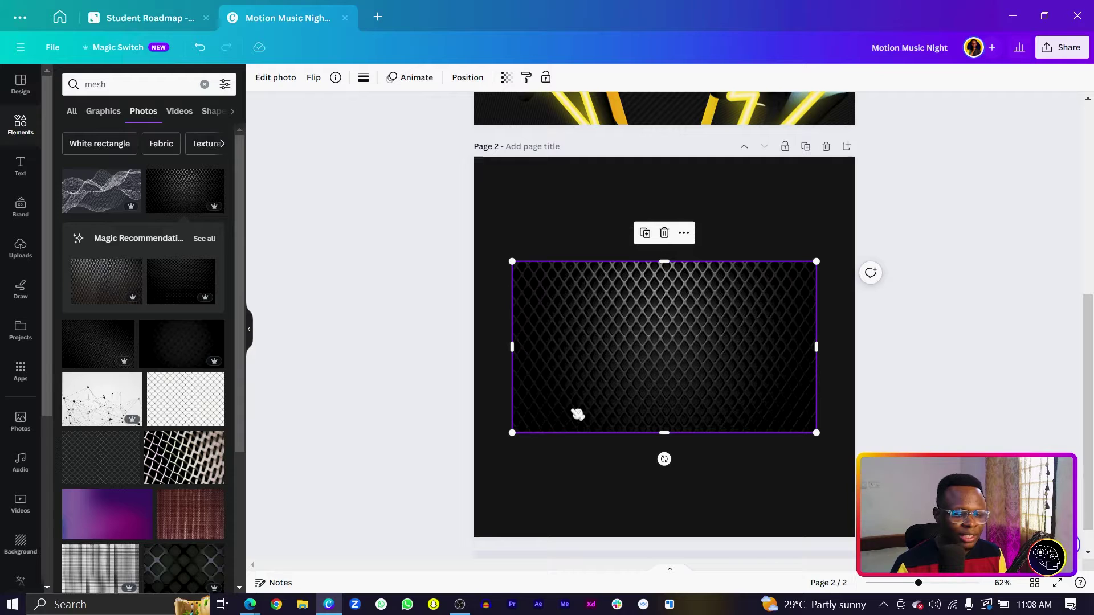
Enlarge the mesh photo to cover the whole page and lower its transparency value until it is a faint texture.
left_click_drag(511, 431, 325, 537)
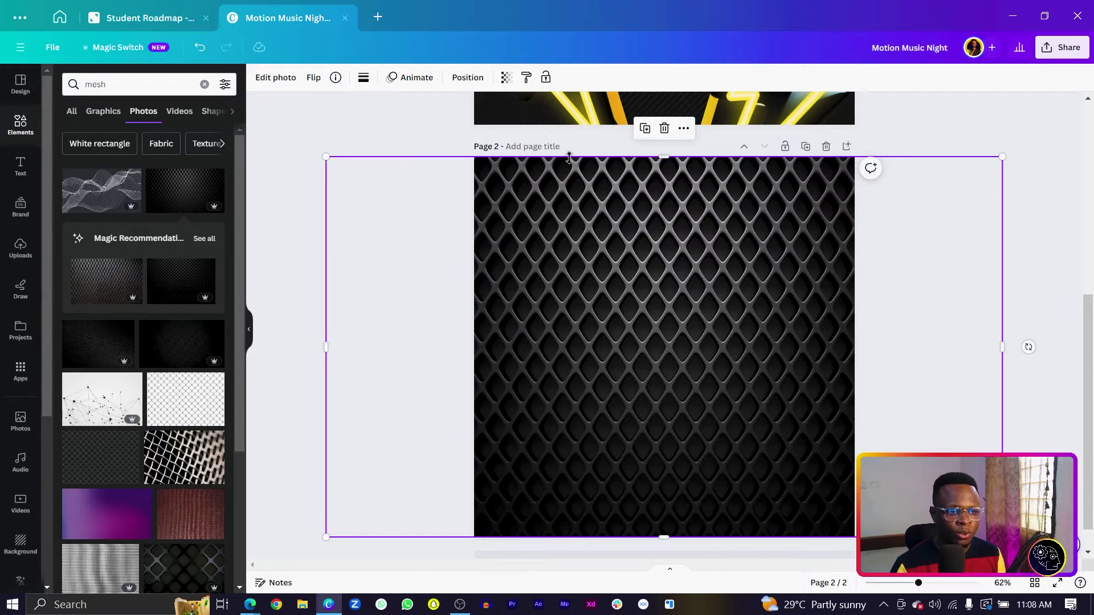
left_click(507, 78)
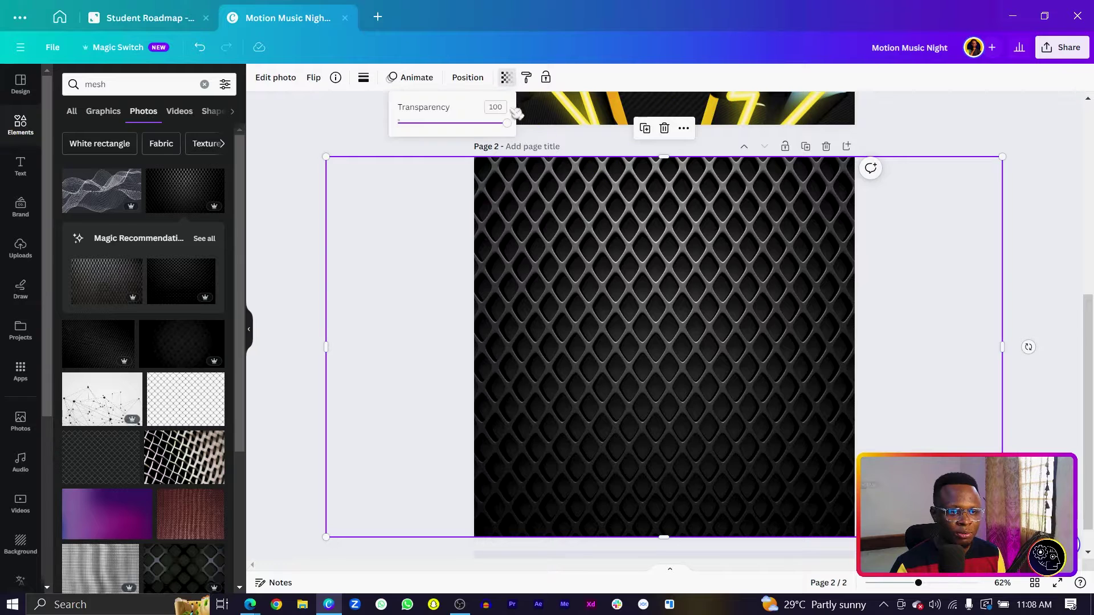
left_click_drag(515, 128, 423, 153)
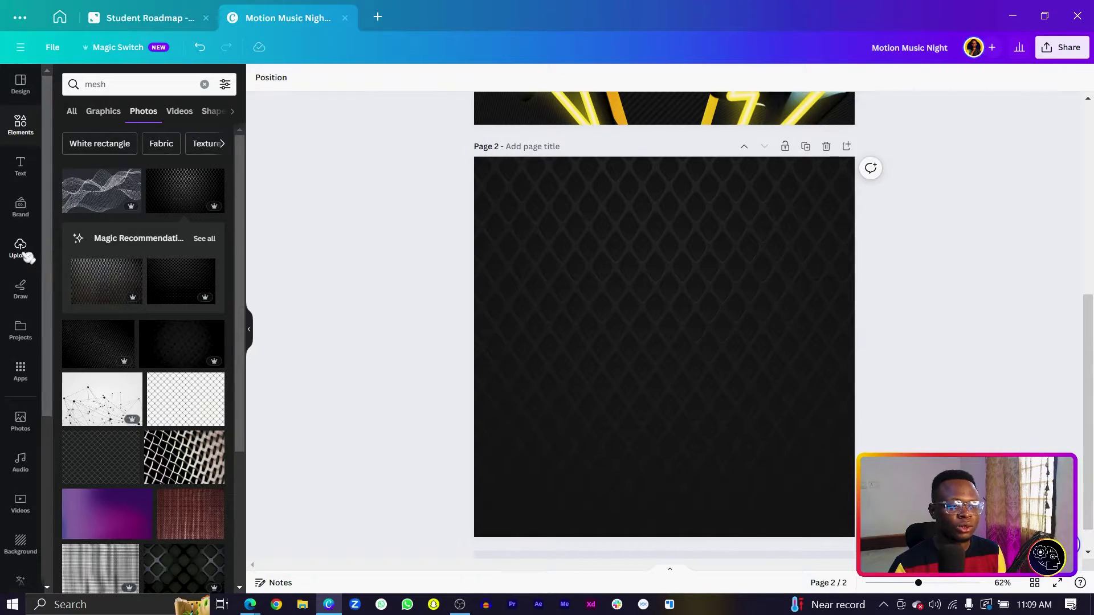
Add the uploaded white glow image, enlarge it to the page height, and center its light near the page's left edge.
left_click(21, 251)
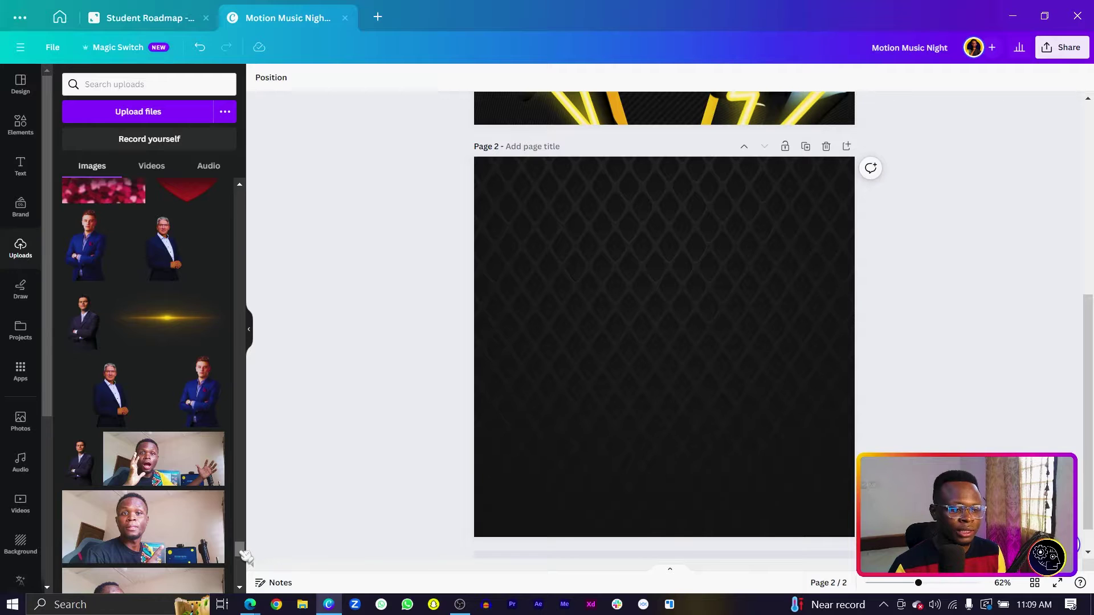
scroll(245, 556, "up", 10)
left_click(131, 292)
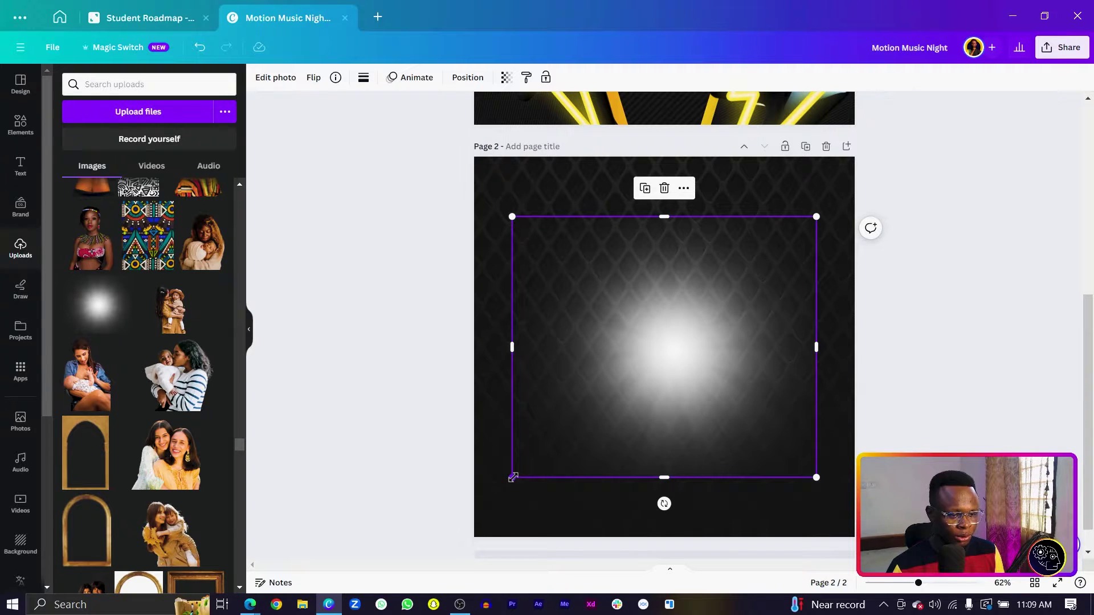
left_click_drag(513, 477, 442, 530)
left_click_drag(699, 454, 540, 423)
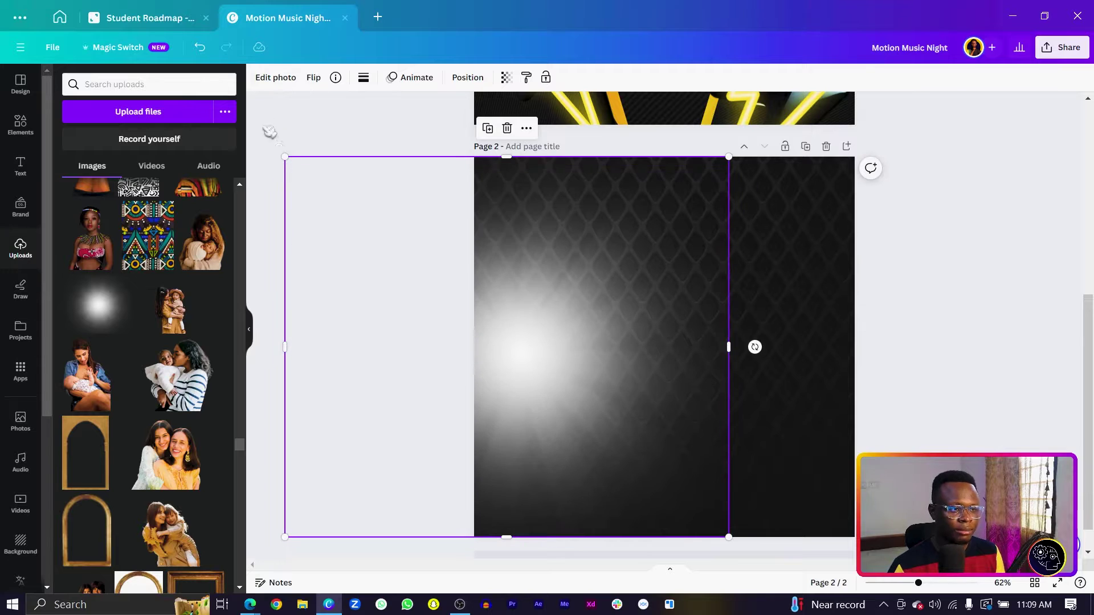
Apply the Mustard duotone effect to the glow and change its highlights color to reddish orange.
left_click(283, 77)
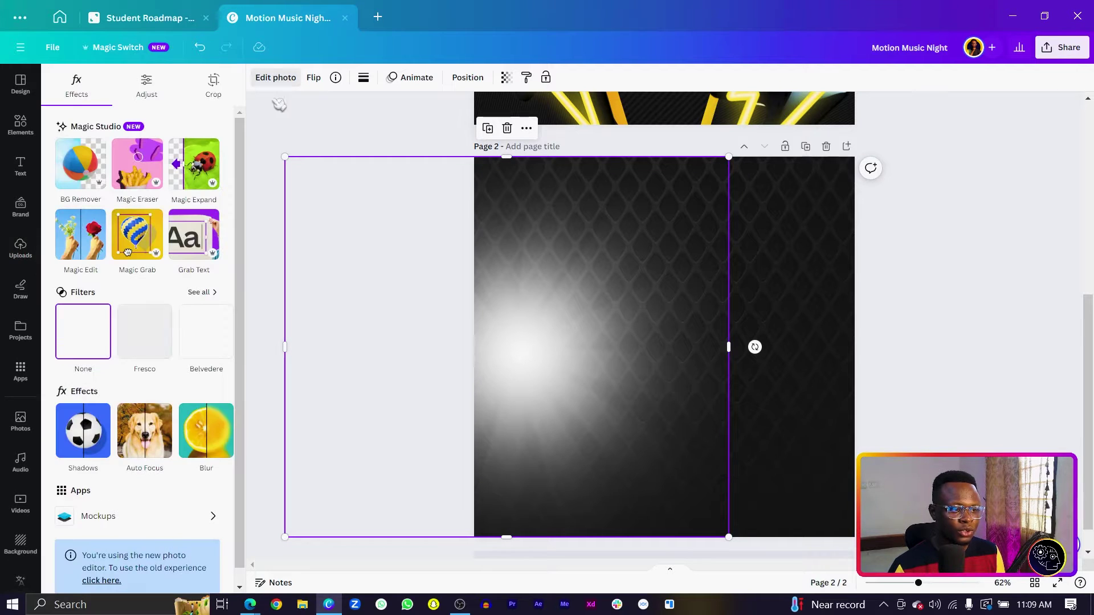
left_click(213, 431)
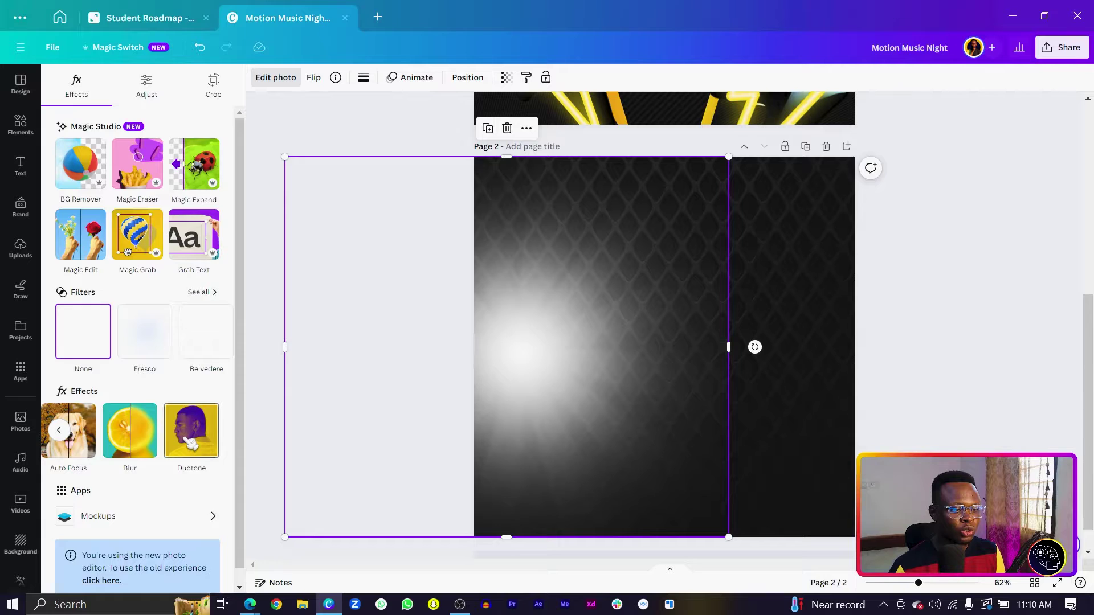
left_click(191, 445)
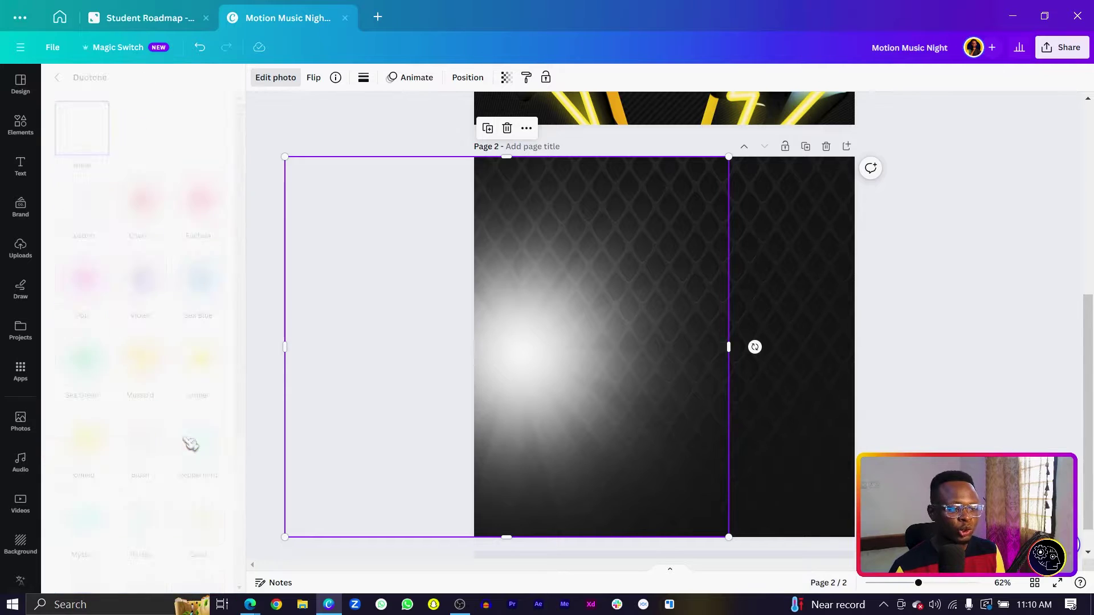
left_click(142, 370)
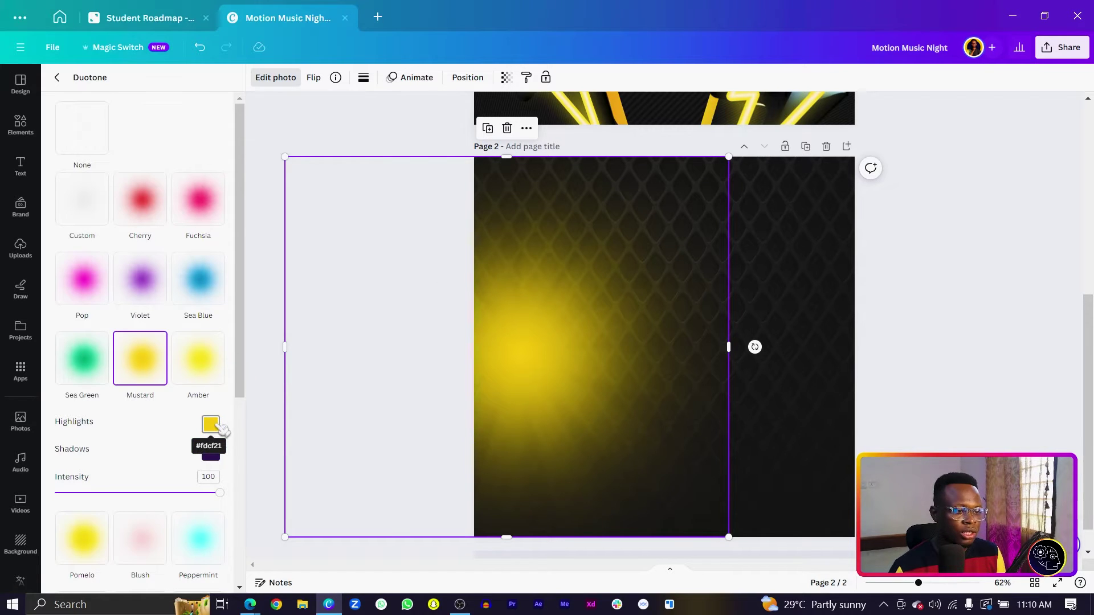
left_click(217, 427)
left_click_drag(238, 524, 230, 523)
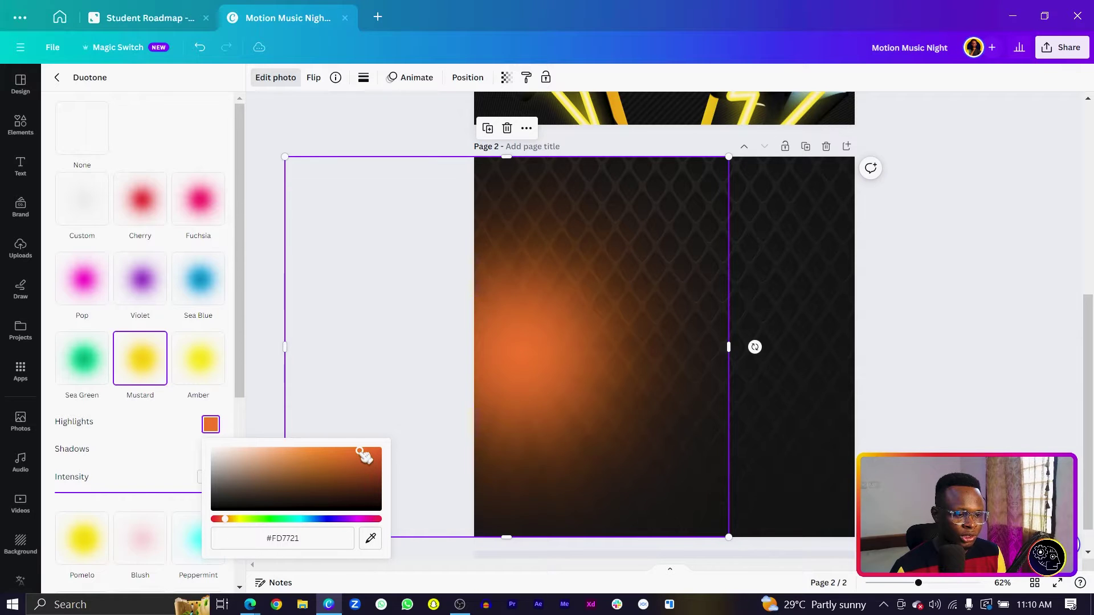
left_click_drag(361, 452, 378, 452)
Set the duotone shadows color to the same reddish orange by sampling the highlights swatch.
left_click(196, 448)
left_click(211, 452)
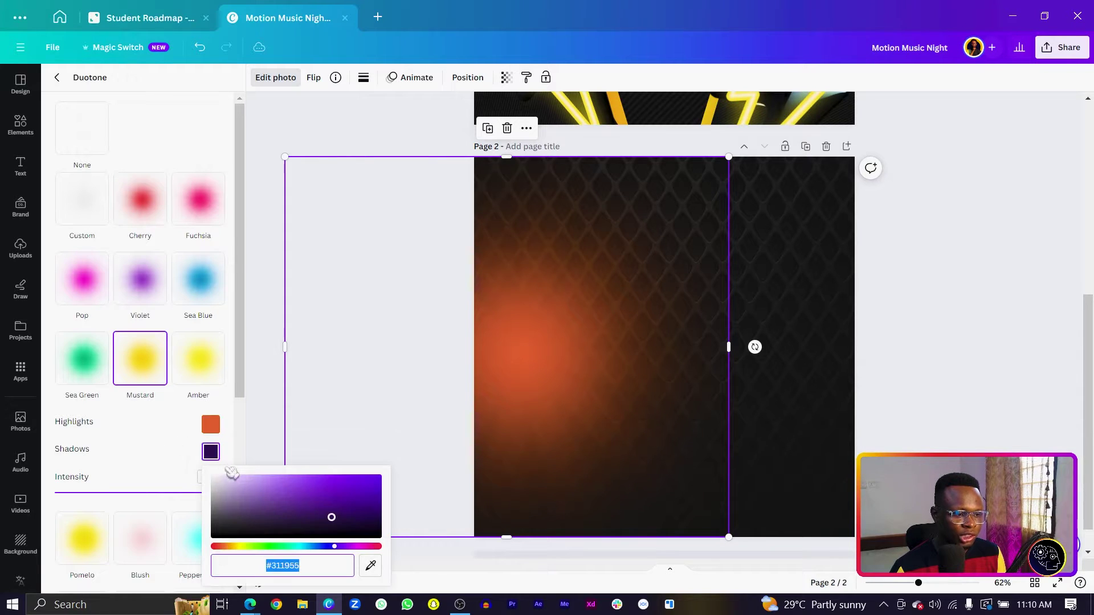
left_click(371, 565)
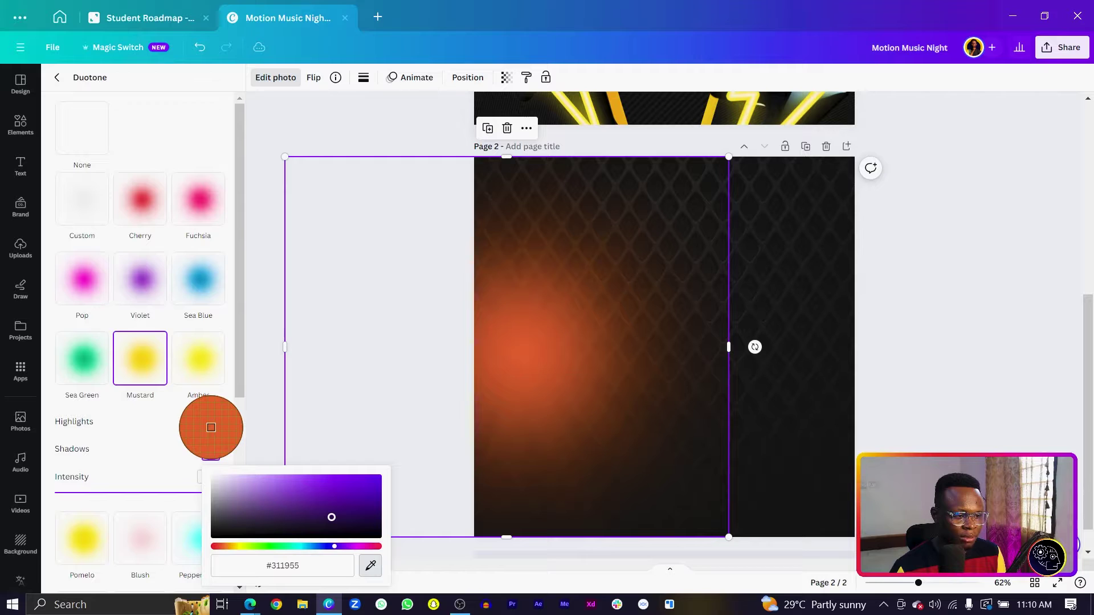
left_click(211, 427)
left_click(398, 439)
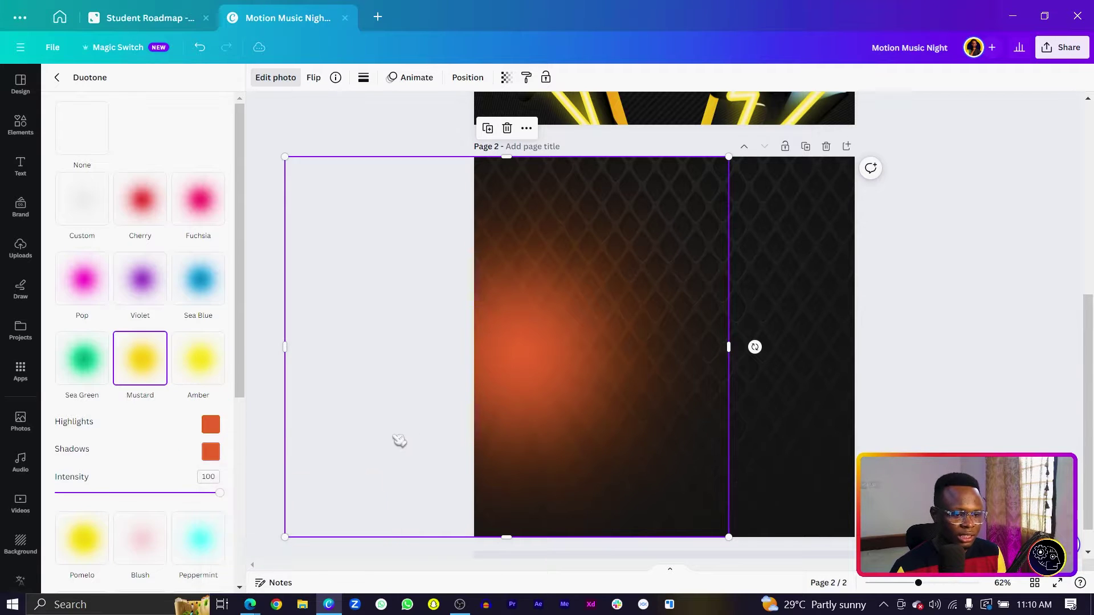
Enlarge the orange glow and place a copy of it on the right side of the page.
left_click(599, 338)
left_click_drag(730, 158, 795, 100)
left_click_drag(577, 340, 779, 348)
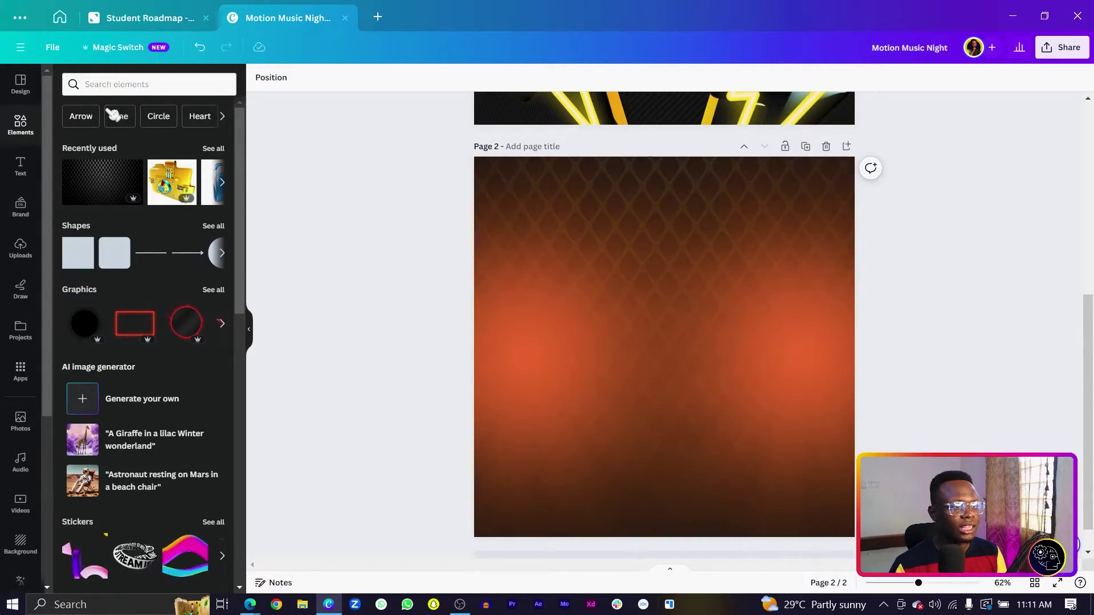
Search the element graphics for "bolt" and place the solid black lightning bolt in the page's upper left area.
left_click(99, 84)
type("bo")
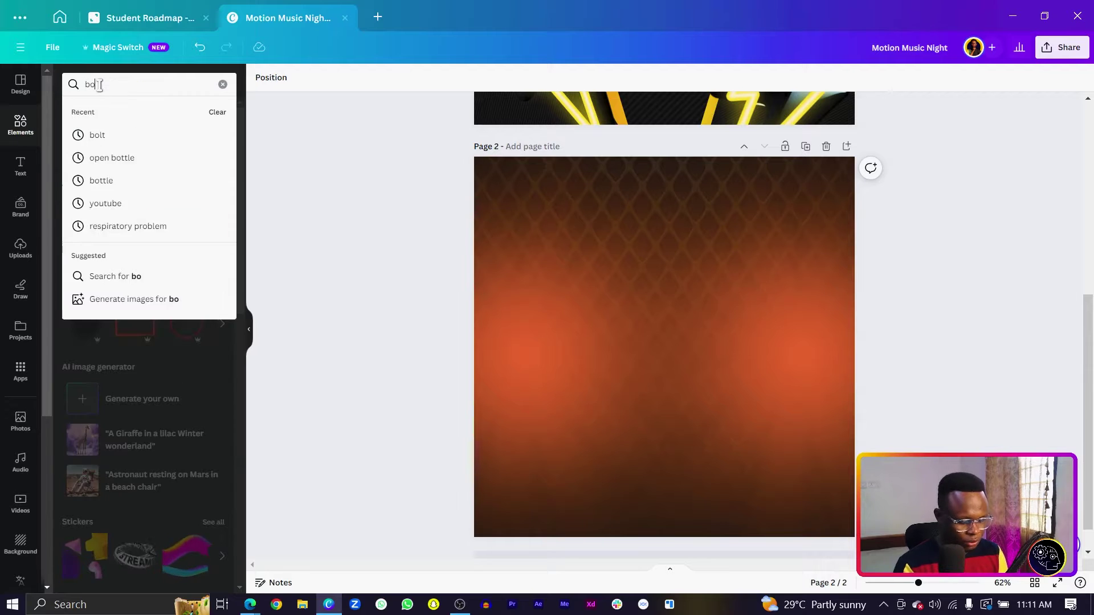
type("lt")
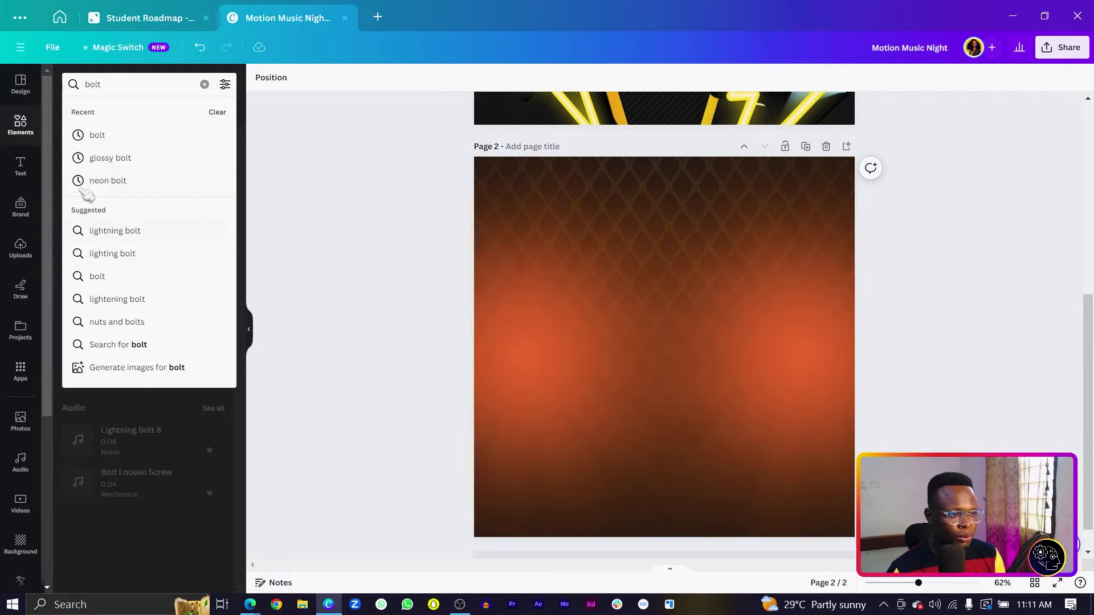
key("Return")
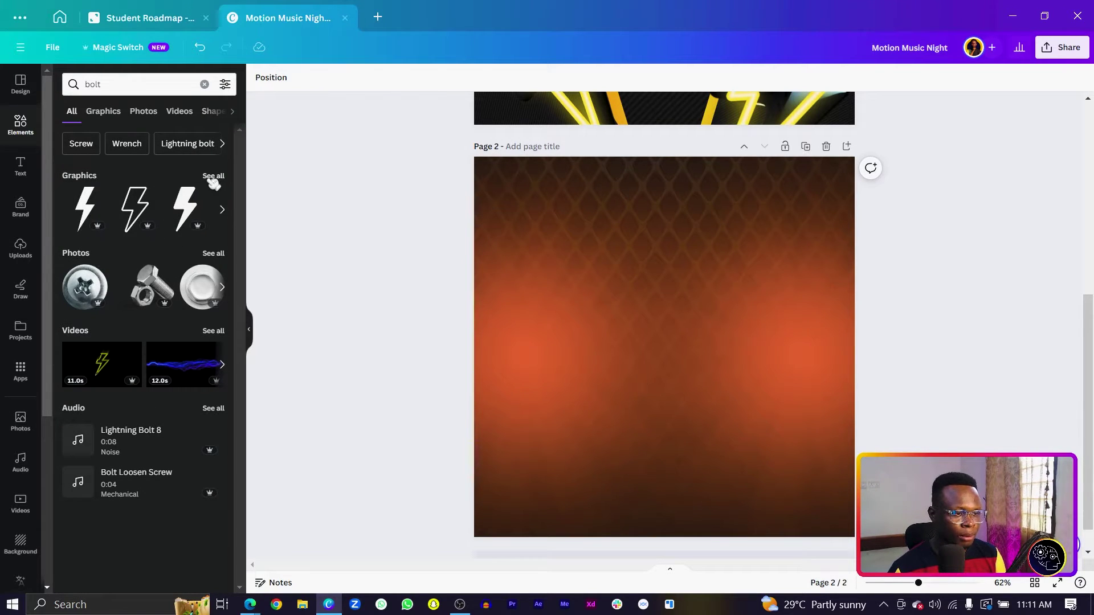
left_click(213, 176)
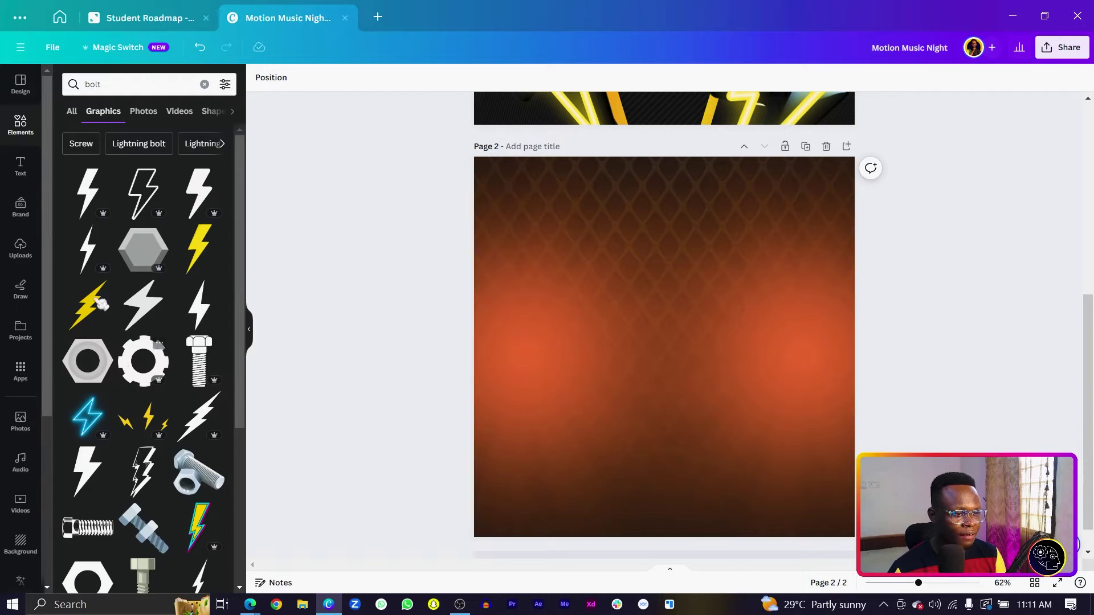
left_click(200, 197)
left_click_drag(651, 348, 558, 298)
Search the graphics for "bolt neon" and place a yellow neon lightning bolt outline to the right of the black bolt.
left_click(122, 83)
type("ne")
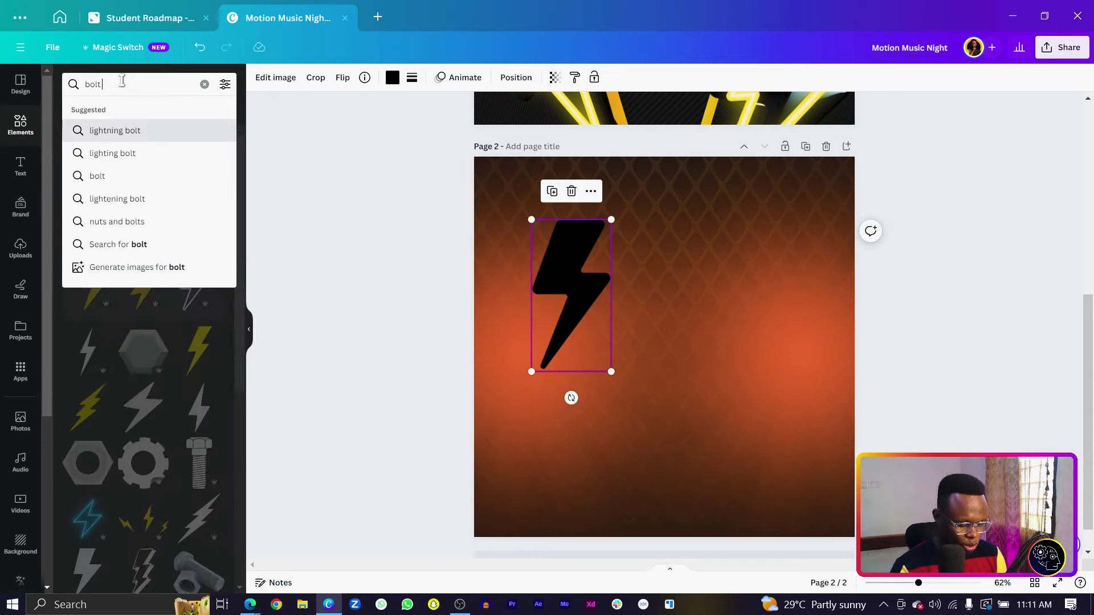
type("on")
key("Return")
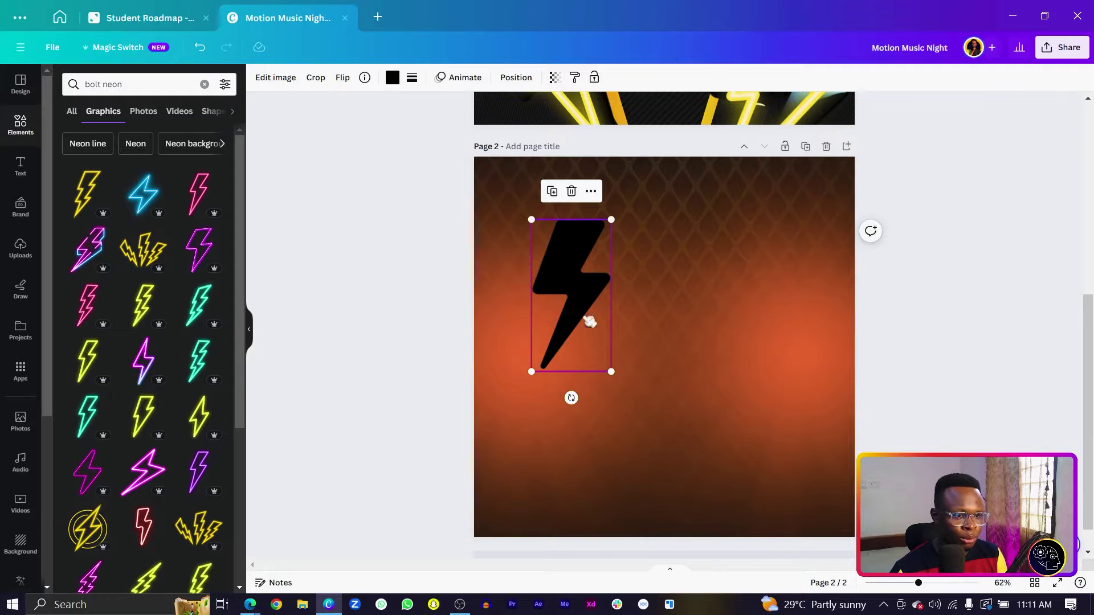
left_click_drag(580, 236, 565, 233)
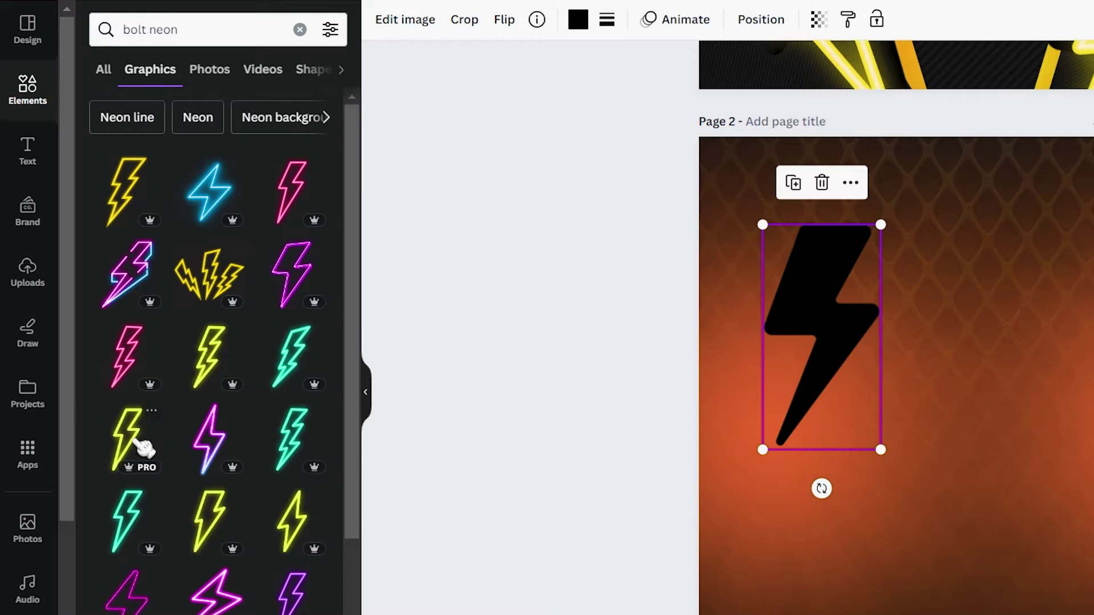
left_click(129, 436)
left_click_drag(911, 480, 895, 456)
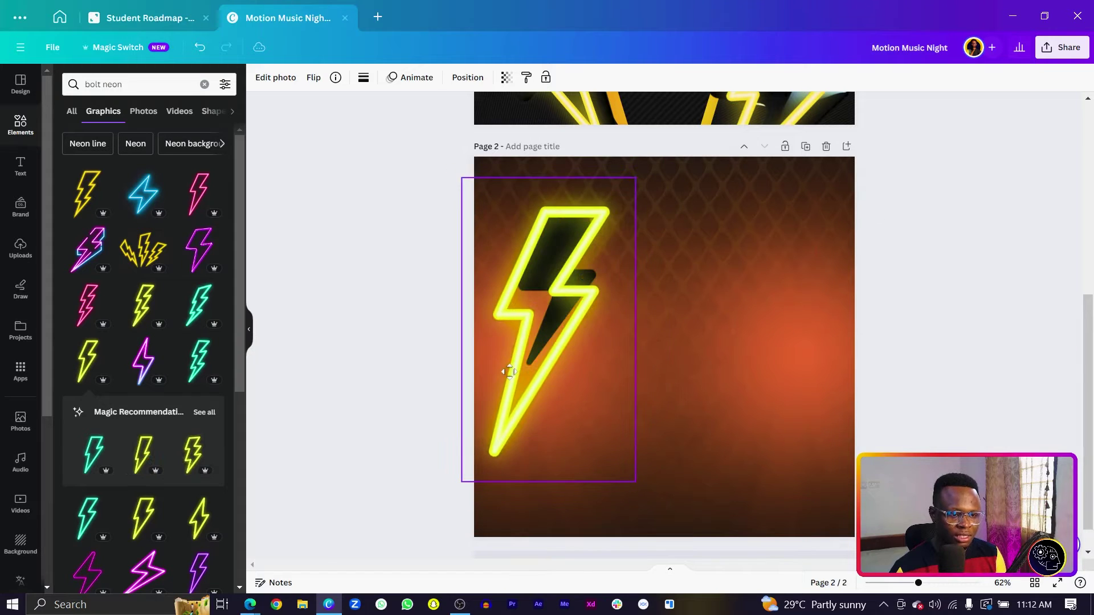
left_click_drag(609, 373, 690, 374)
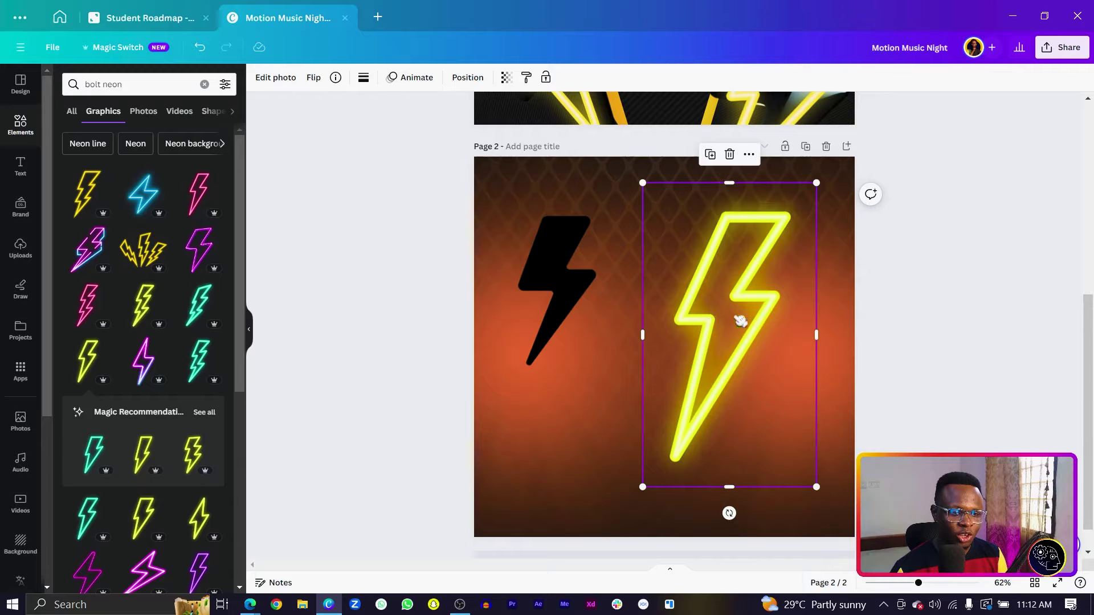
Find the Magic Morph app and generate a "black glossy" look for the solid black bolt.
left_click(542, 275)
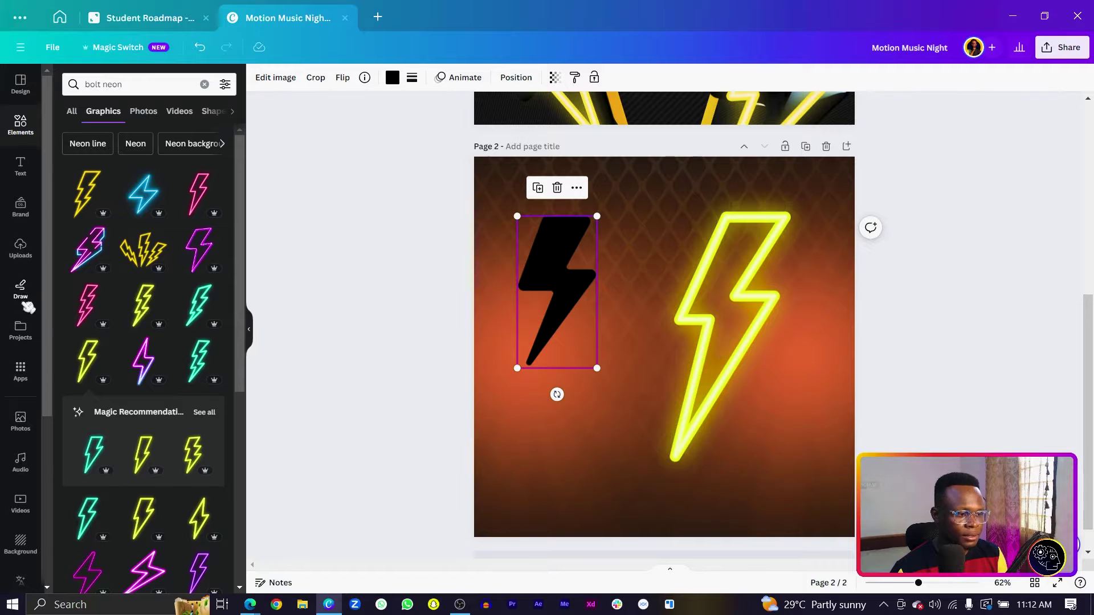
left_click(20, 370)
type("morph")
key("Return")
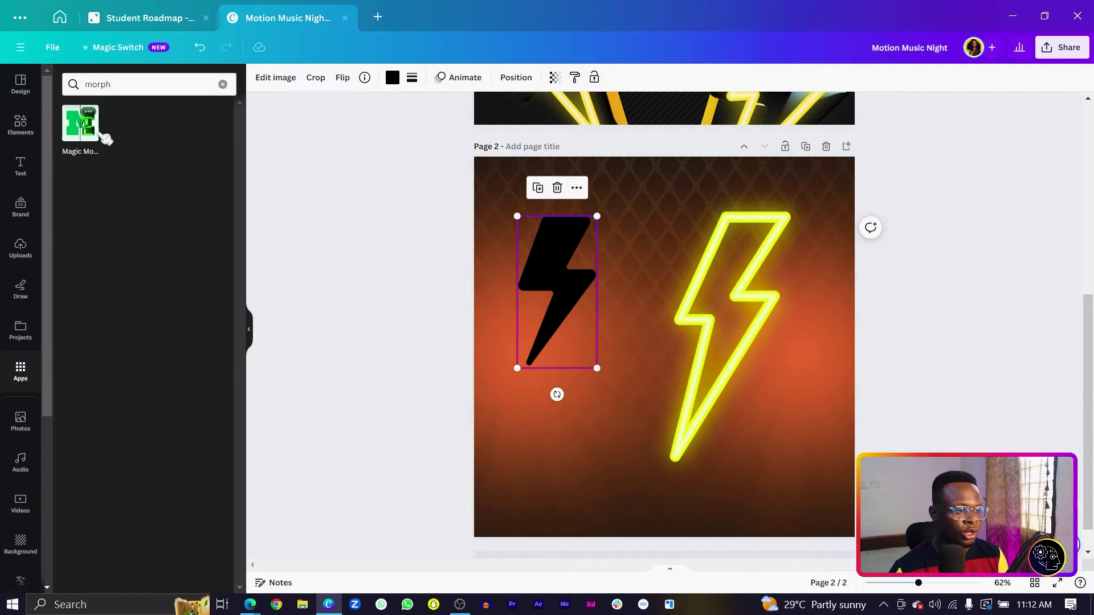
left_click(82, 129)
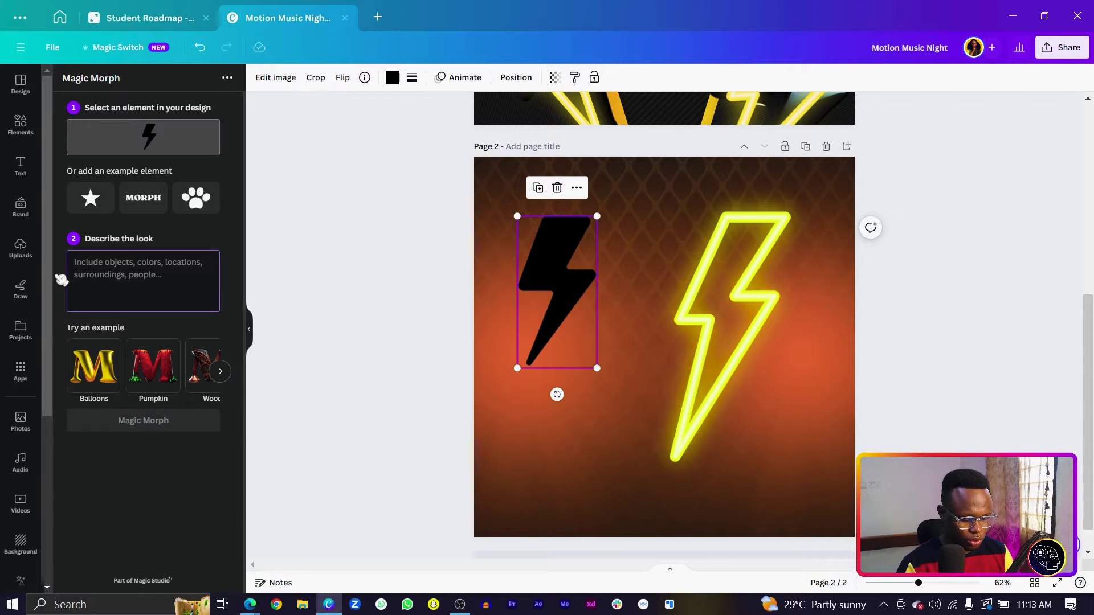
type("black glossy")
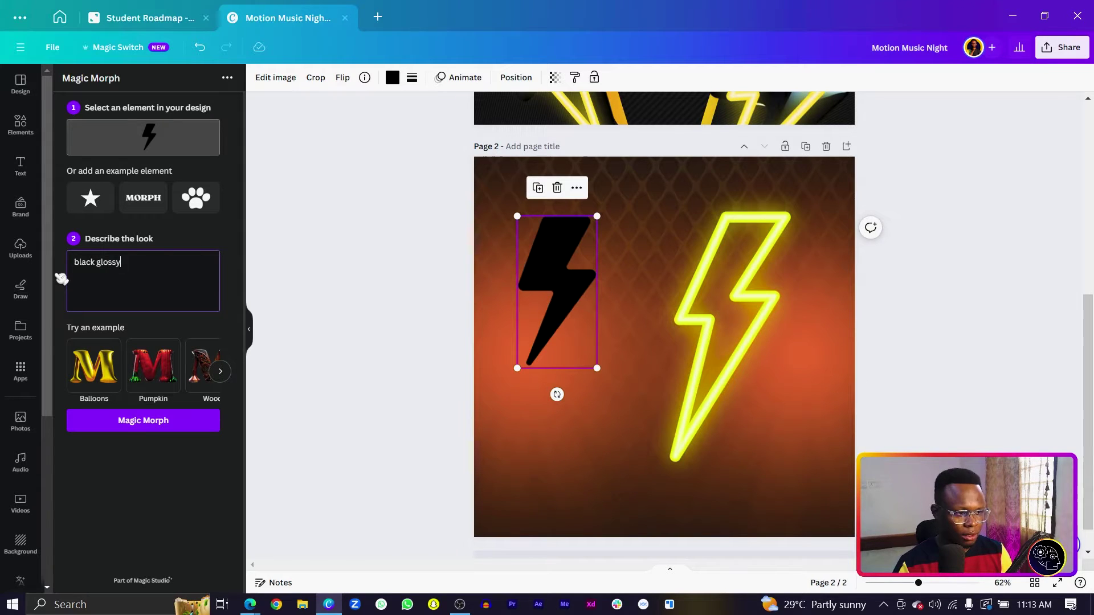
left_click(141, 432)
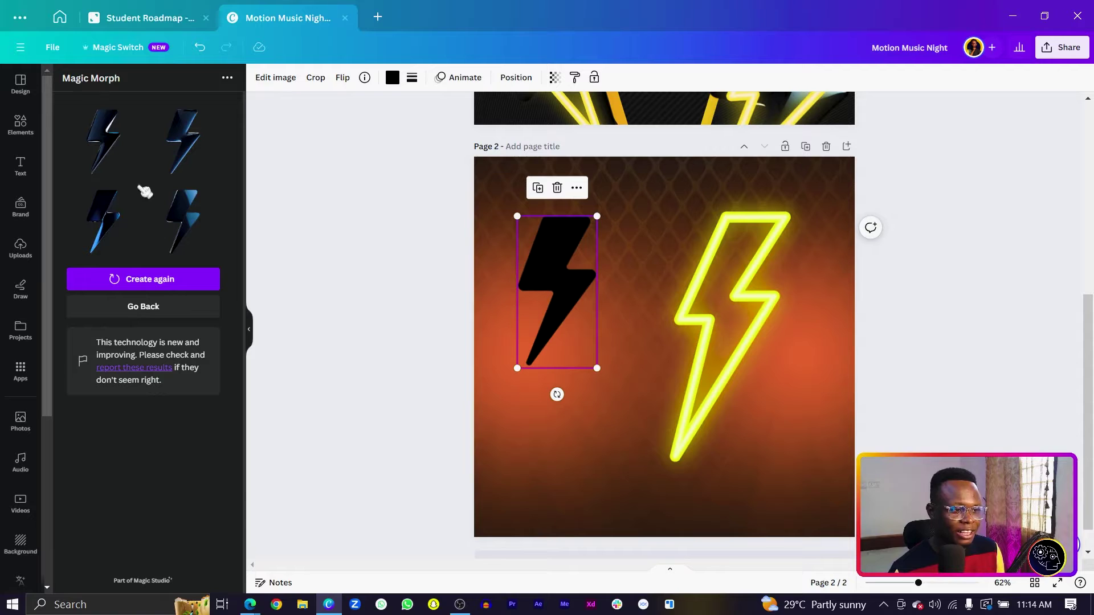
Replace the flat black bolt with the first generated glossy bolt and move the yellow neon bolt behind it.
left_click_drag(297, 239, 568, 319)
left_click_drag(126, 166, 644, 289)
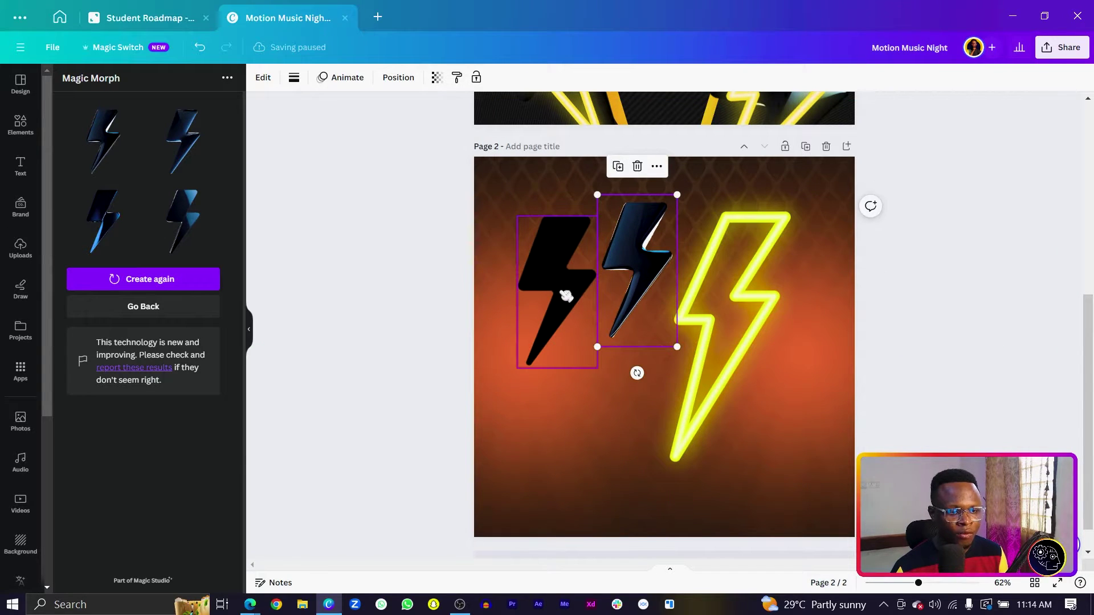
left_click(542, 269)
key("Delete")
left_click_drag(769, 342, 676, 342)
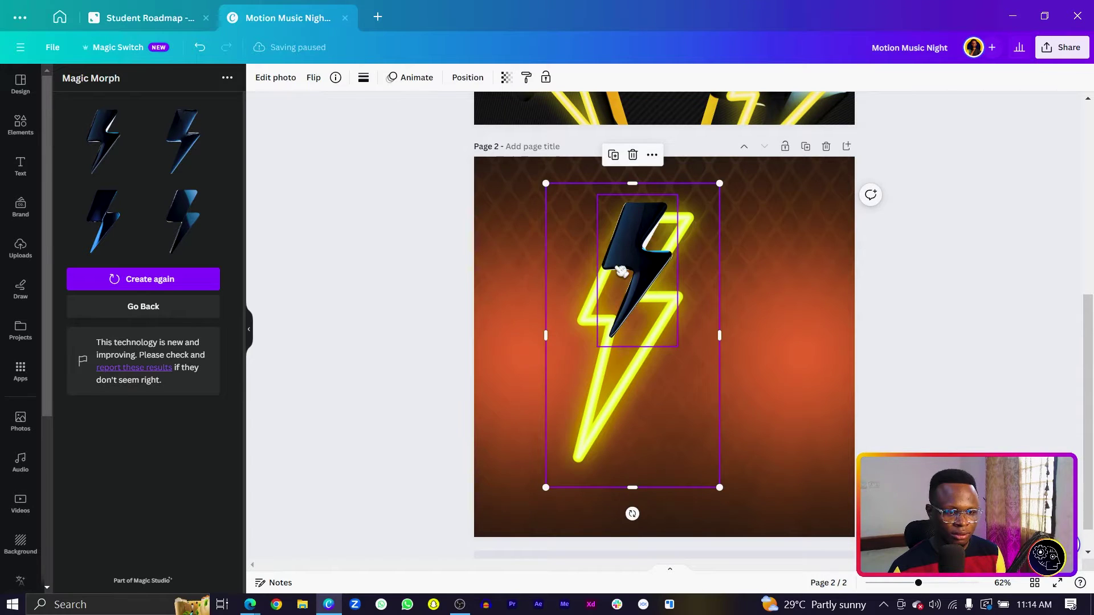
Enlarge the glossy black bolt on page 2's left half and resize the yellow neon outline to fit over it.
left_click_drag(621, 271, 531, 283)
left_click_drag(586, 354, 686, 491)
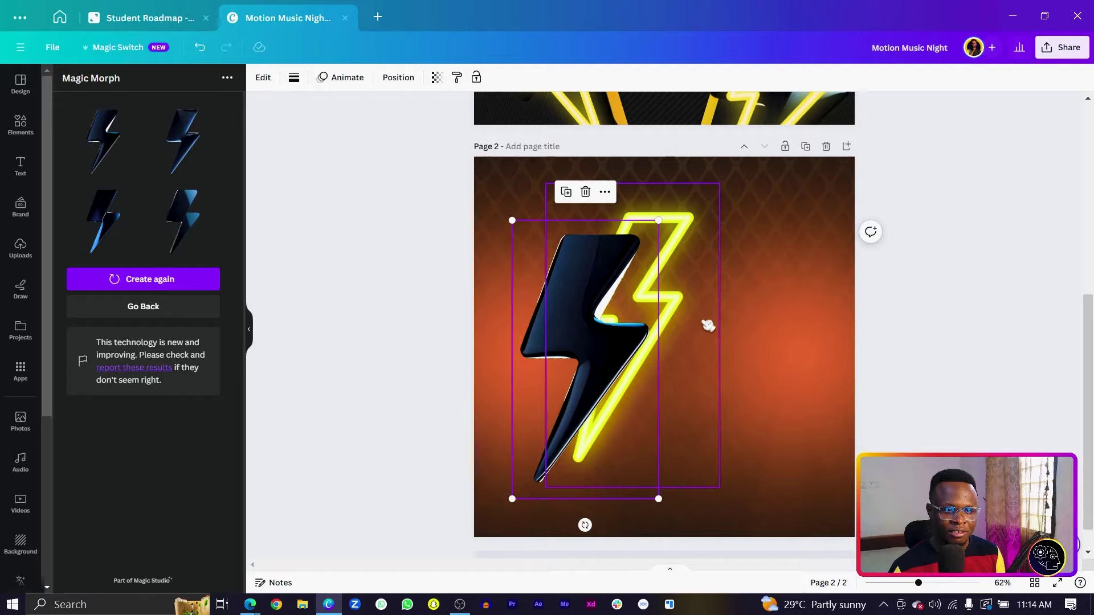
left_click(707, 324)
left_click_drag(693, 291, 641, 313)
left_click_drag(499, 512, 588, 509)
left_click_drag(576, 416, 561, 428)
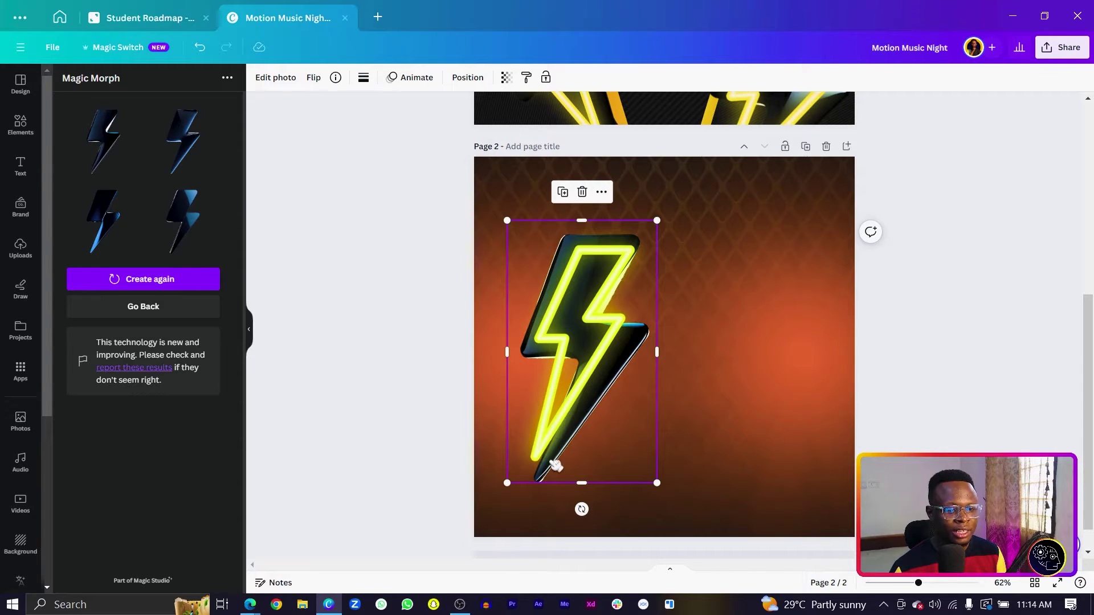
left_click_drag(657, 483, 679, 499)
Scale and rotate the bolt with its neon outline into the page's upper left corner, and place a mirrored-angle copy in the upper right.
left_click(582, 315)
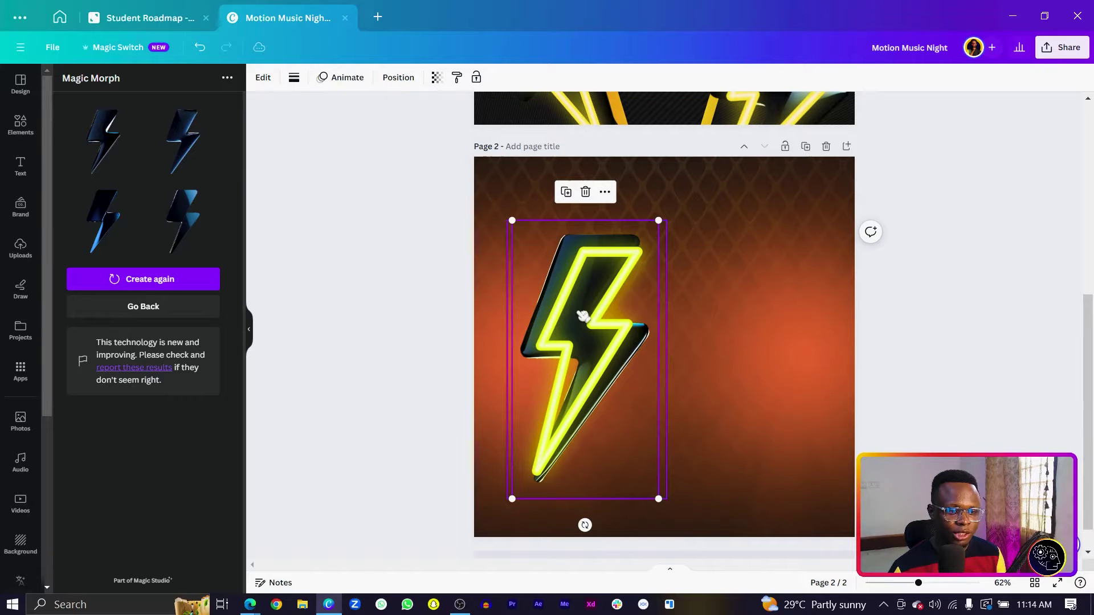
left_click_drag(660, 497, 557, 288)
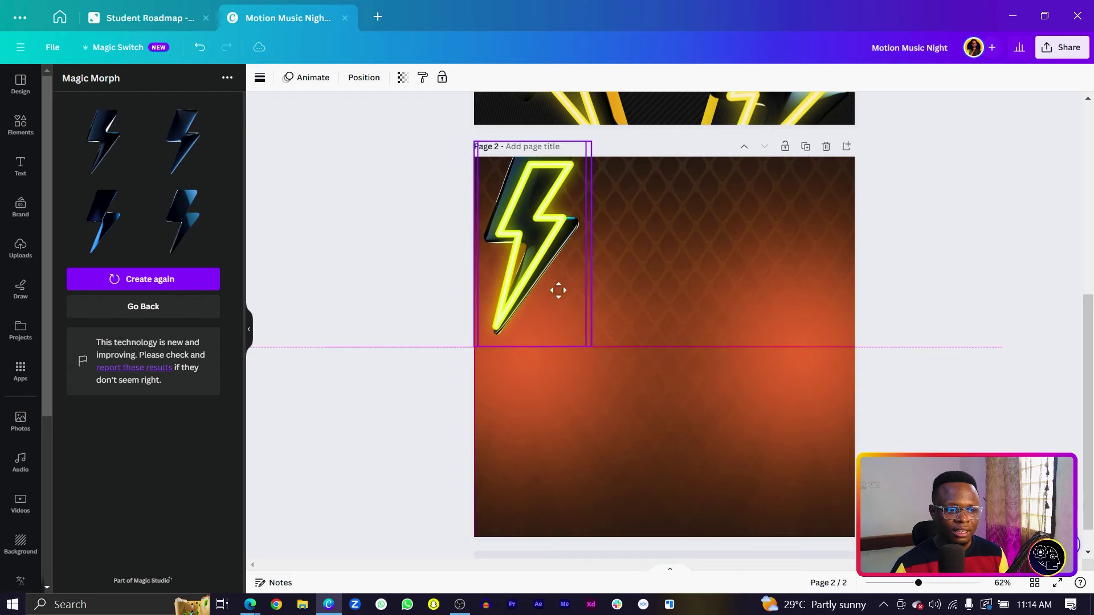
left_click_drag(532, 378, 618, 346)
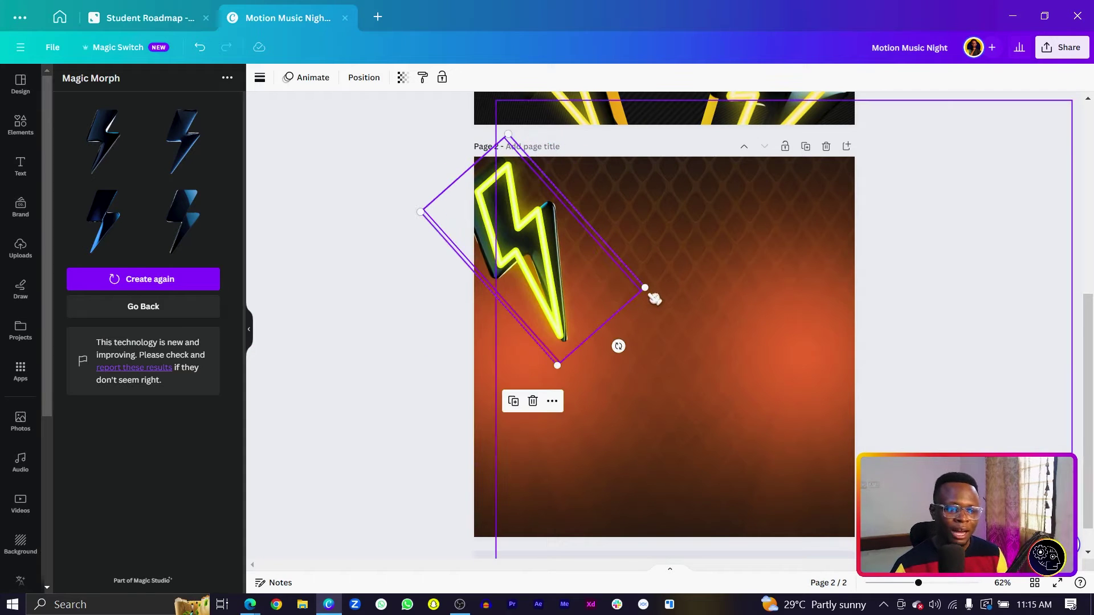
left_click_drag(644, 292, 719, 371)
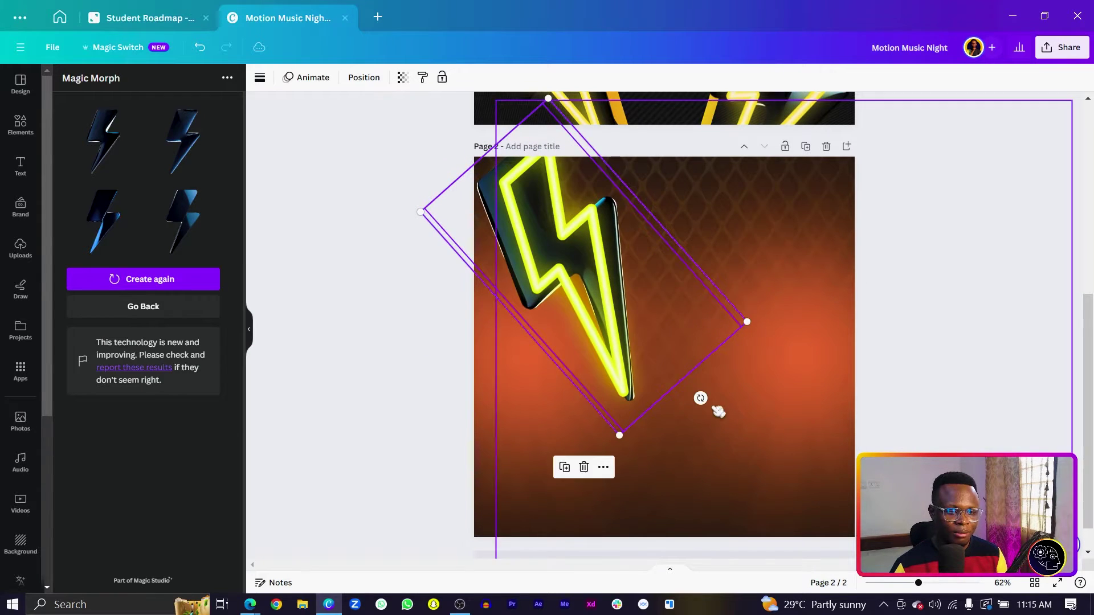
left_click_drag(621, 376, 569, 350)
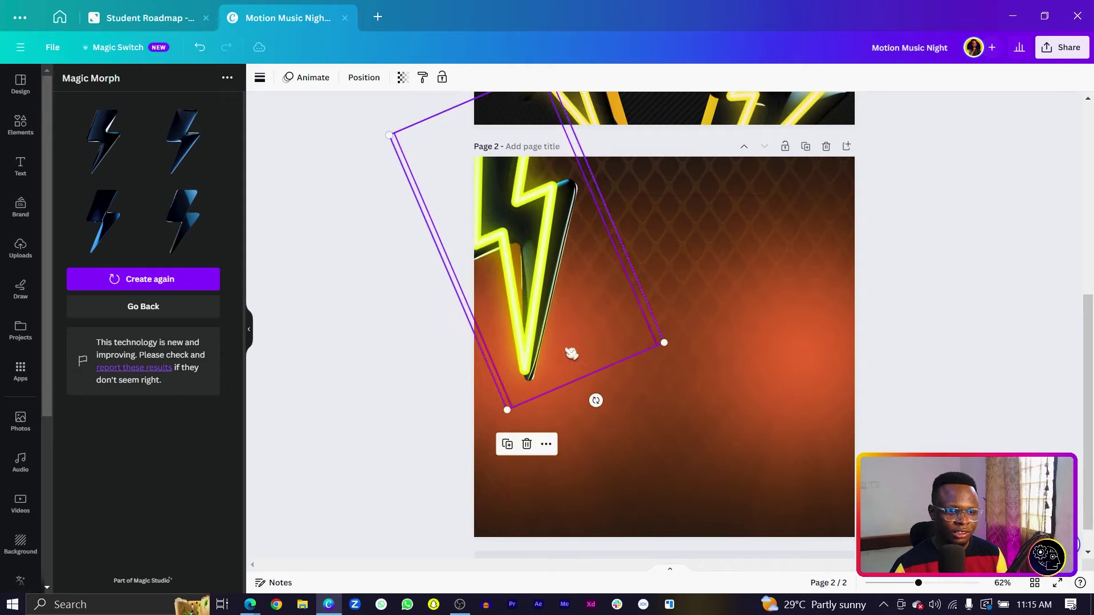
left_click_drag(596, 402, 750, 374)
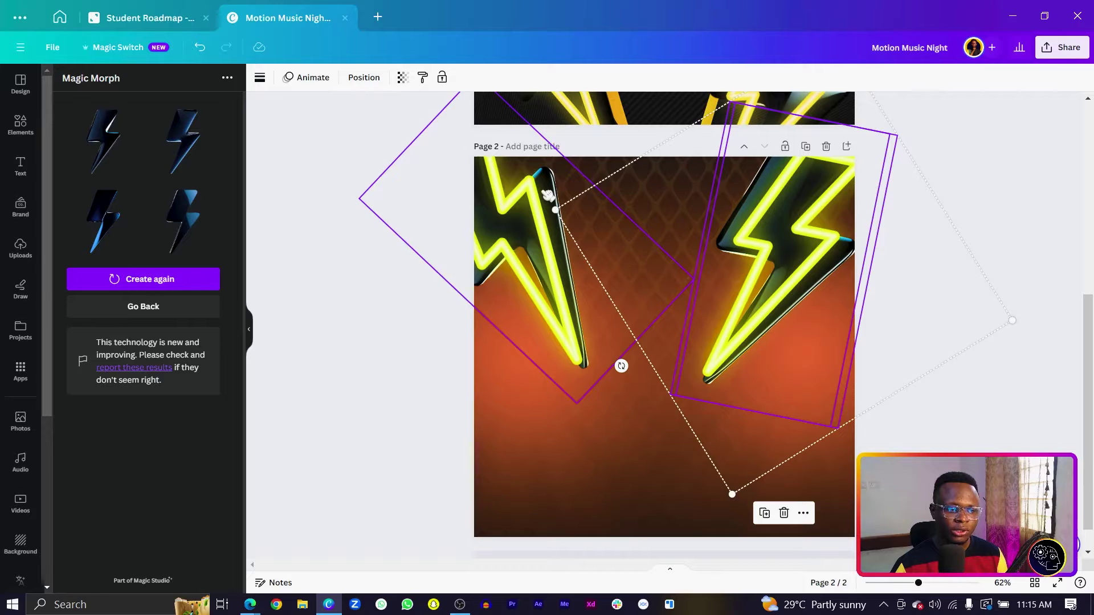
Slightly enlarge the upper left bolt together with its neon outline.
left_click(561, 240)
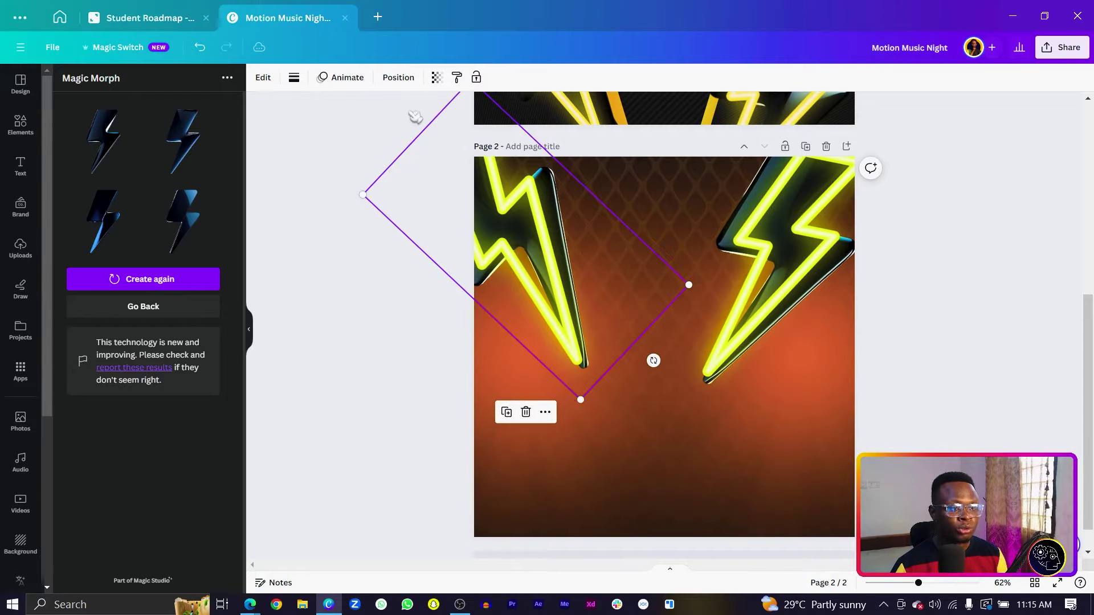
left_click(387, 379)
left_click(401, 193)
mouse_move(578, 401)
left_mouse_down()
mouse_move(623, 430)
mouse_move(590, 404)
left_mouse_up()
key("ctrl+z")
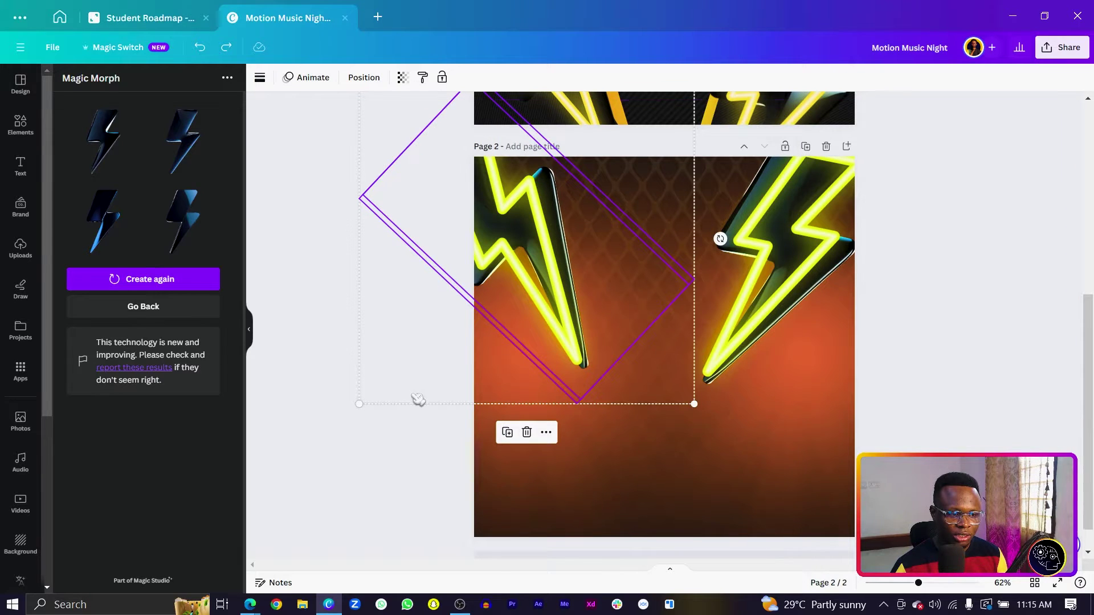
mouse_move(695, 404)
left_mouse_down()
mouse_move(709, 419)
mouse_move(701, 410)
left_mouse_up()
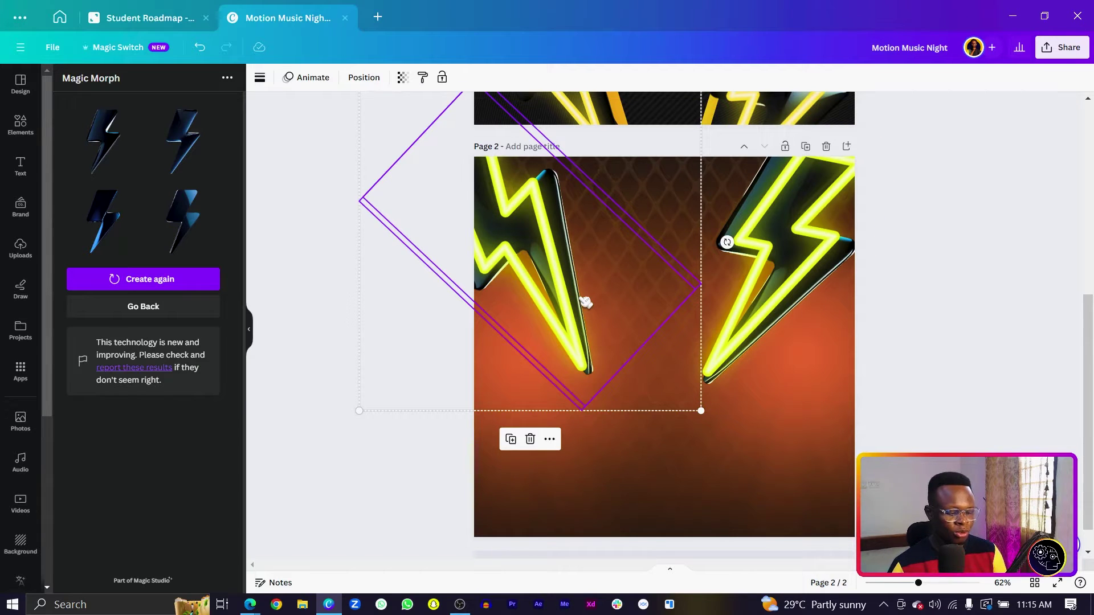
Place a rotated copy of the outlined bolt in the lower left corner and shift the upper left bolt inward.
left_click_drag(586, 302, 608, 504)
left_click_drag(619, 504, 588, 477)
left_click_drag(745, 442, 741, 403)
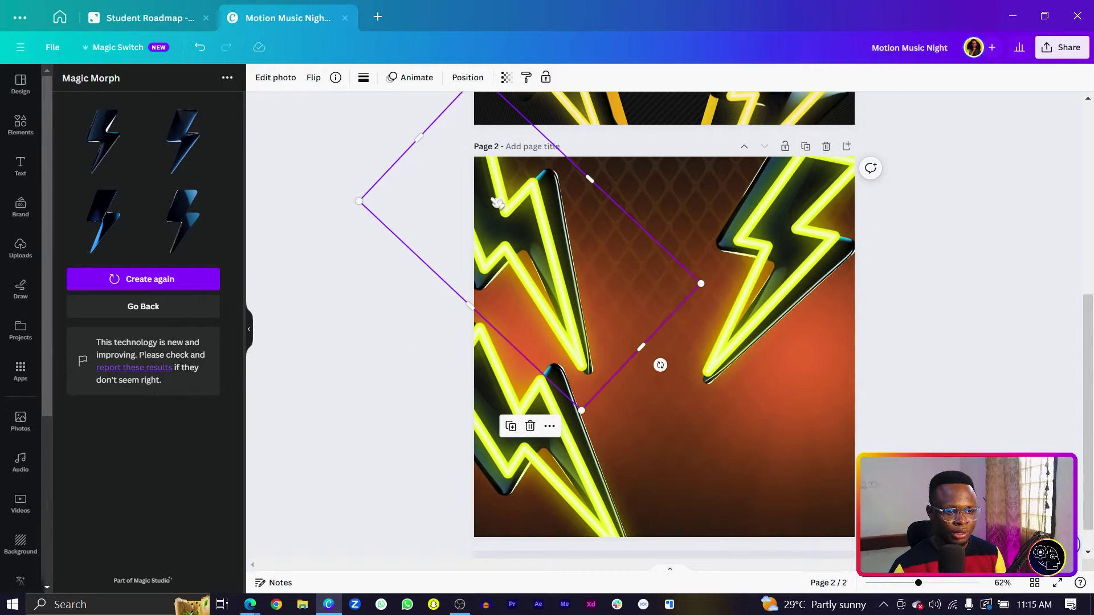
left_click(515, 208)
left_click_drag(515, 207, 554, 233)
Copy the upper right bolt with its neon outline into the lower right corner and rotate the copy slightly.
left_click(815, 285)
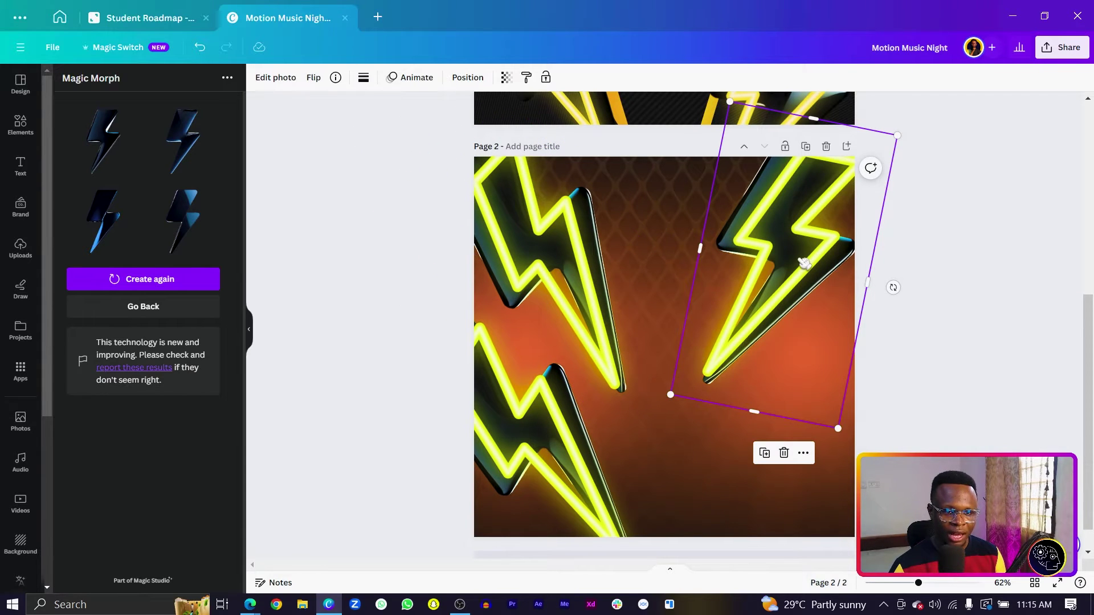
left_click(803, 262, "shift")
left_click_drag(803, 272, 808, 451)
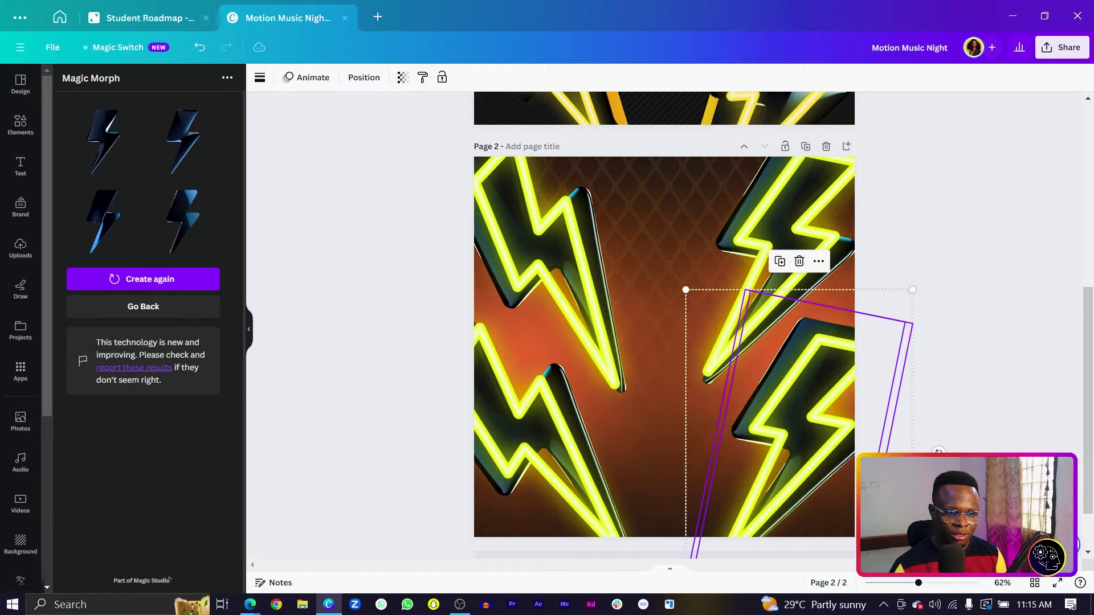
left_click_drag(938, 449, 949, 454)
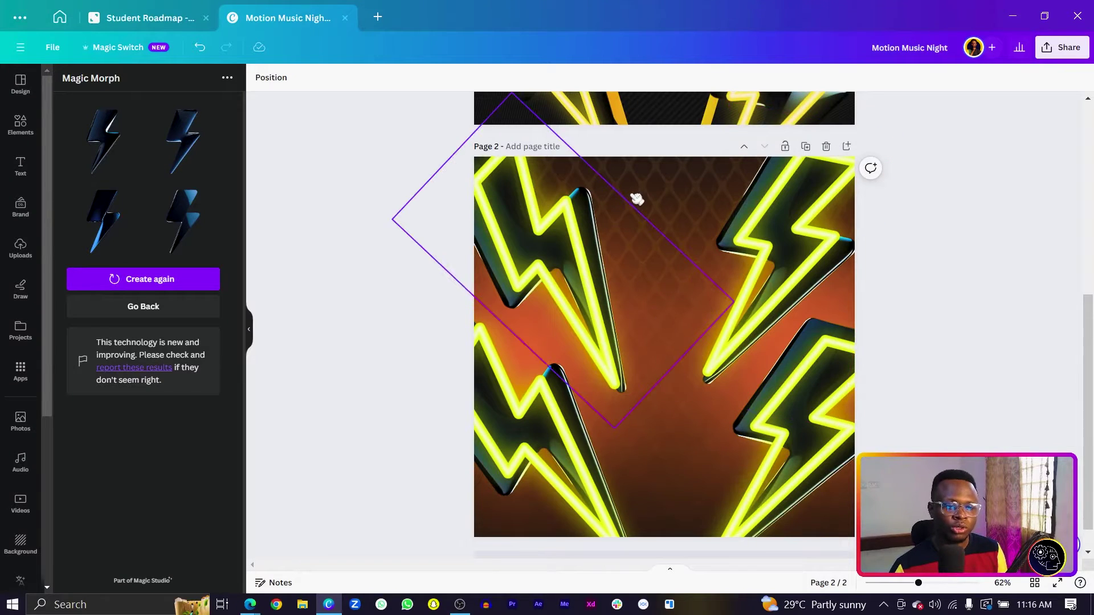
Change the duotone effect of both orange glows, first the right one and then the left, to Pomelo.
left_click(636, 198)
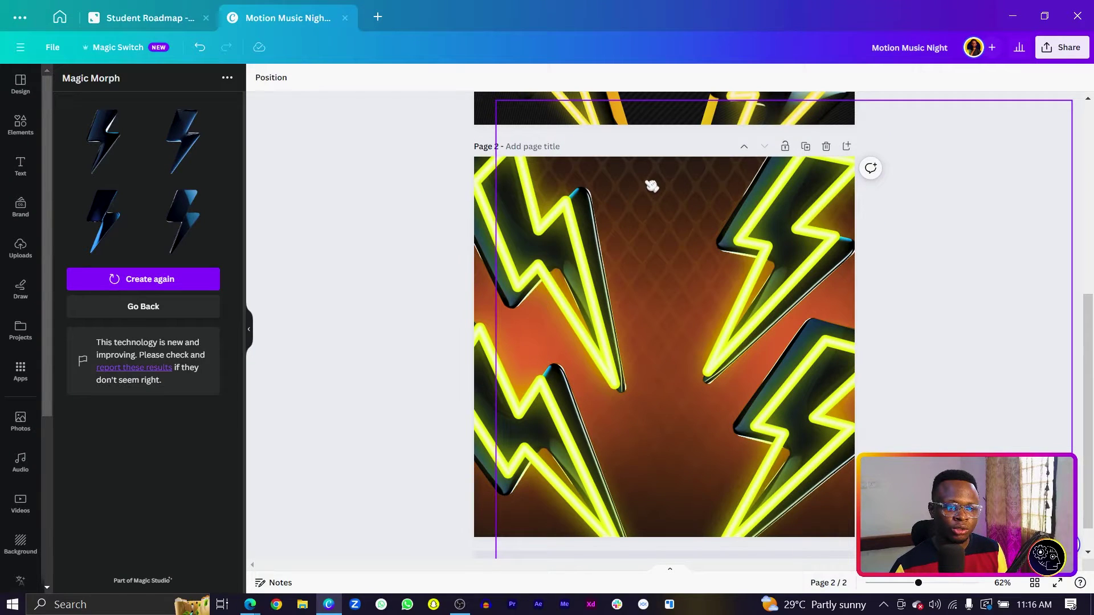
left_click(266, 80)
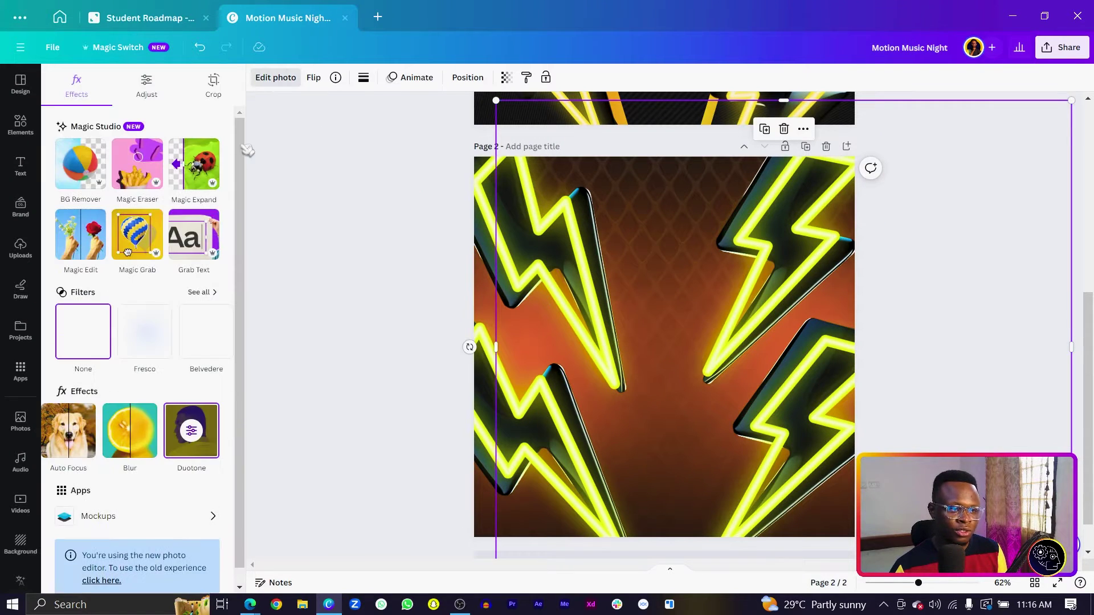
left_click(199, 432)
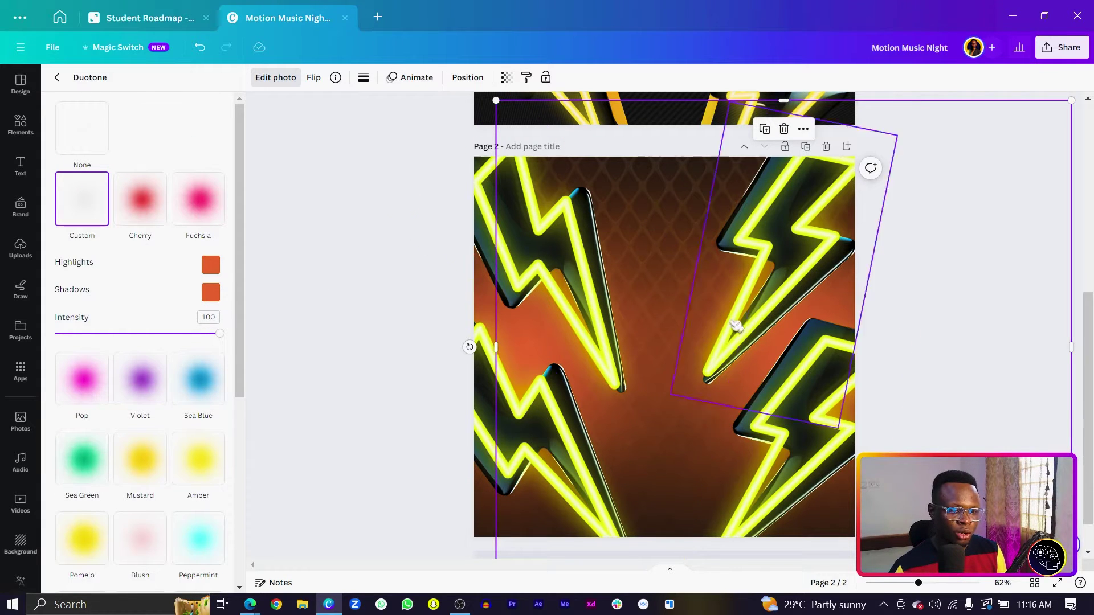
left_click(143, 461)
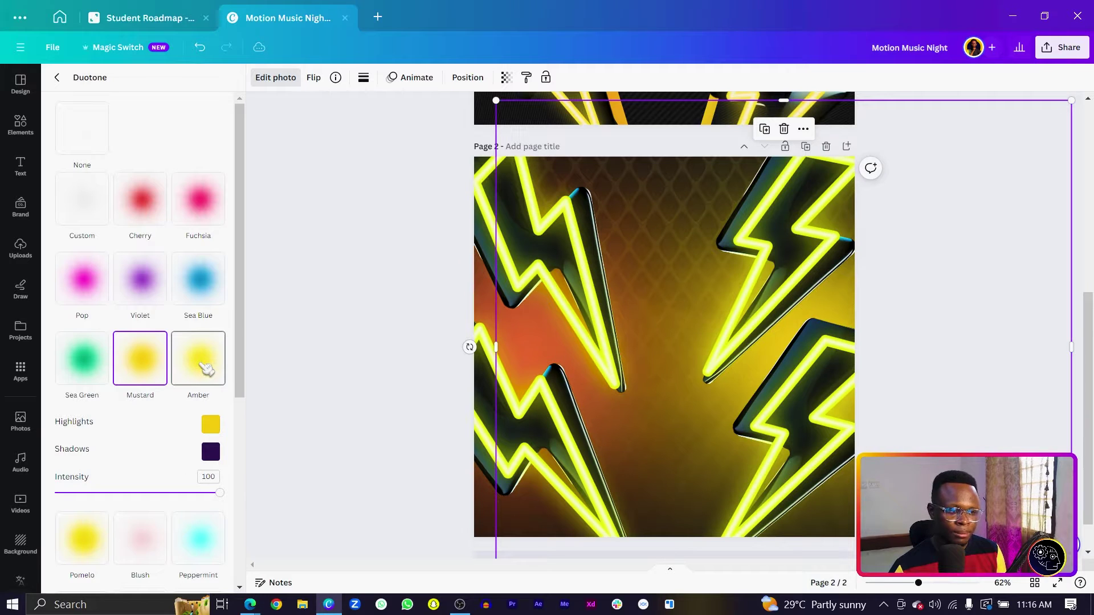
left_click(204, 367)
left_click(84, 557)
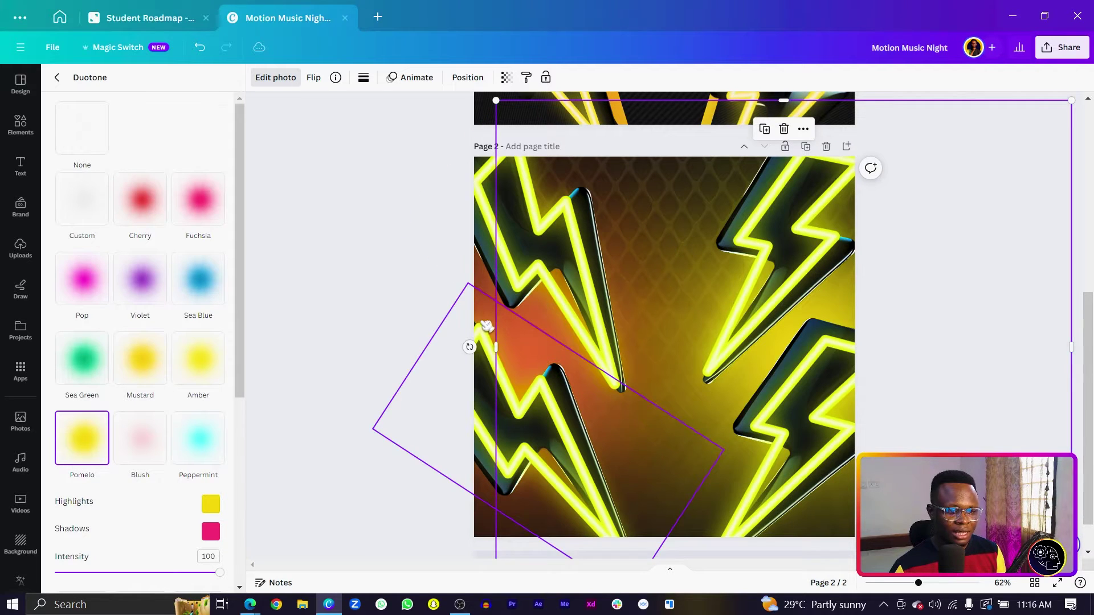
left_click(489, 530)
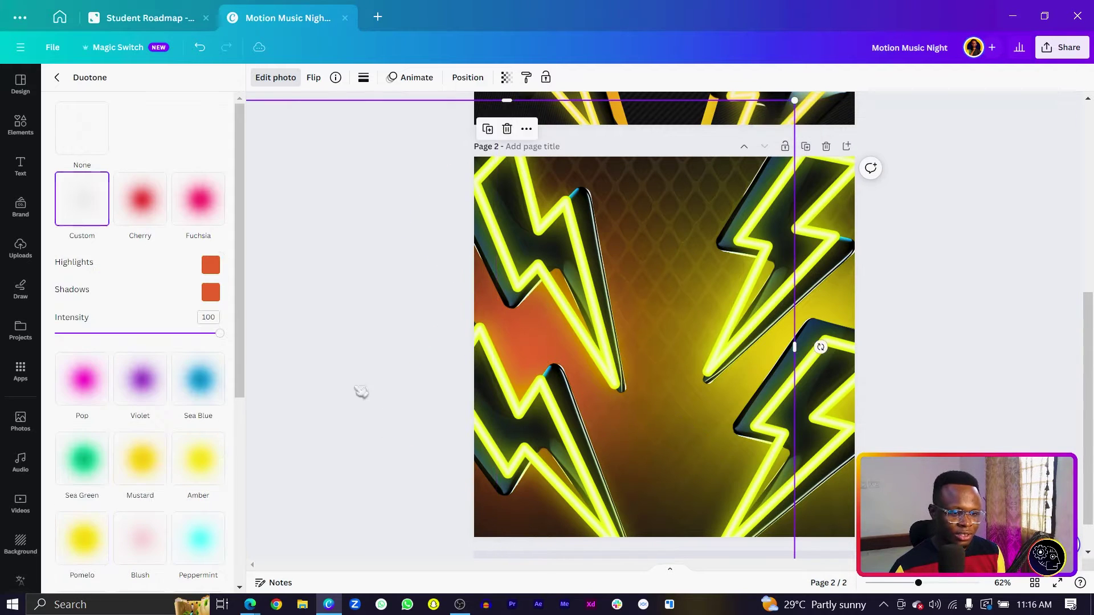
left_click(103, 537)
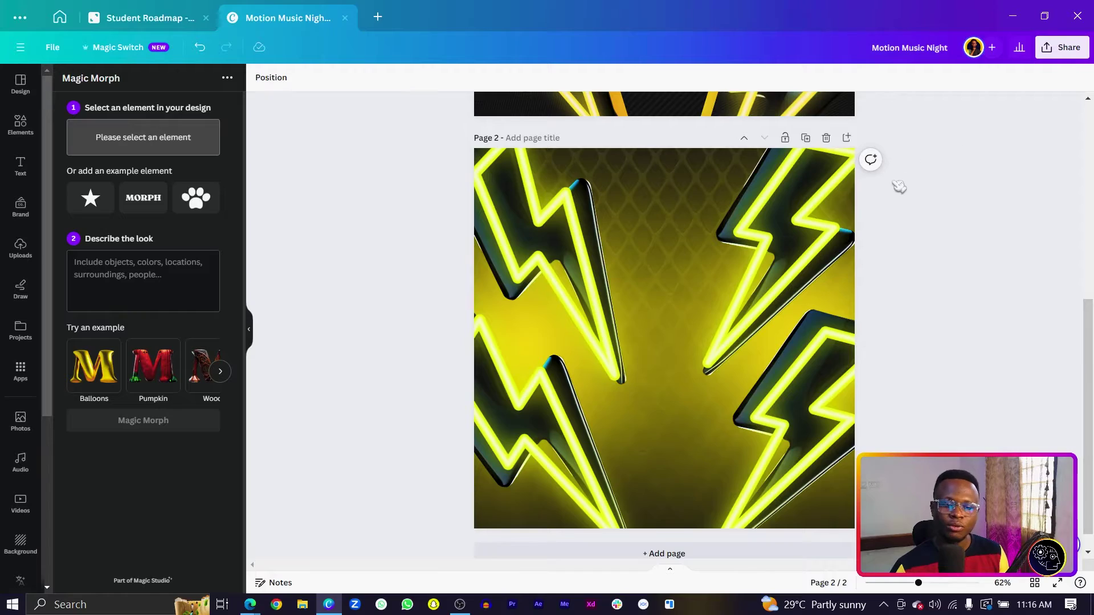
Duplicate page 2 and strip the copy down to its dark mesh background.
left_click(826, 138)
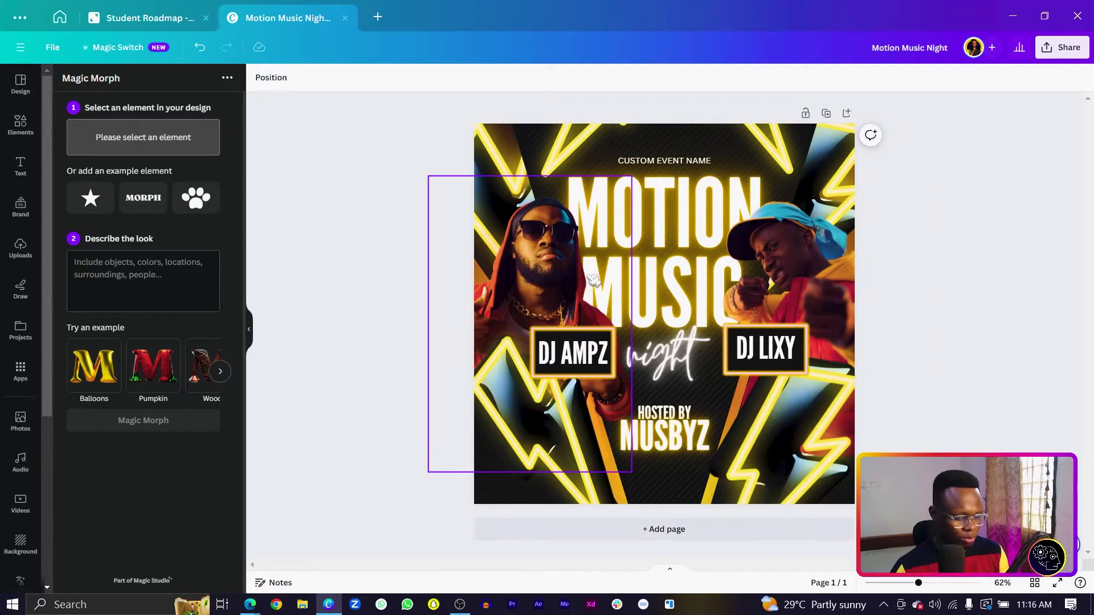
key("ctrl+z")
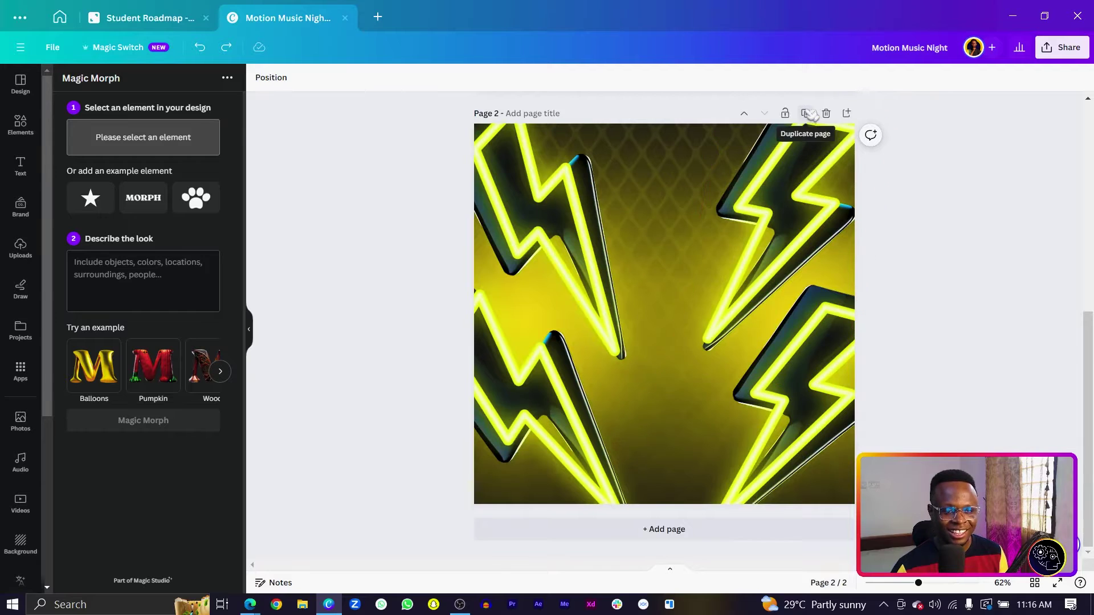
left_click(809, 114)
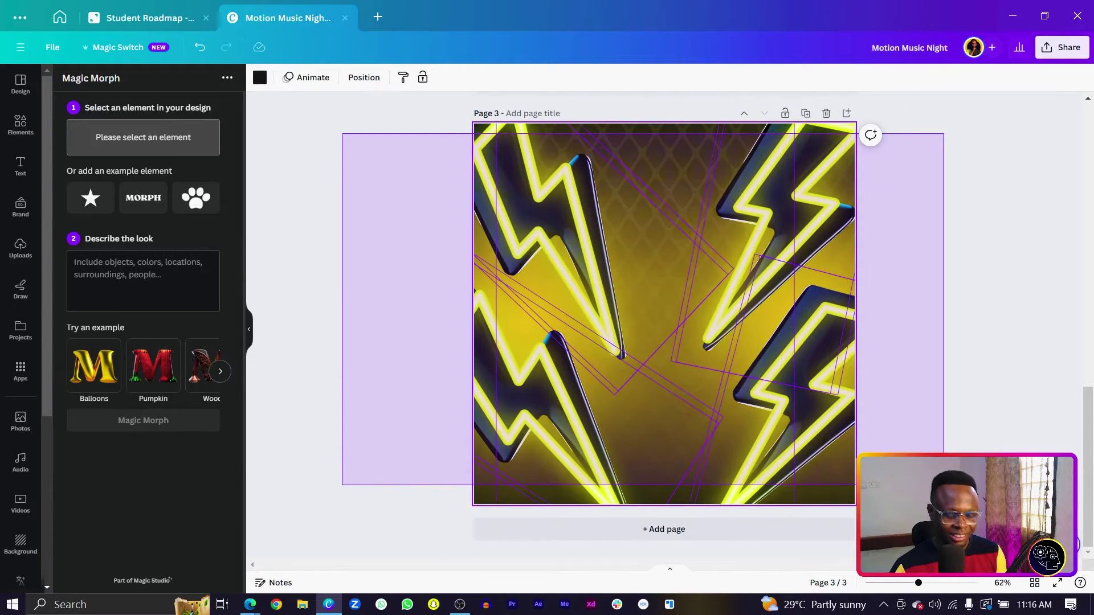
key("Delete")
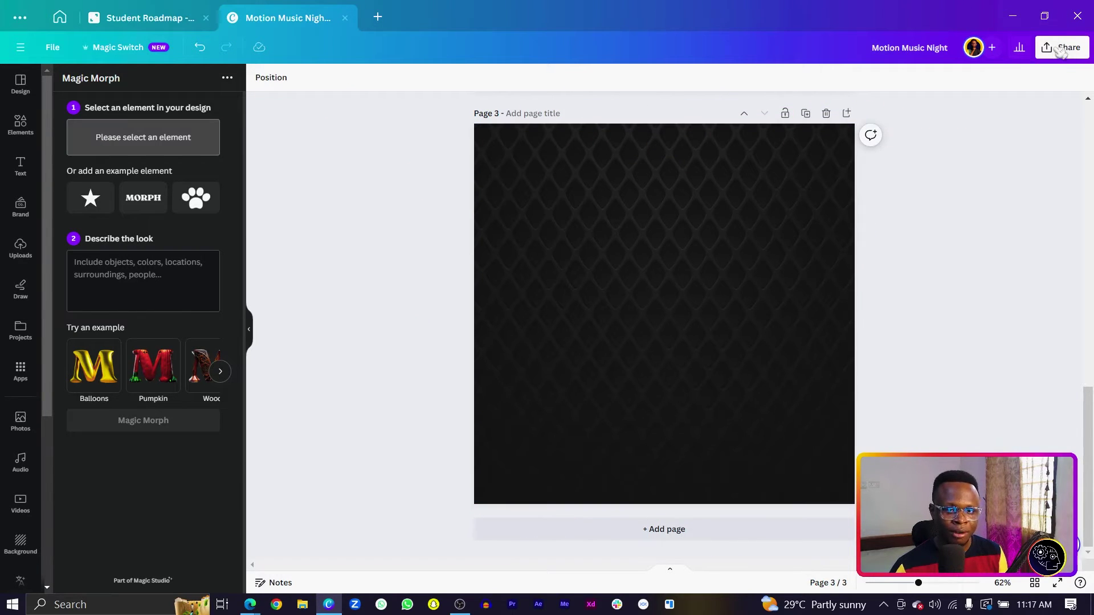
Download all pages of the design as PNG at 1,080 × 1,080 px.
left_click(1061, 50)
left_click(940, 335)
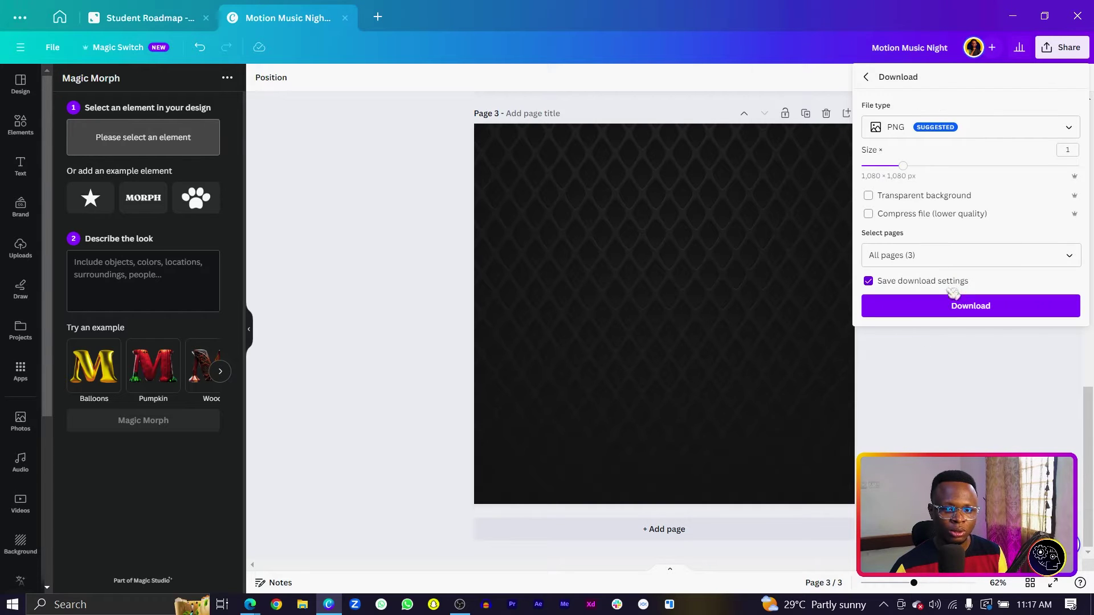
left_click(960, 306)
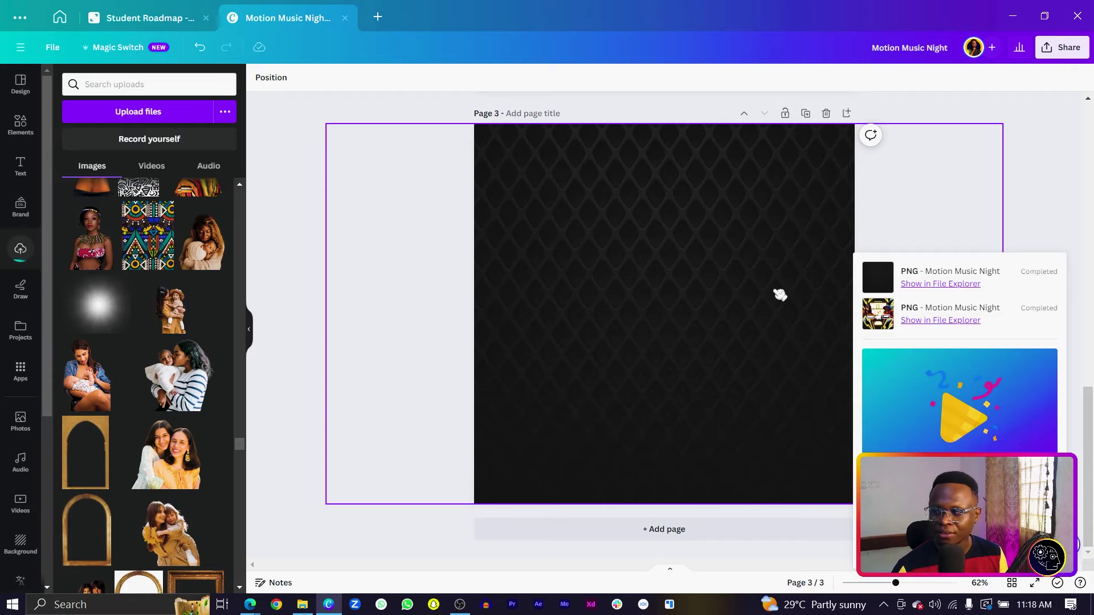
Delete page 3, which holds only the mesh background.
scroll(452, 245, "up", 5)
scroll(778, 282, "down", 3)
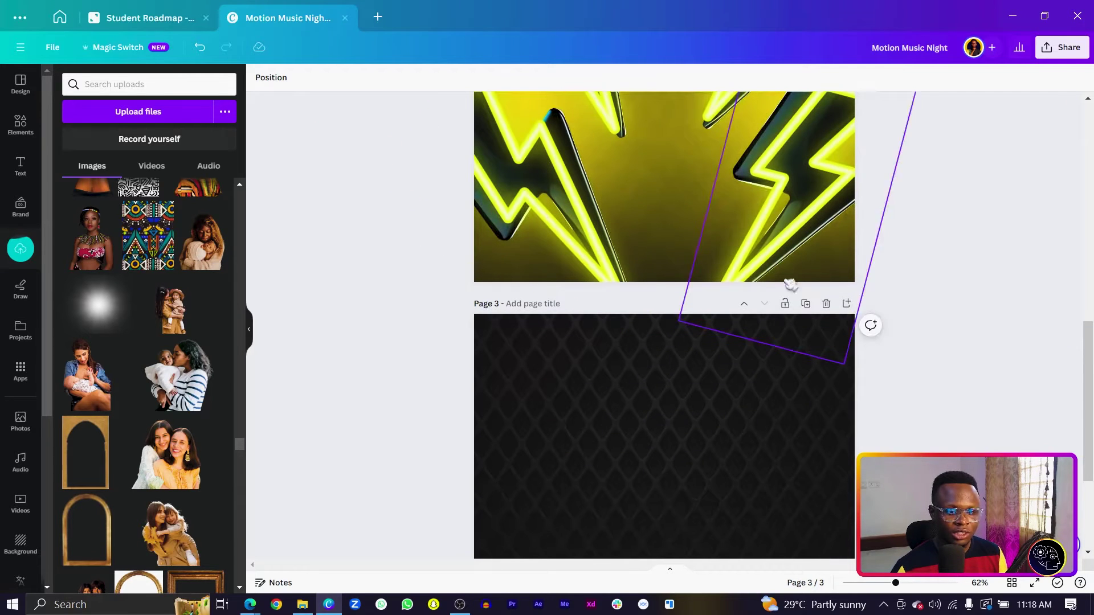
left_click(826, 304)
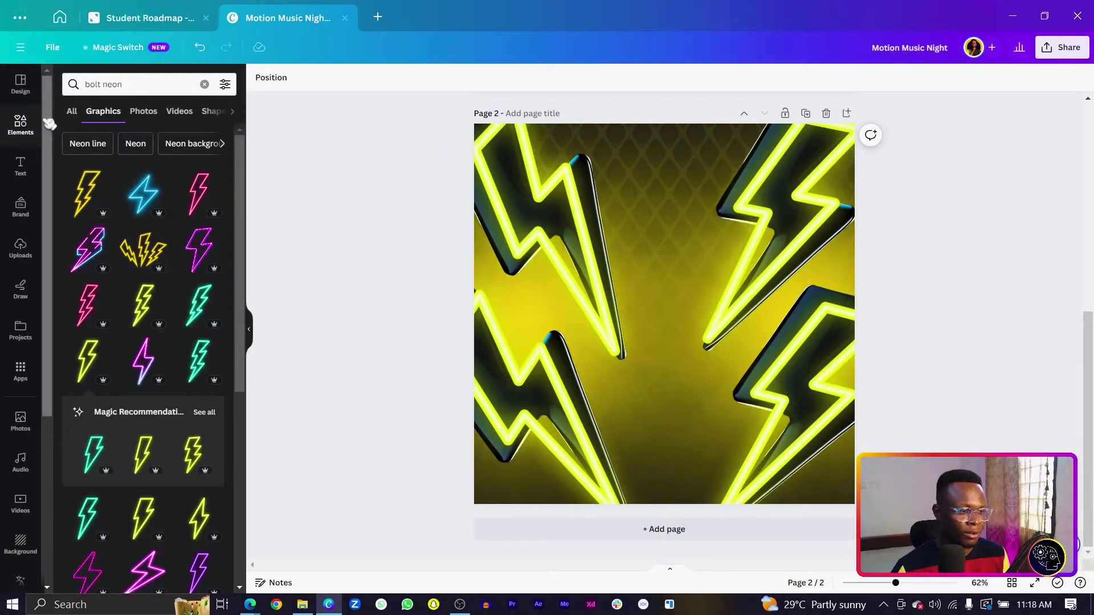
Clear the element search and add the narrow triangle from the full frames collection to the middle of page 2.
left_click(204, 84)
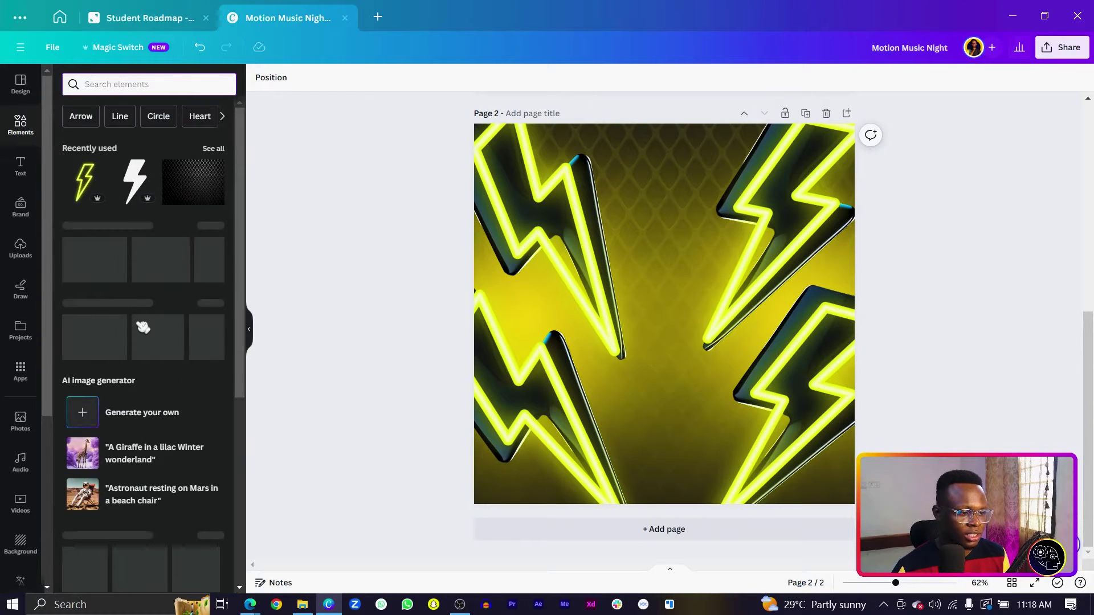
scroll(143, 328, "down", 10)
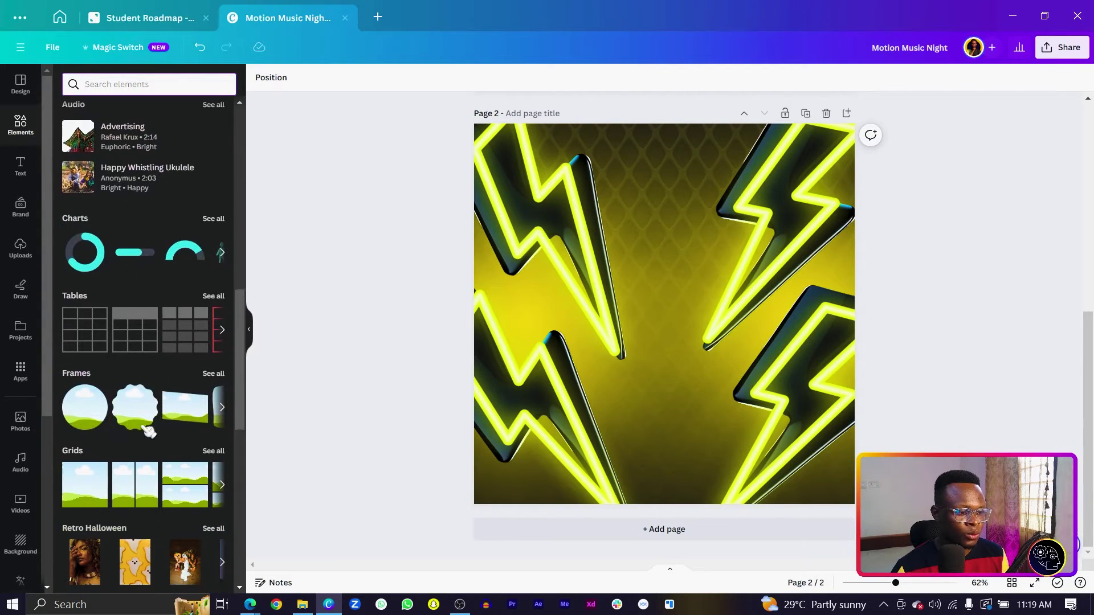
left_click(213, 374)
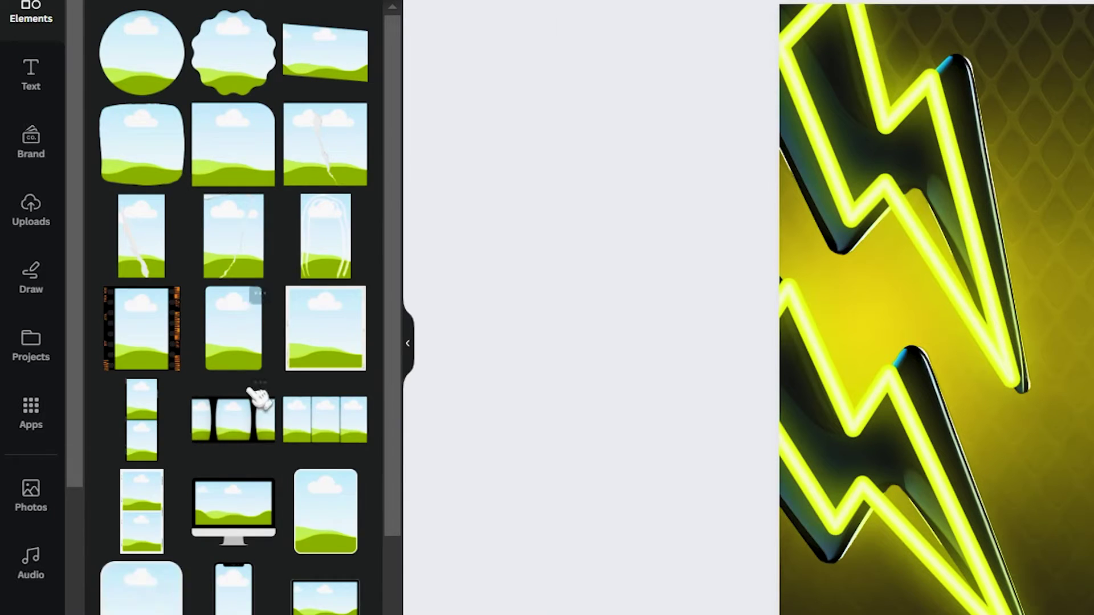
scroll(258, 396, "down", 10)
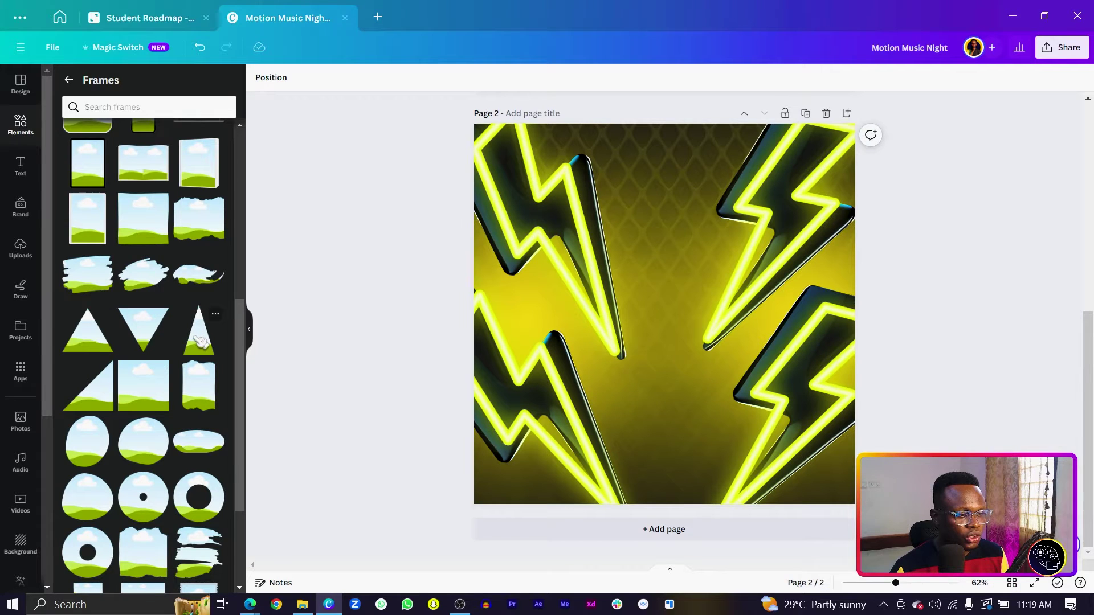
left_click(201, 341)
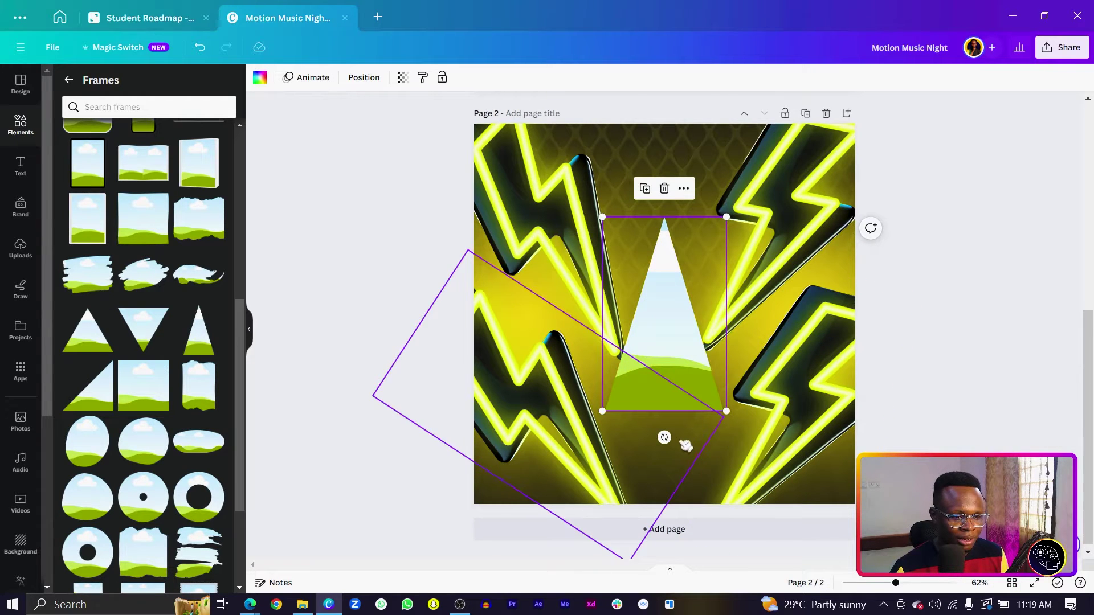
Rotate the triangle frame 180° so it points down and enlarge it to extend past the page's full height.
left_click_drag(665, 438, 662, 245)
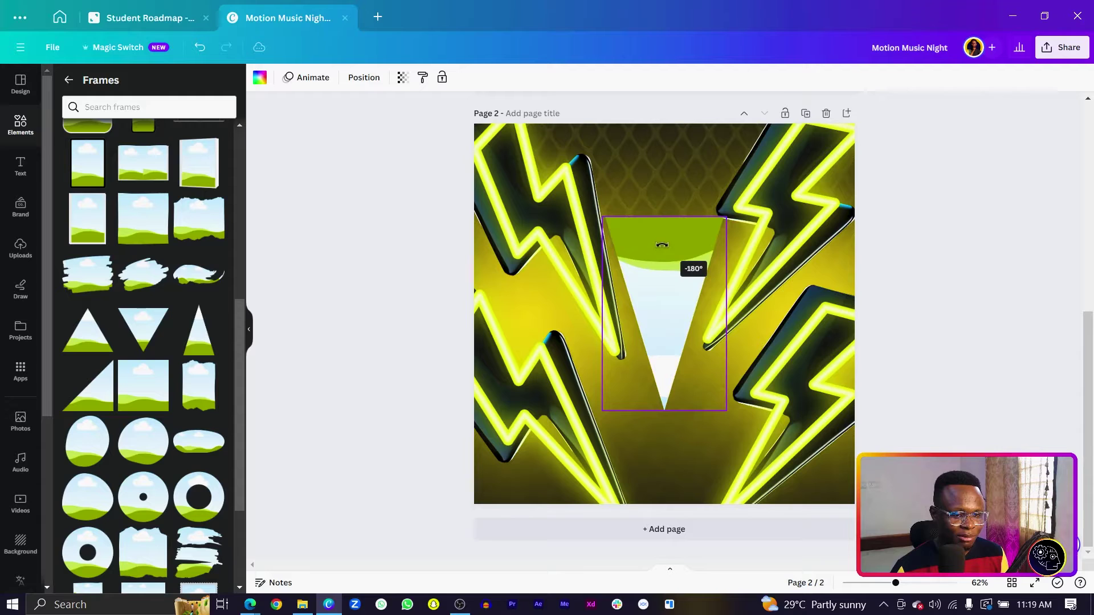
left_click_drag(600, 410, 490, 557)
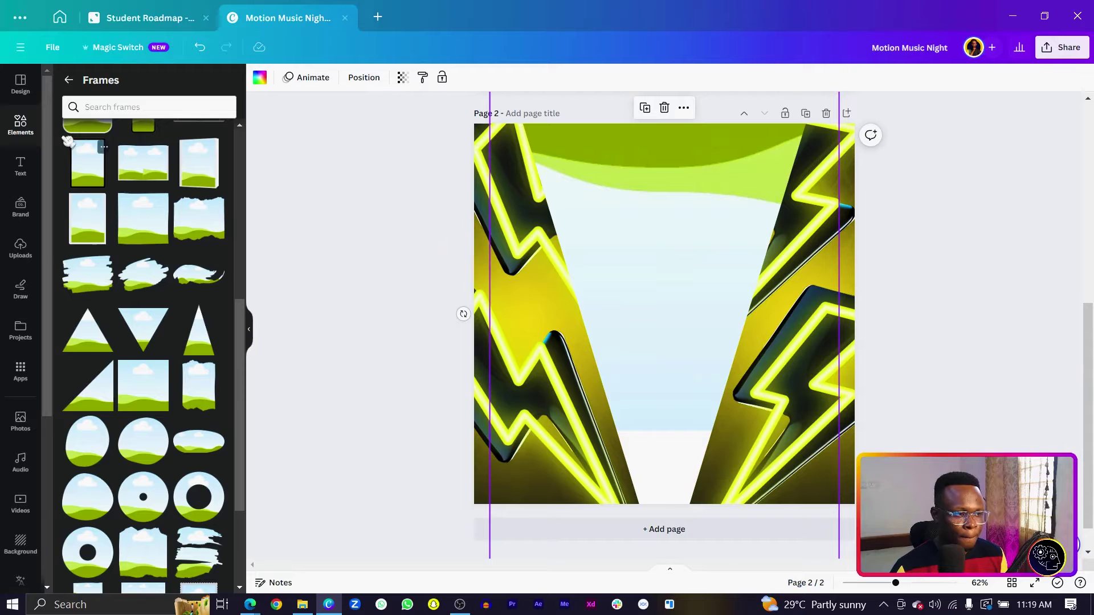
Fill the inverted triangle frame with the dark mesh background image from the uploads.
left_click(22, 250)
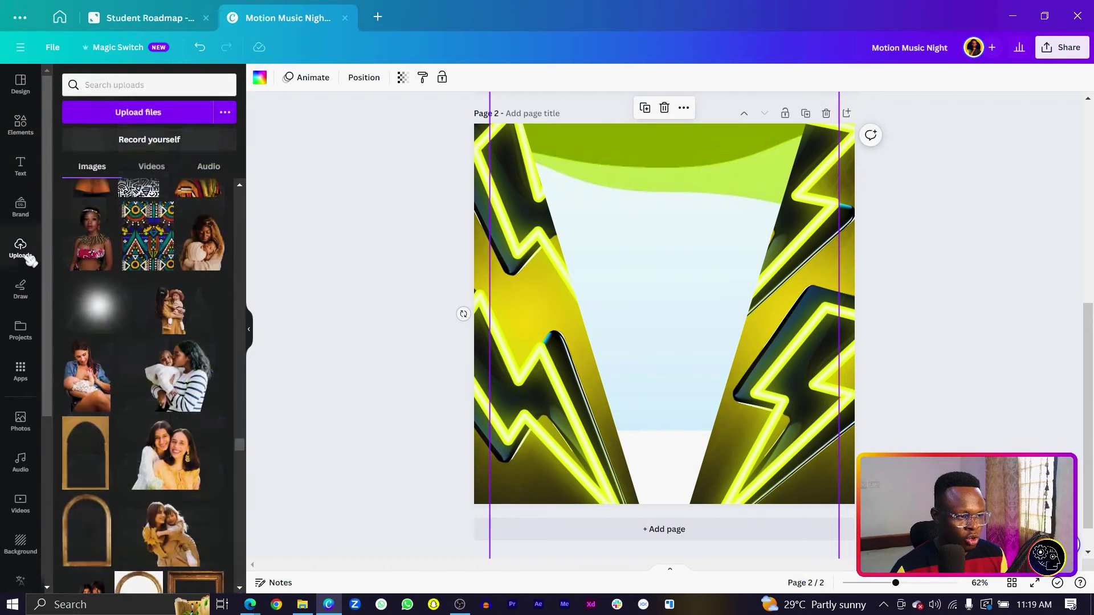
left_click_drag(240, 421, 249, 312)
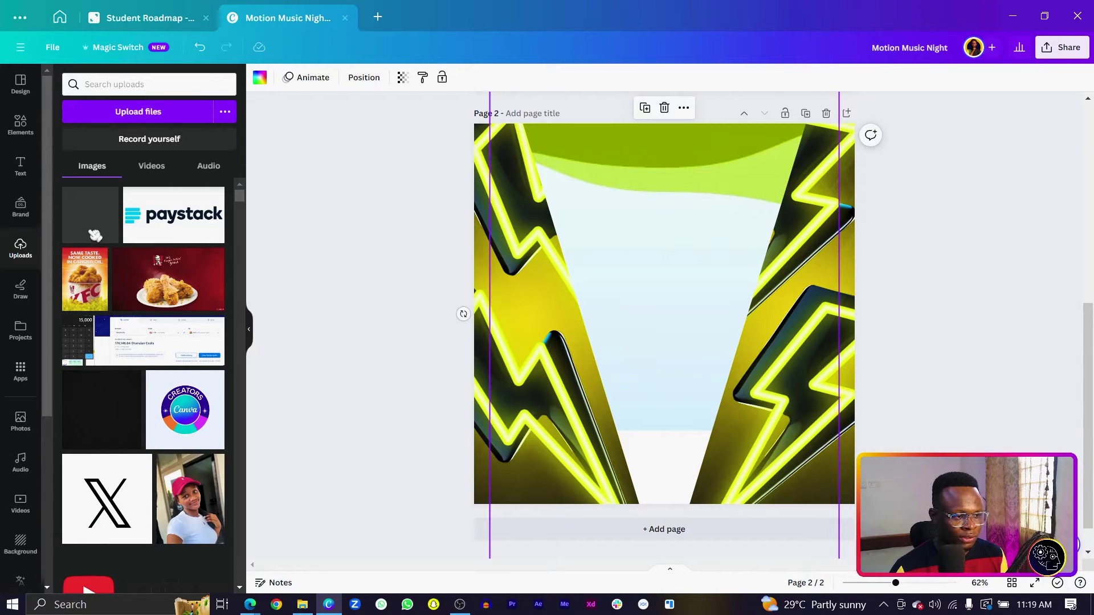
left_click(95, 242)
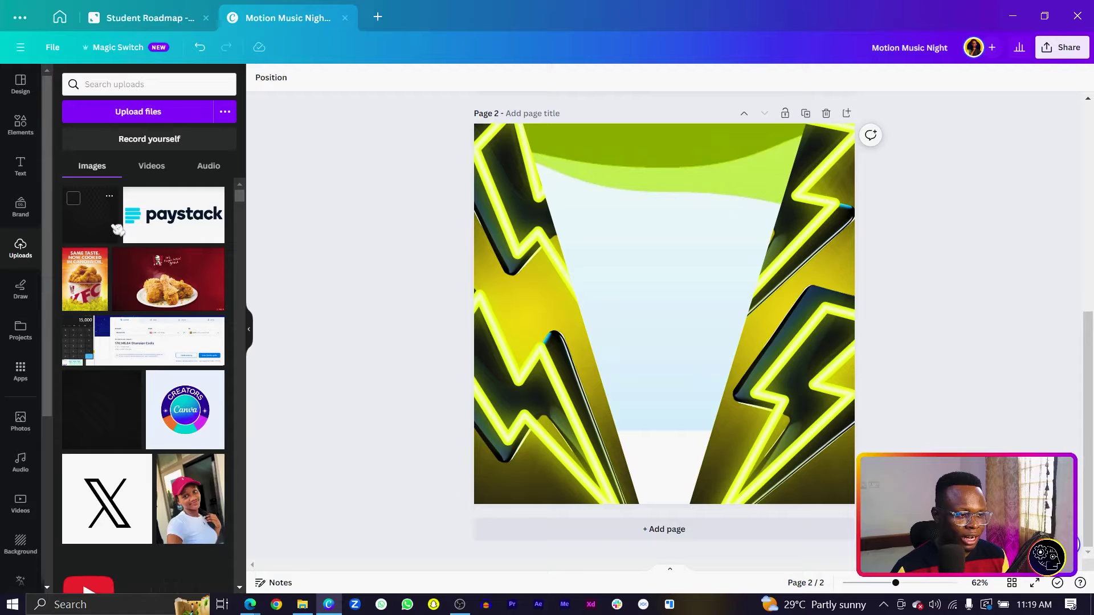
left_click_drag(144, 232, 637, 236)
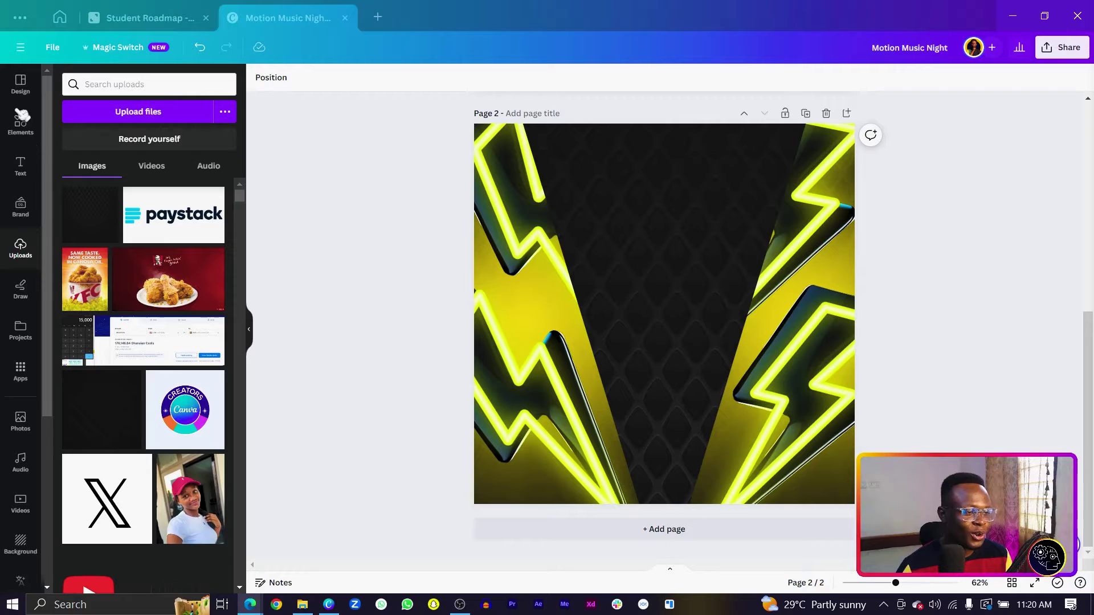
Search the elements for "rapper" and browse the full set of photo results.
left_click(21, 128)
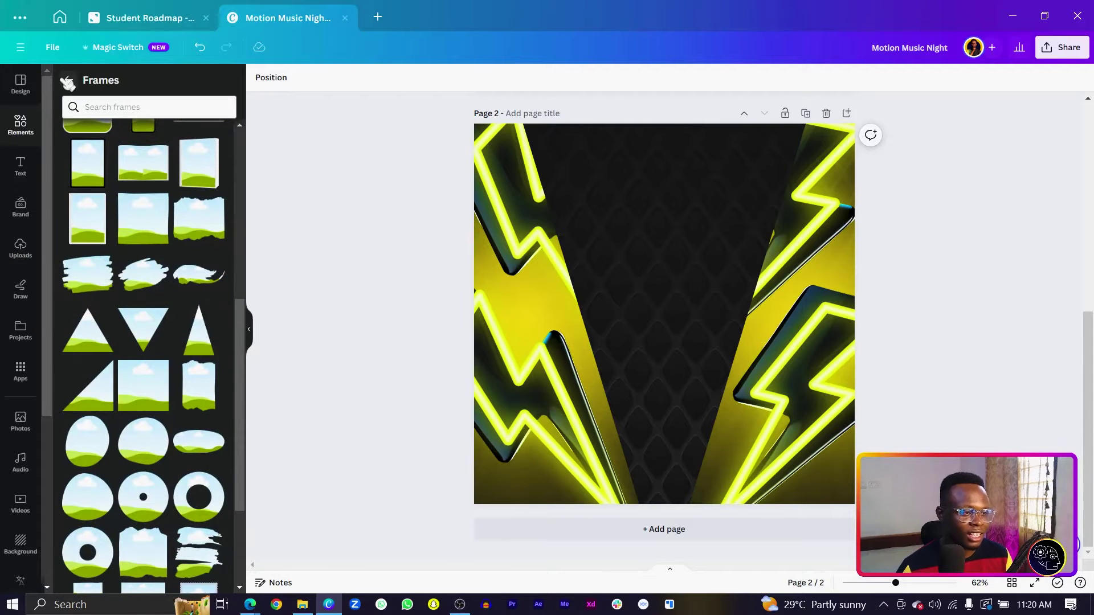
left_click(67, 82)
left_click(136, 84)
type("rapper")
key("Return")
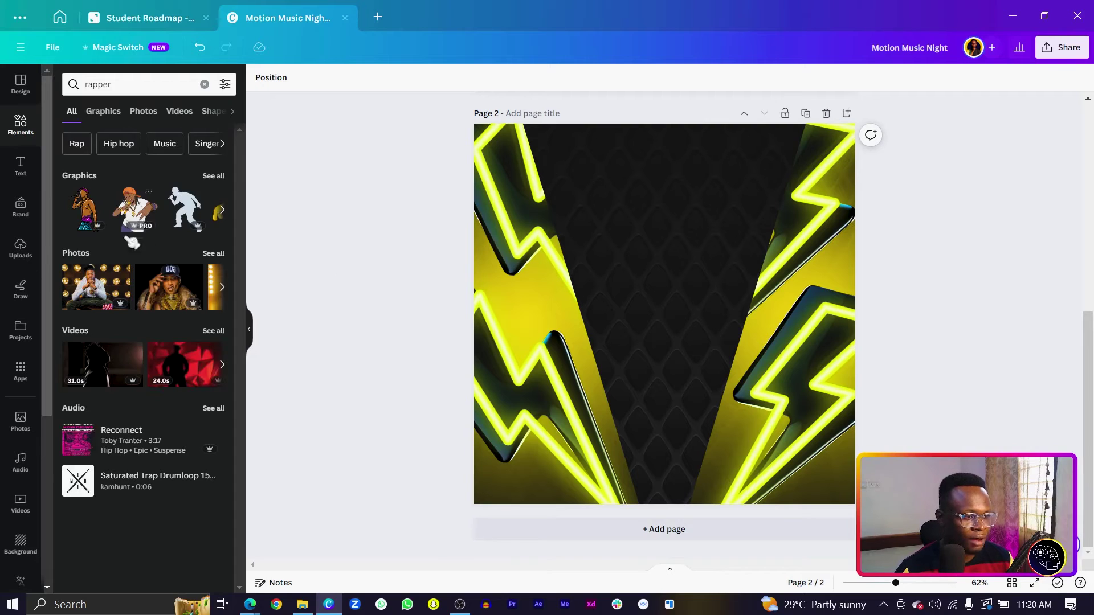
left_click(212, 253)
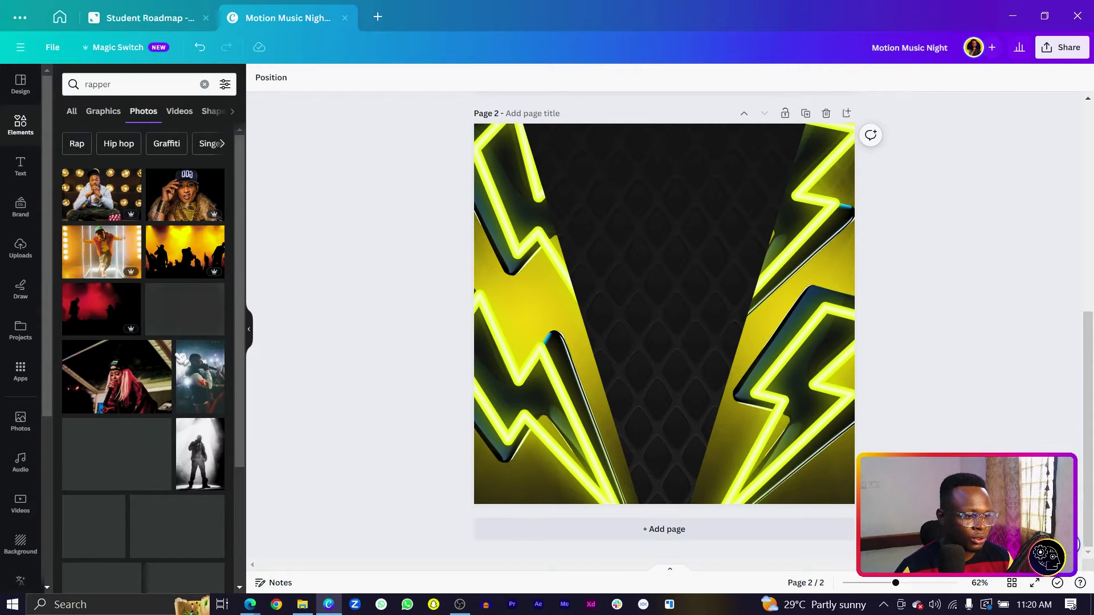
scroll(143, 342, "down", 3)
scroll(182, 360, "down", 3)
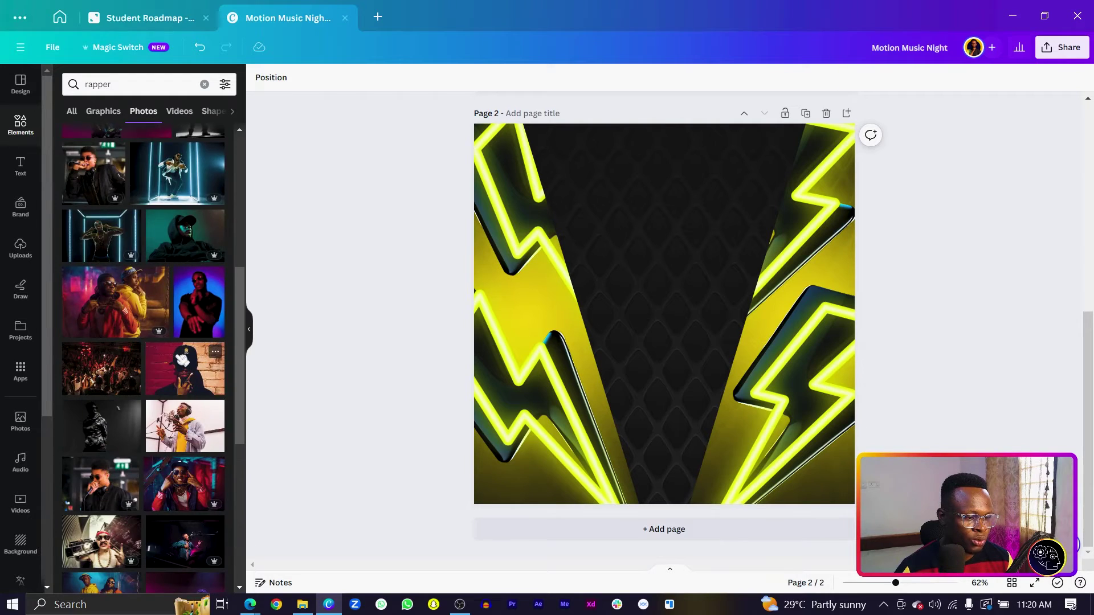
scroll(182, 360, "down", 6)
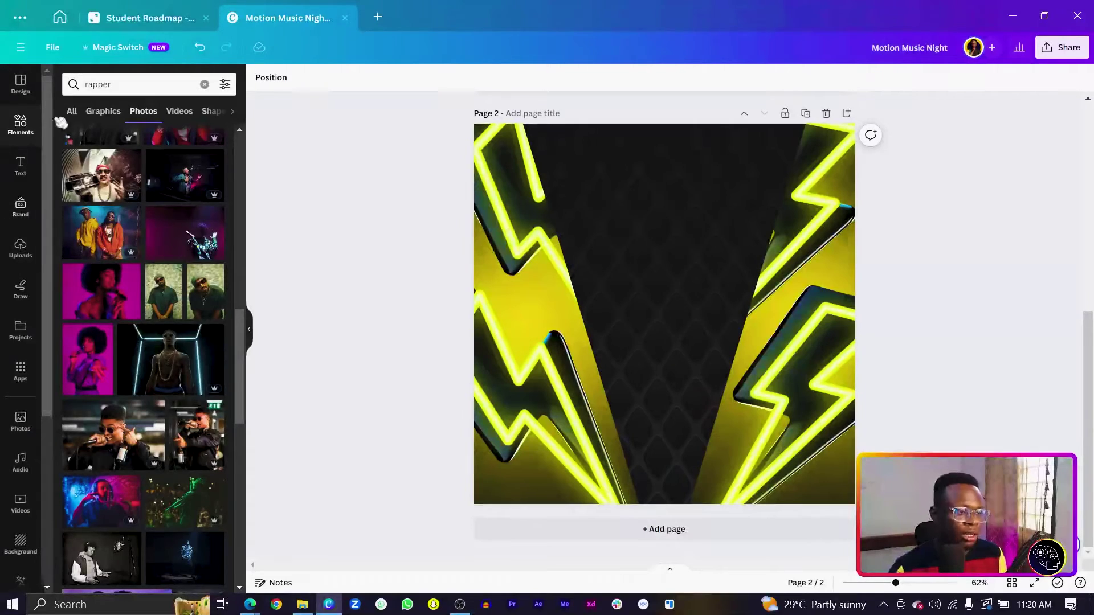
Add the recently used photos of the hooded man in sunglasses and the man in the blue cap to page 2.
left_click(23, 124)
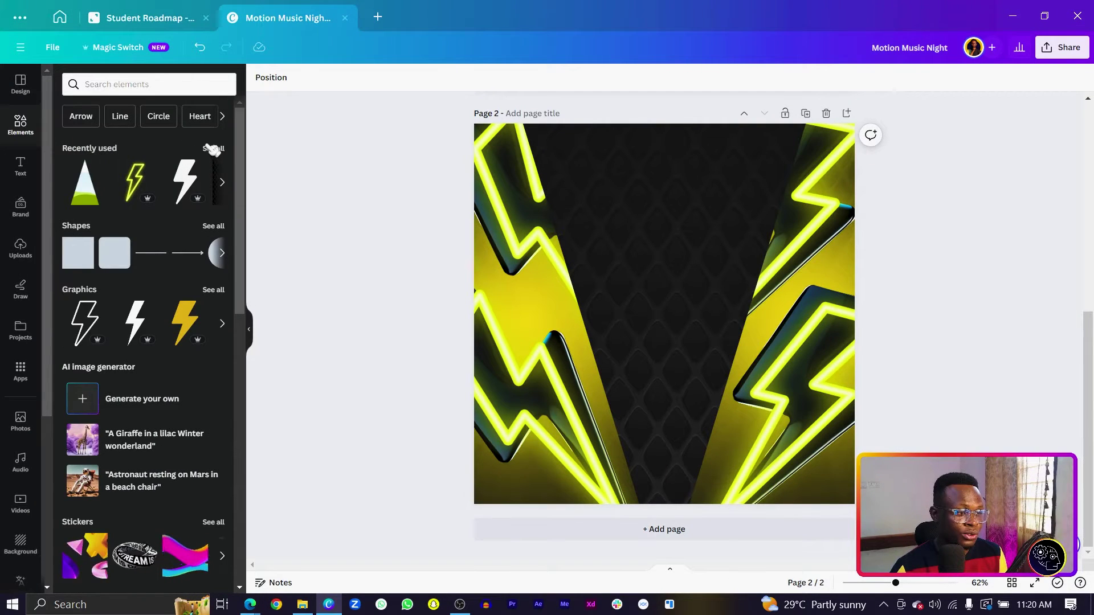
left_click(216, 149)
scroll(143, 342, "down", 10)
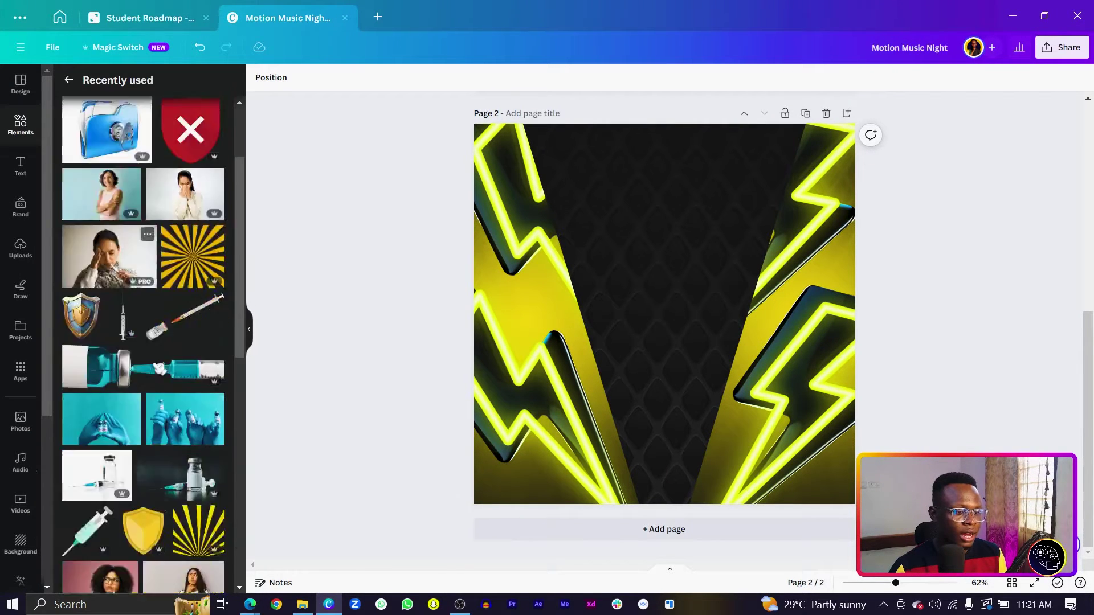
scroll(125, 329, "down", 15)
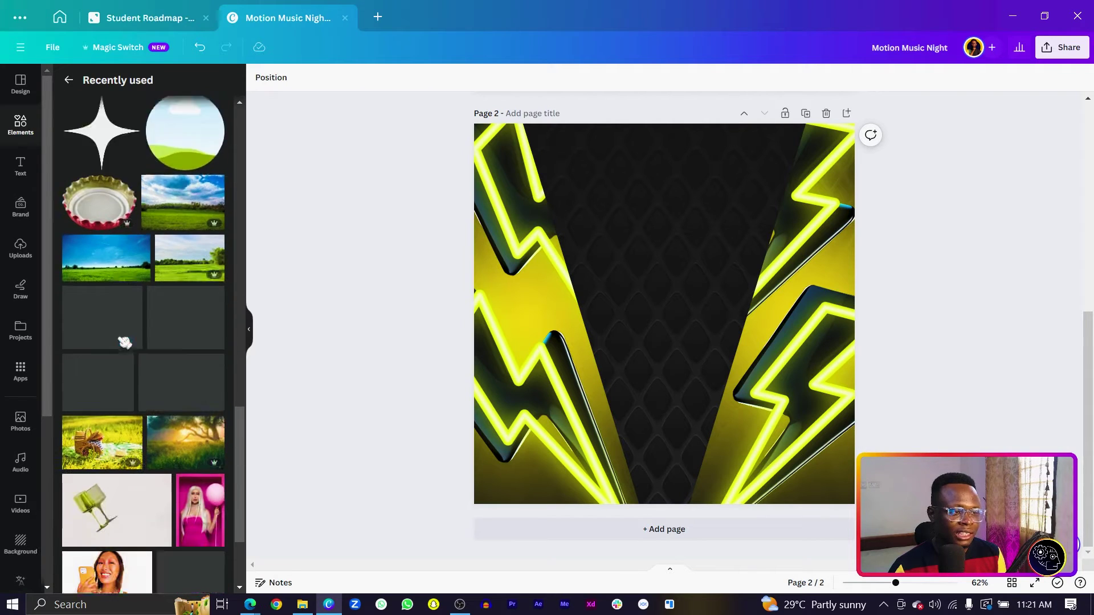
scroll(76, 293, "down", 5)
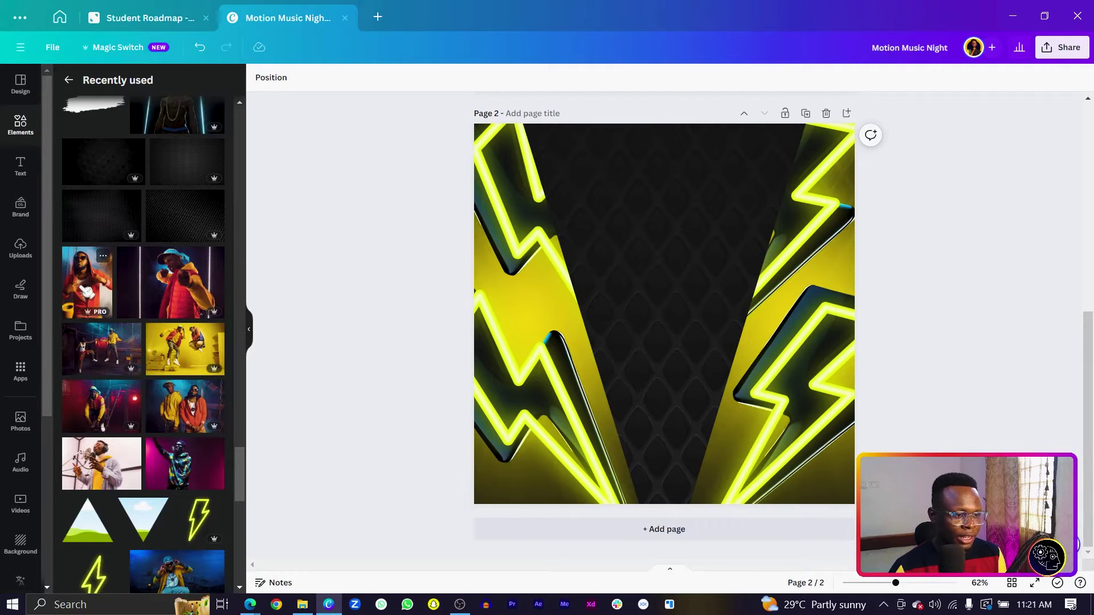
left_click(87, 282)
left_click(171, 282)
Arrange the two photos over the bolts, with the hooded man on the page's left and the capped man on its right.
left_click_drag(636, 319, 733, 323)
left_click_drag(650, 176, 497, 172)
left_click(708, 337)
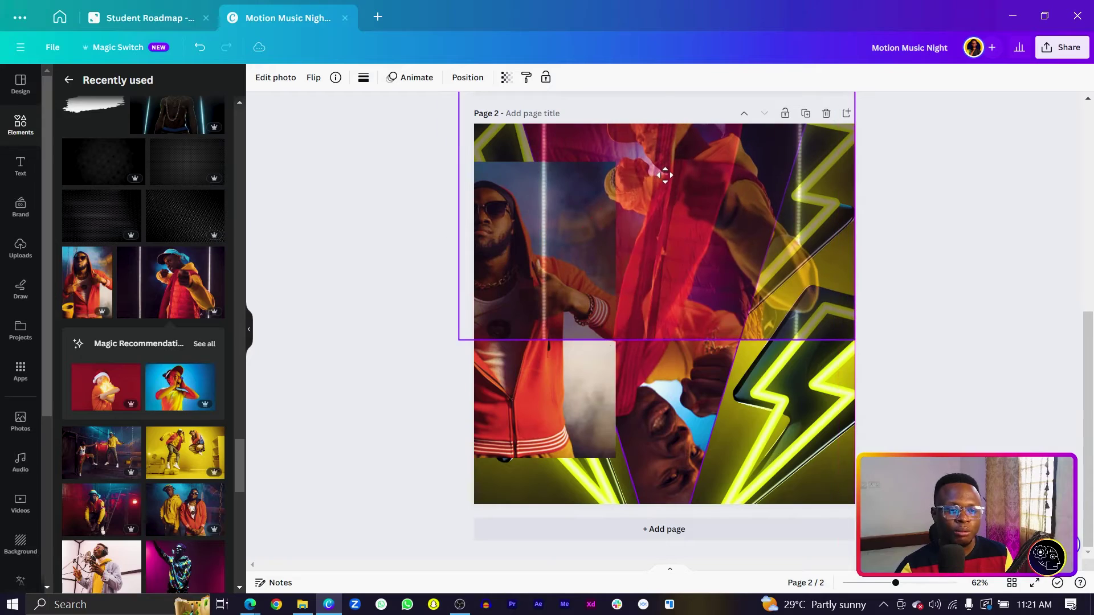
left_click_drag(665, 175, 825, 347)
key("shift+Up")
key("shift+Up")
key("shift+Up")
key("shift+Up")
key("shift+Up")
key("shift+Up")
key("shift+Up")
key("shift+Up")
key("shift+Up")
key("shift+Up")
key("shift+Up")
key("shift+Up")
key("shift+Up")
key("shift+Up")
key("shift+Up")
key("shift+Up")
key("shift+Up")
key("shift+Up")
key("shift+Up")
key("shift+Up")
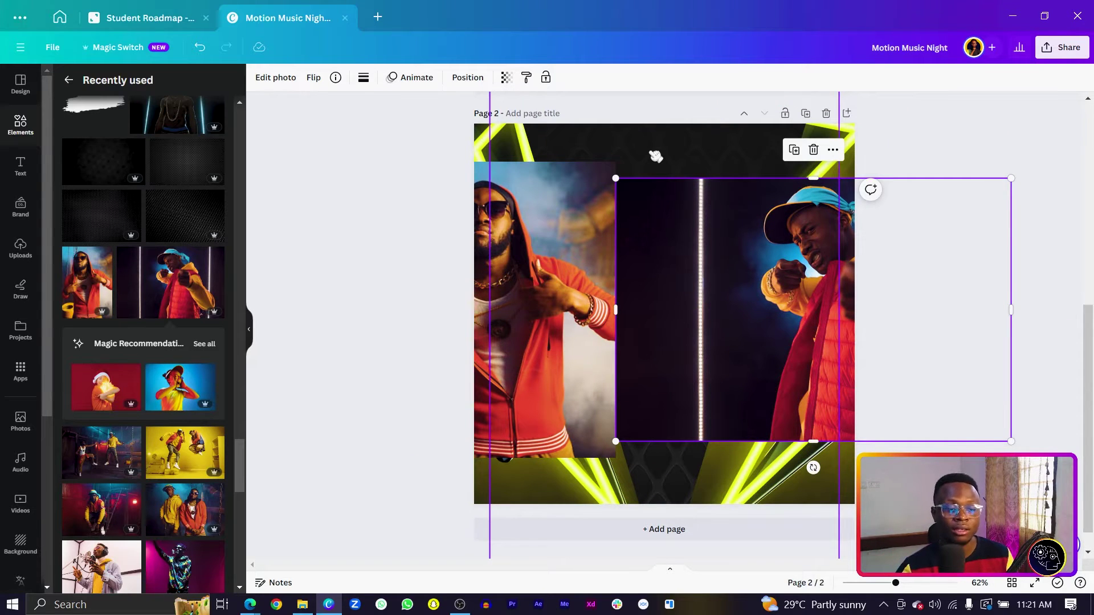
left_click_drag(513, 368, 545, 369)
mouse_move(810, 412)
left_mouse_down()
mouse_move(824, 415)
mouse_move(806, 413)
mouse_move(814, 420)
left_mouse_up()
Remove the backgrounds of both rapper photos with BG Remover.
left_click(535, 406)
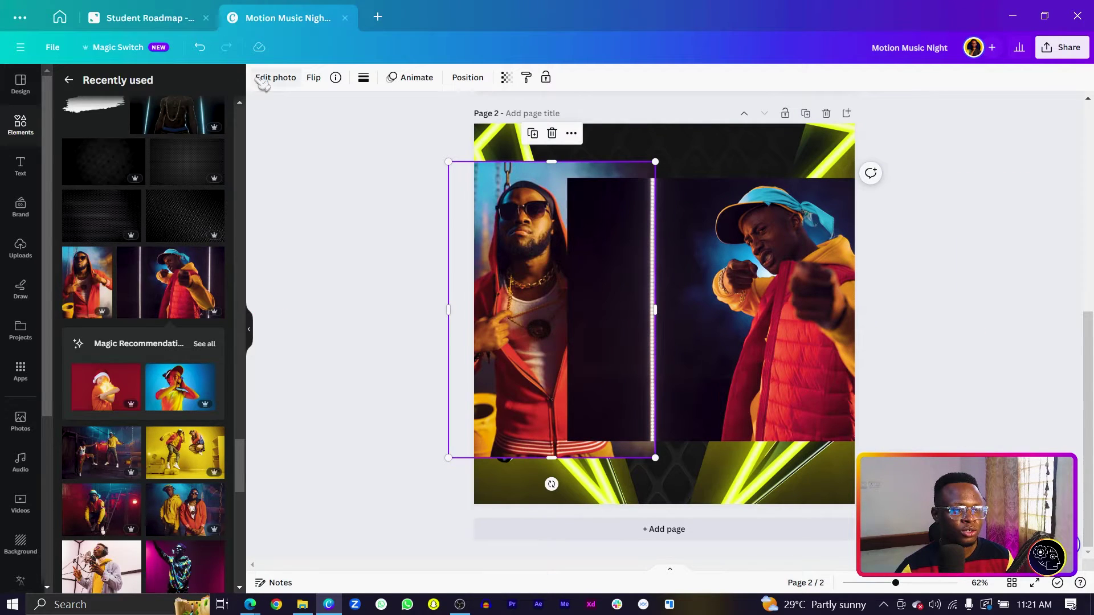
left_click(264, 80)
left_click(109, 171)
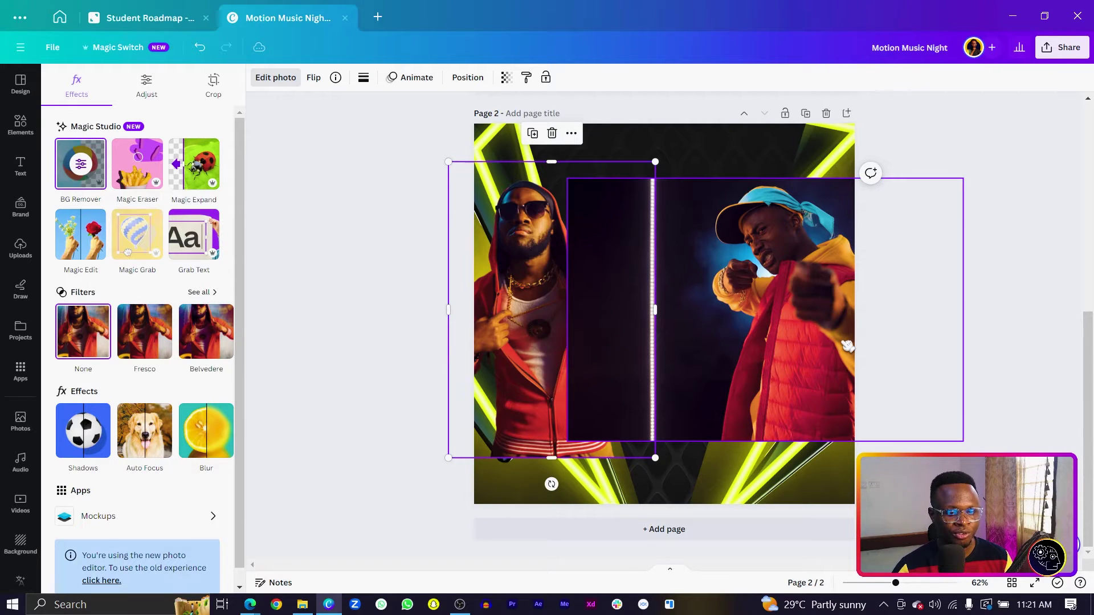
left_click(808, 342)
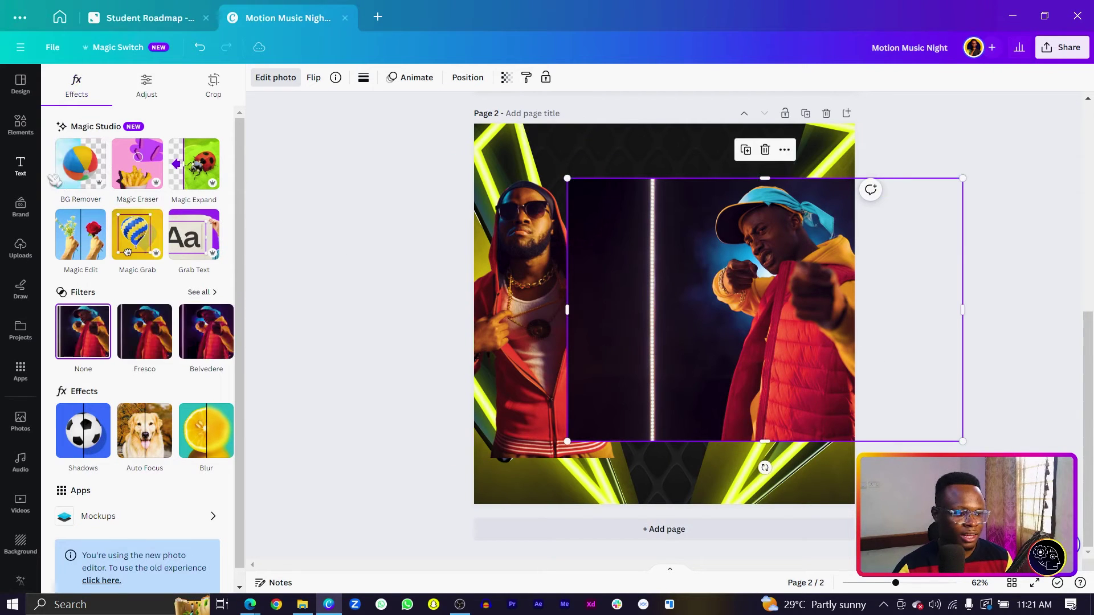
left_click(91, 171)
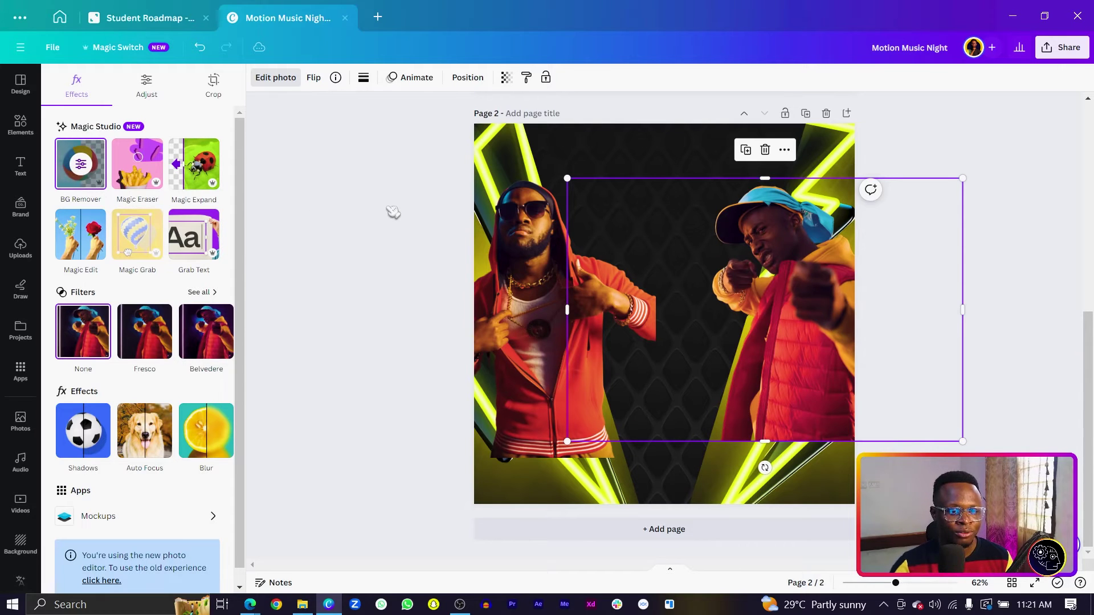
Flip the hooded man's cutout horizontally and position it along the page's left side.
left_click_drag(520, 386, 545, 387)
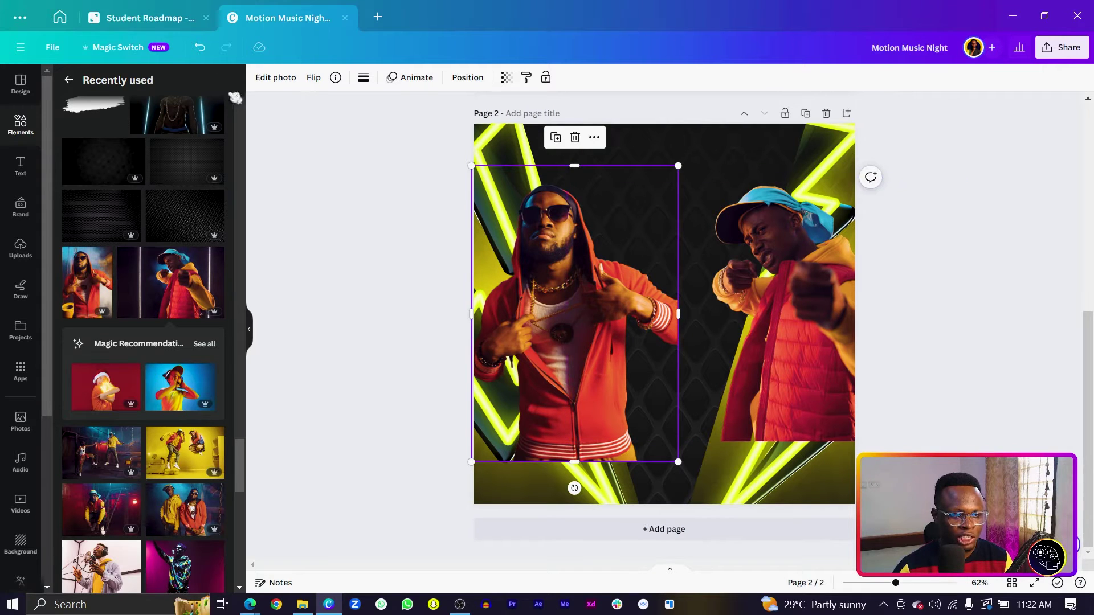
left_click(313, 77)
left_click(352, 106)
left_click_drag(595, 346, 557, 356)
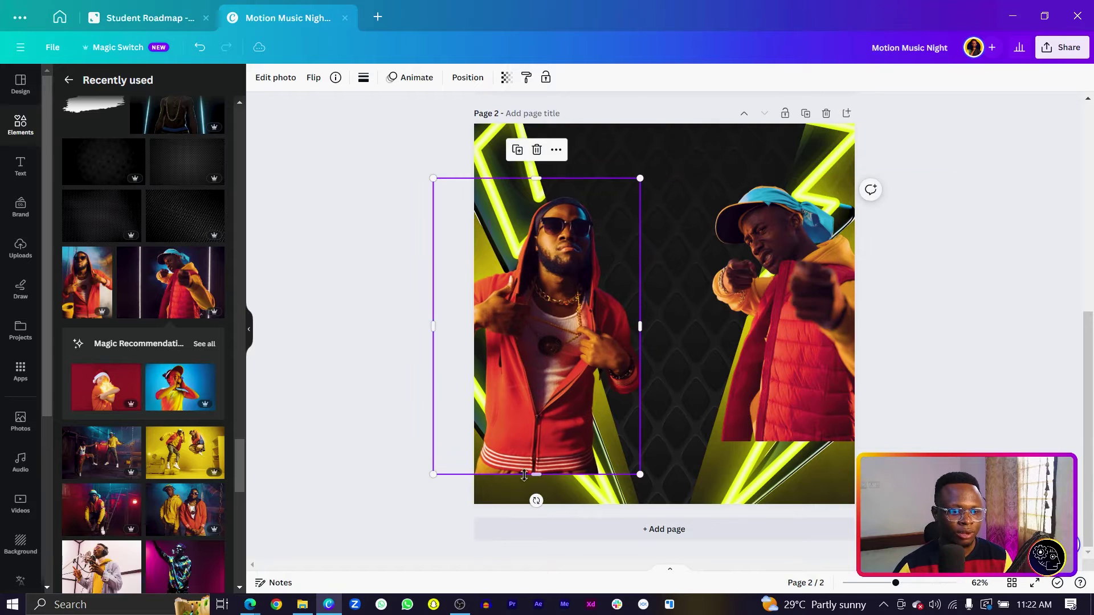
Crop the hooded man's cutout level with the other man's lower edge and enlarge it slightly.
left_click_drag(525, 477, 524, 440)
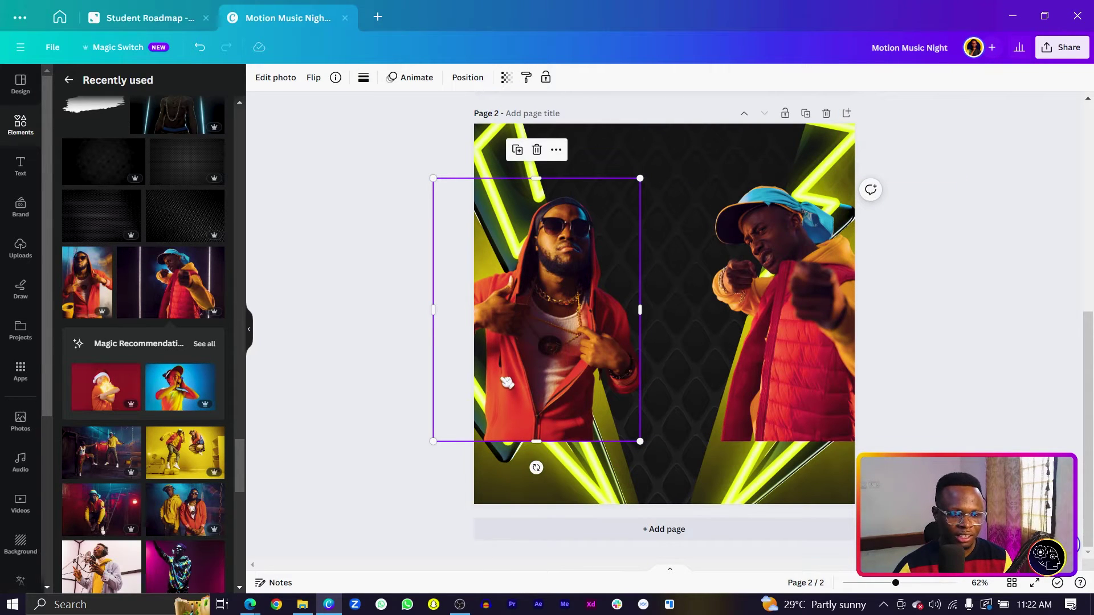
left_click_drag(429, 177, 425, 167)
left_click(342, 276)
key("ctrl+z")
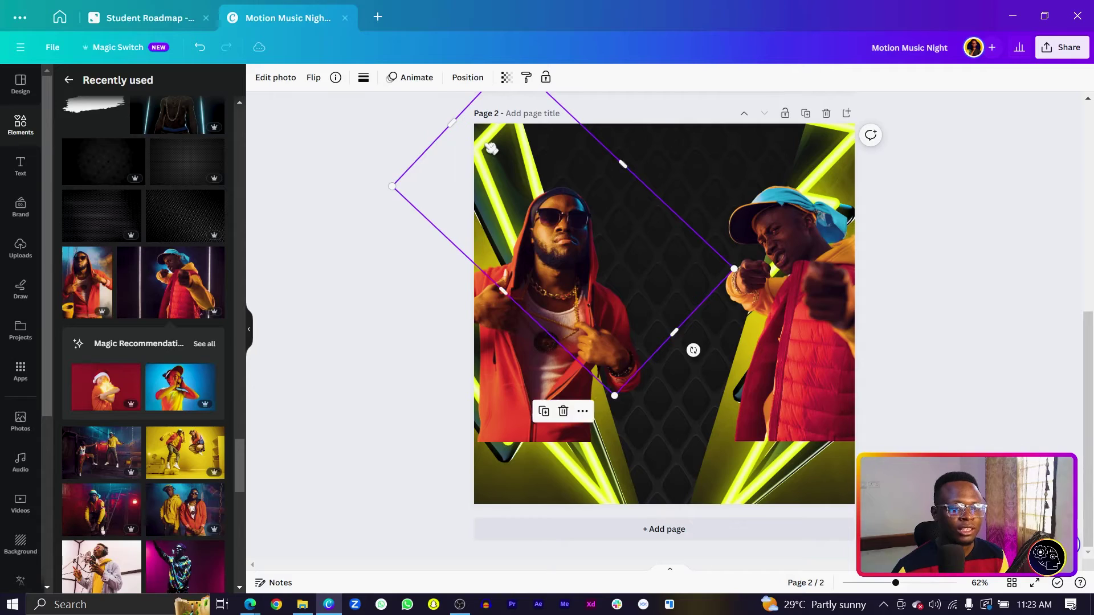
Duplicate the lower-left neon outline and its glossy black bolt, placing the copies in front of the photos.
right_click(491, 145)
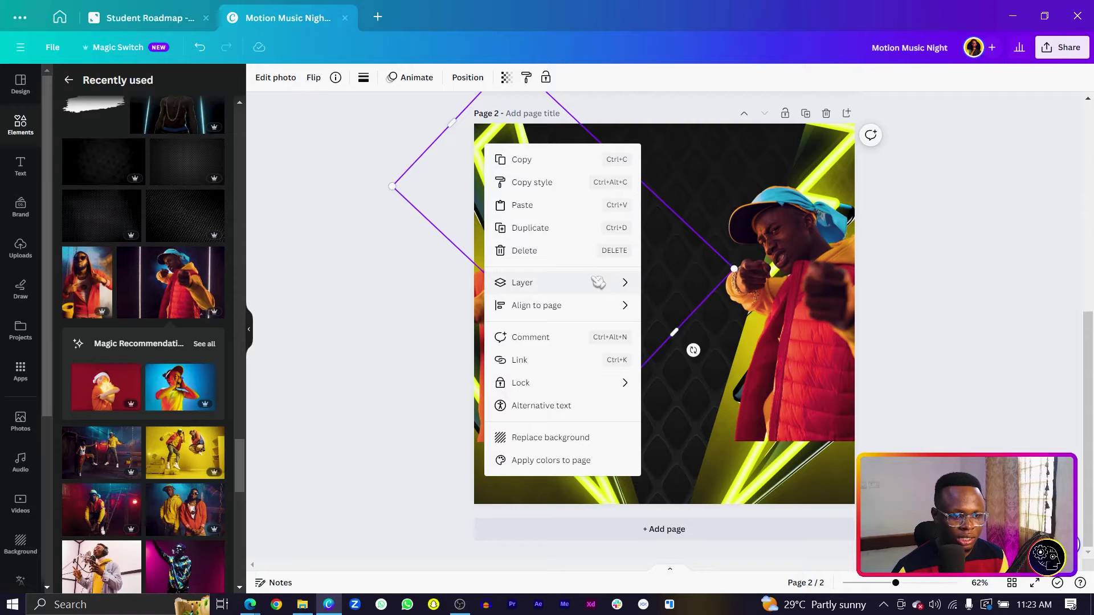
mouse_move(599, 282)
left_click(712, 384)
scroll(134, 252, "down", 3)
left_click(158, 247)
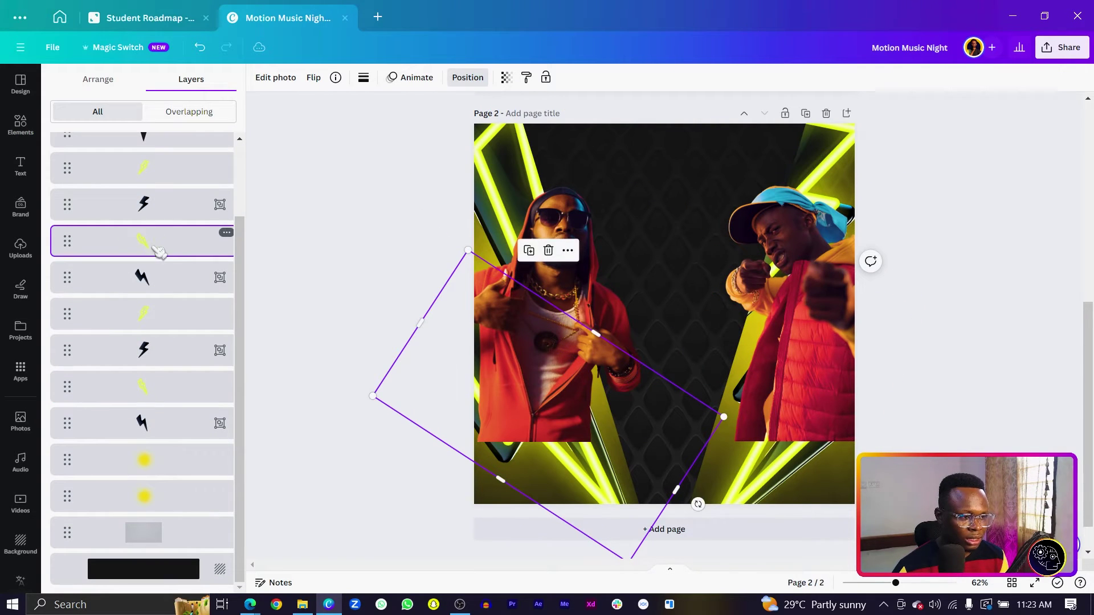
left_click(158, 277, "shift")
key("ctrl+alt+bracketright")
Move the copied left bolt down over the hooded man's lower body, enlarge it and tilt it slightly.
left_click_drag(493, 377, 516, 437)
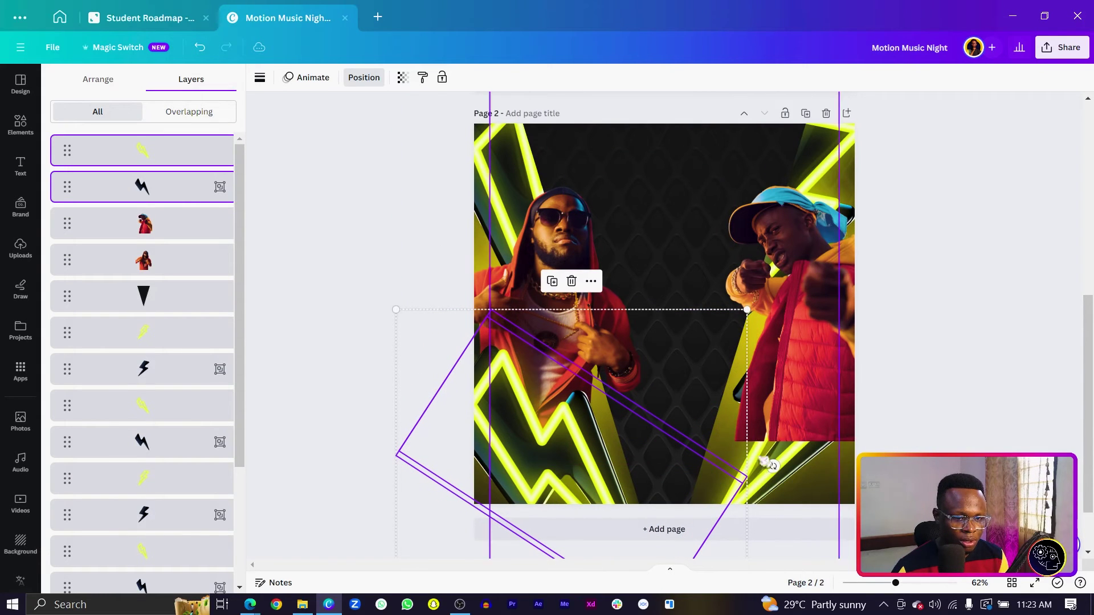
left_click_drag(747, 310, 788, 318)
left_click_drag(785, 456, 782, 471)
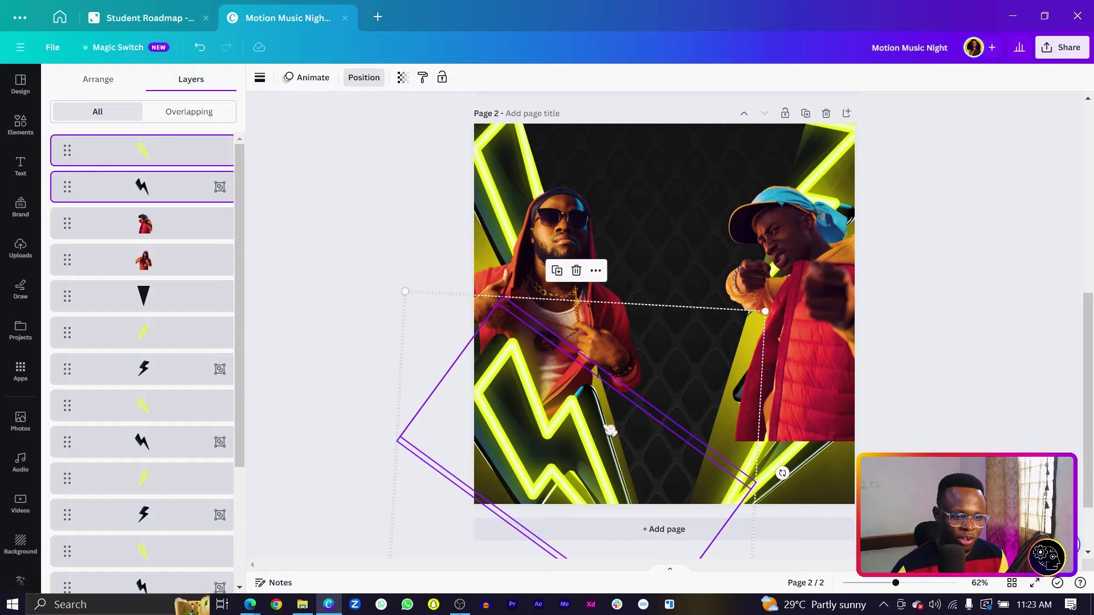
left_click(872, 342)
scroll(307, 427, "down", 1)
left_click(307, 427)
scroll(684, 319, "up", 1)
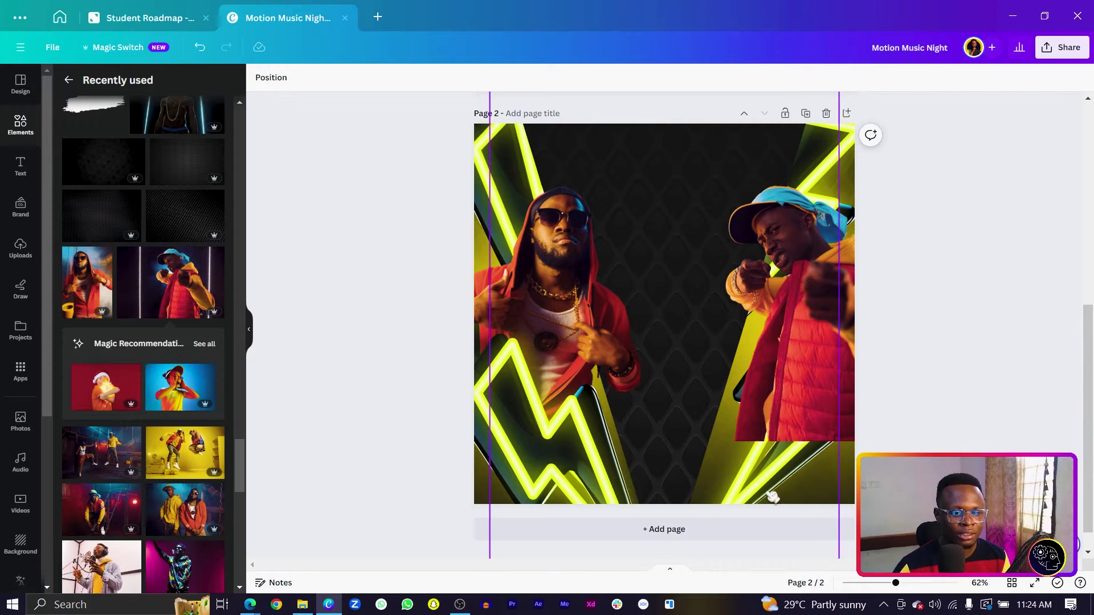
Duplicate the lower-right neon outline and its glossy black bolt in front of the capped man's photo.
left_click(849, 150)
right_click(849, 147)
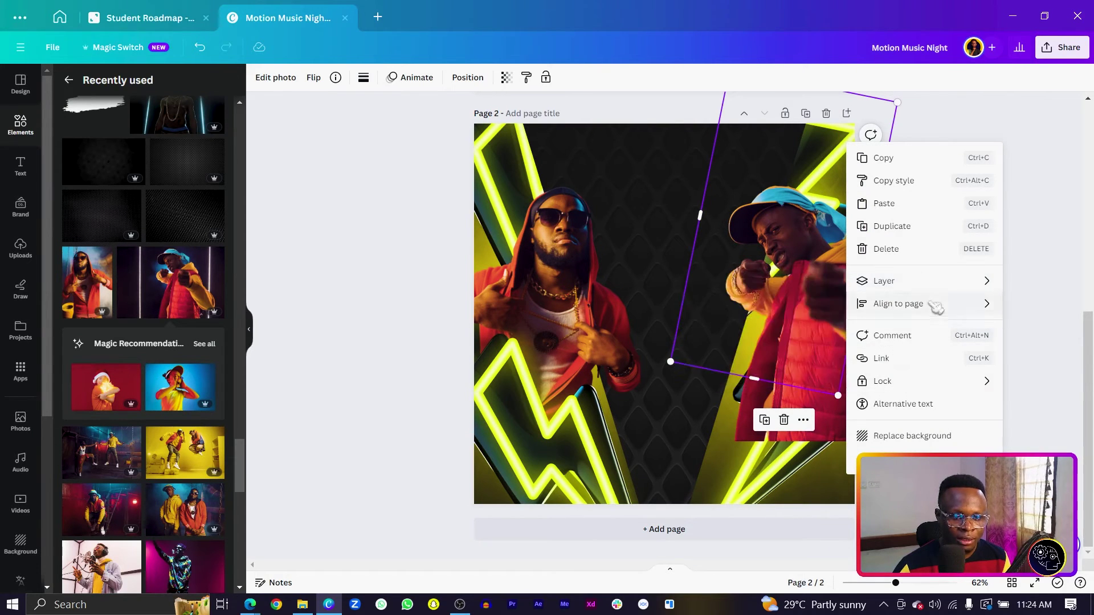
mouse_move(940, 282)
left_click(801, 376)
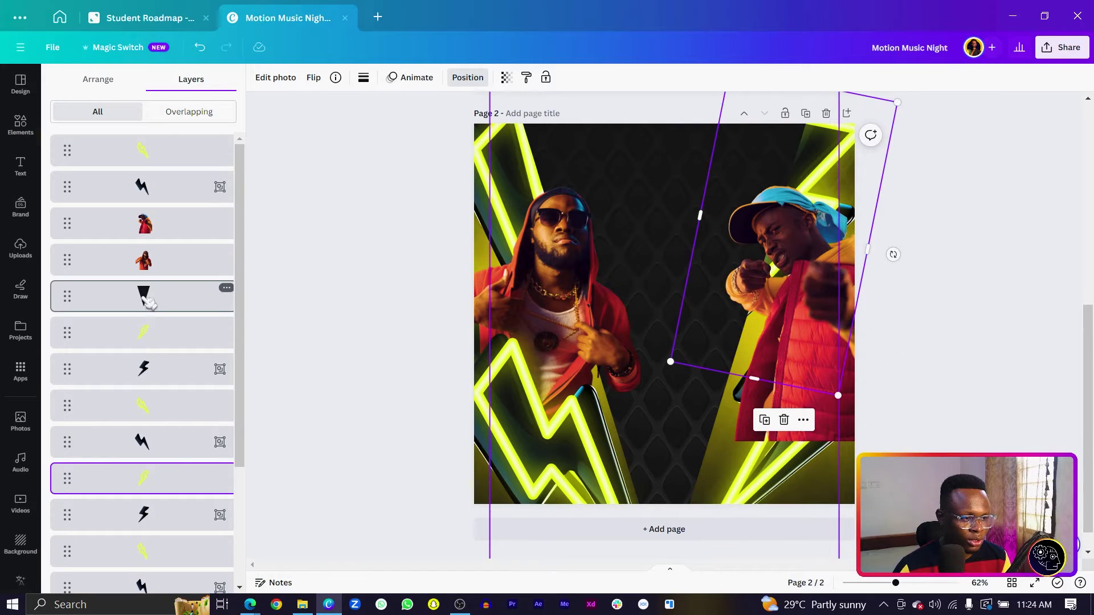
left_click(147, 342)
left_click(158, 379, "shift")
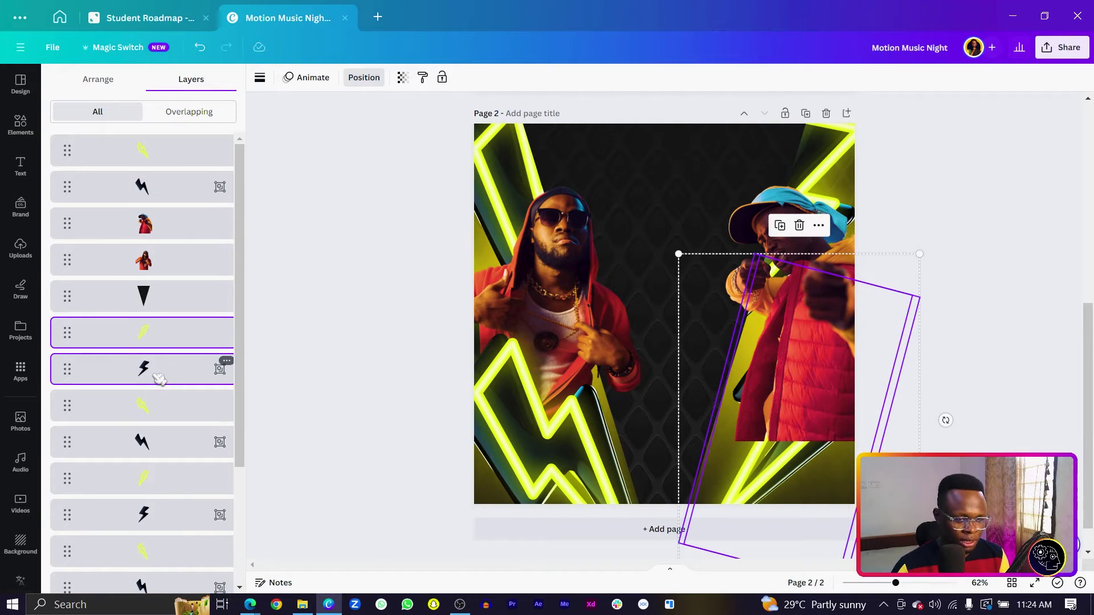
key("ctrl+d")
scroll(848, 420, "down", 1)
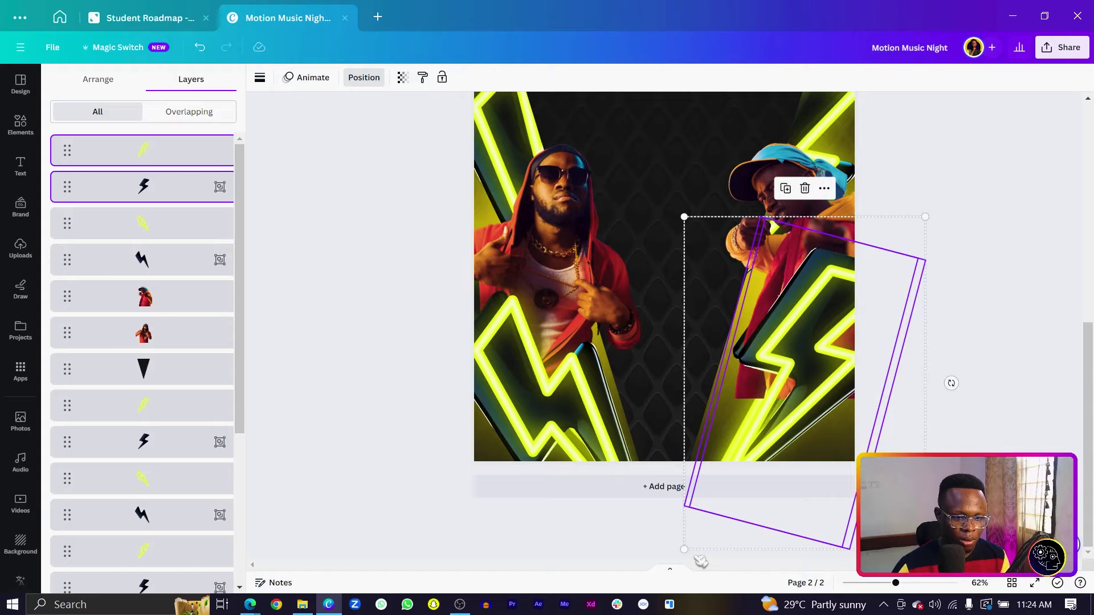
Enlarge and rotate the copied right bolt over the capped man's lower body, and crop the bottom of his cutout behind it.
left_click_drag(684, 550, 630, 570)
left_click_drag(741, 419, 754, 495)
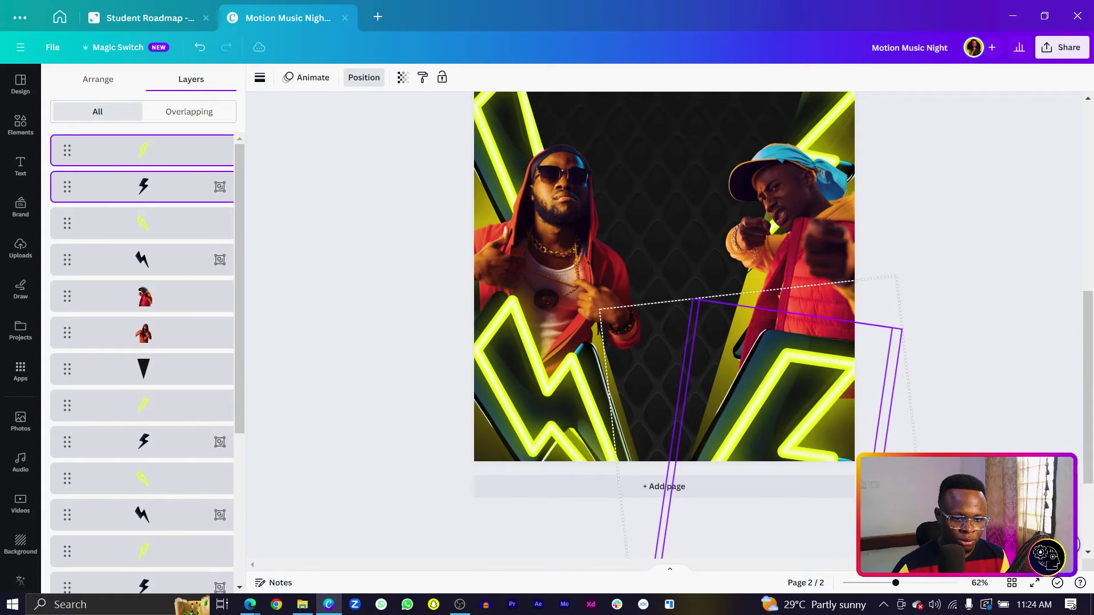
mouse_move(793, 410)
left_mouse_down()
mouse_move(826, 411)
mouse_move(791, 419)
left_mouse_up()
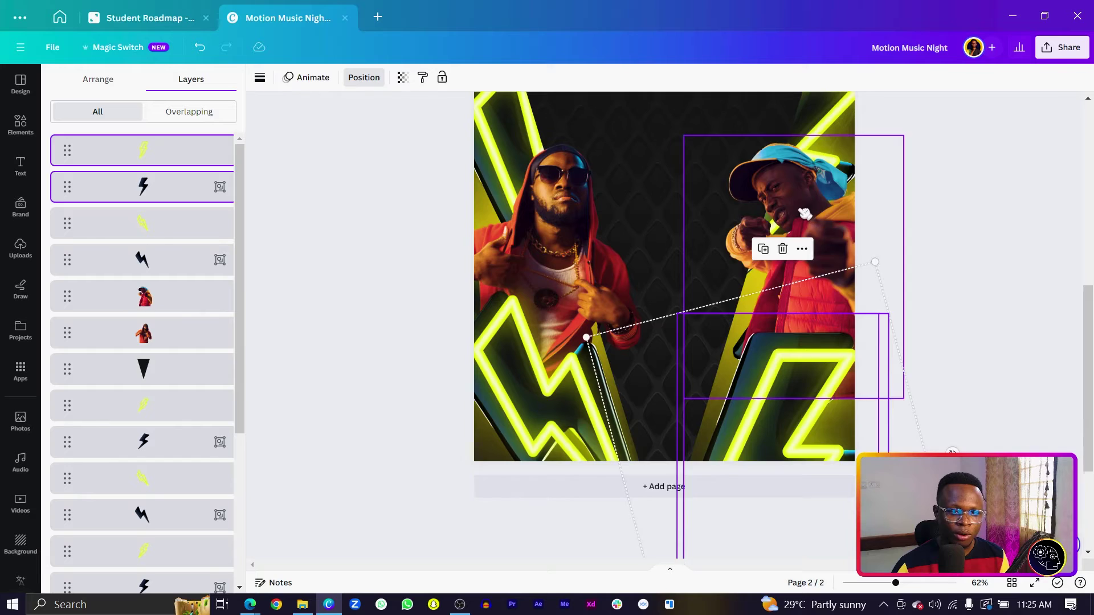
left_click(805, 399)
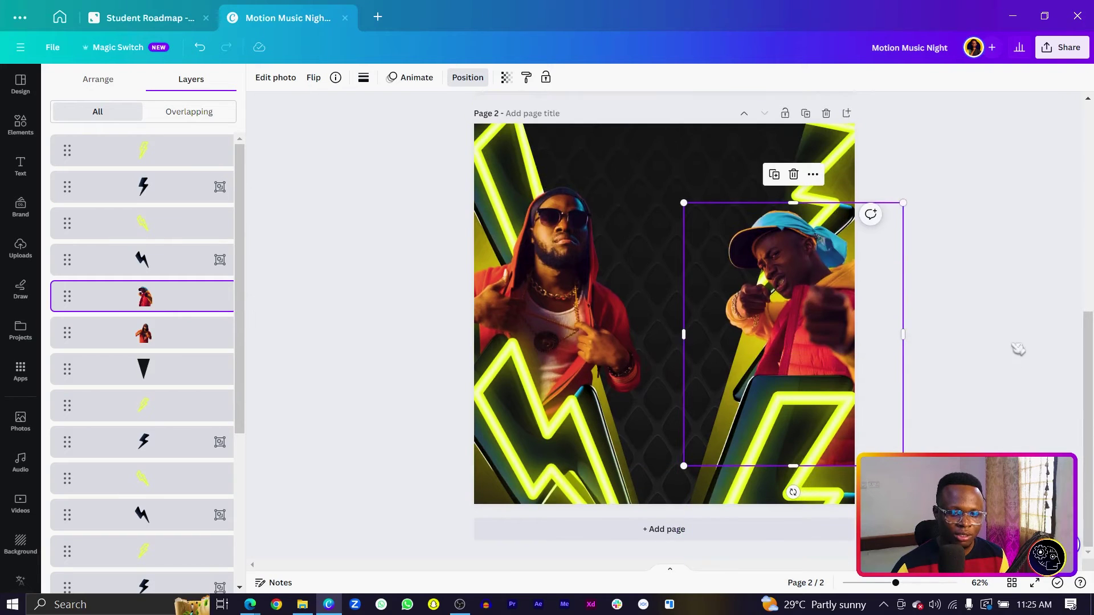
left_click_drag(793, 466, 872, 452)
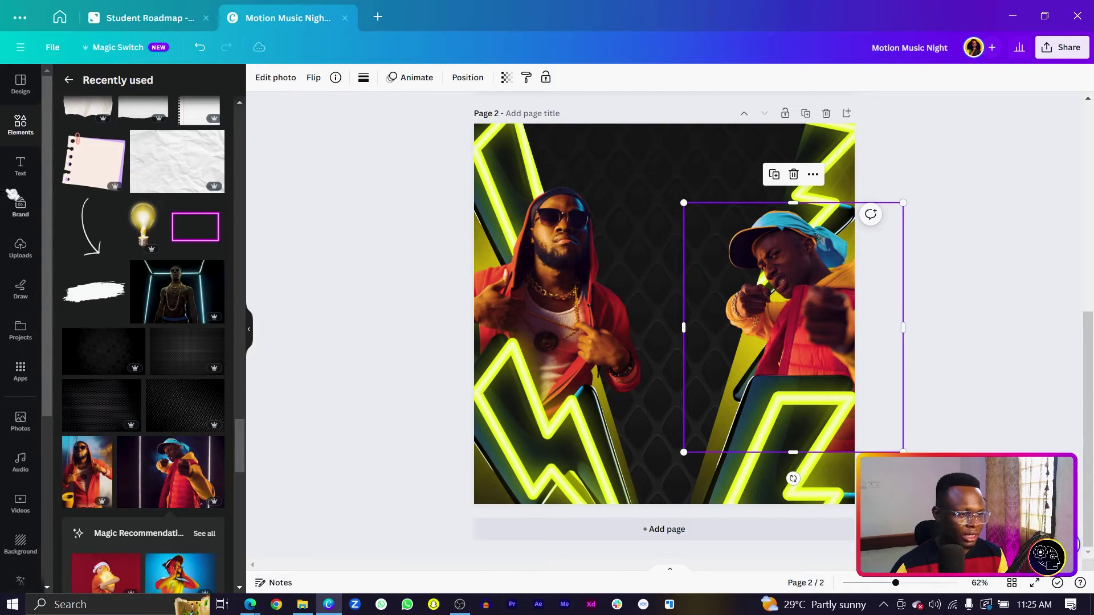
Add the uploaded dark mesh image to the lower-right corner, tilted and layered behind the foreground bolt.
left_click(20, 249)
left_click_drag(110, 219, 882, 477)
left_click_drag(886, 570, 794, 472)
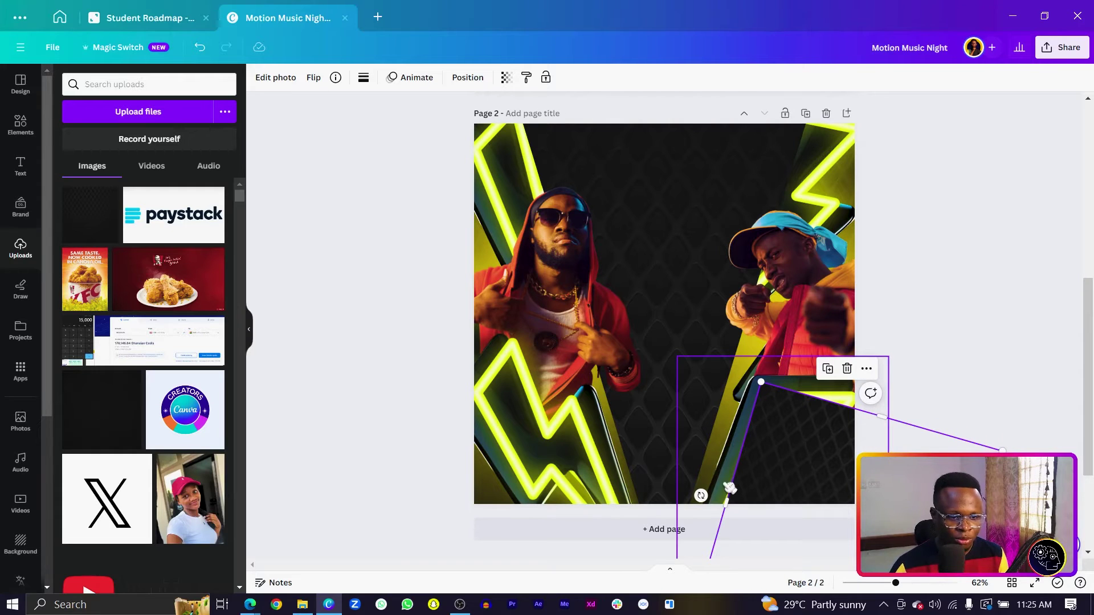
mouse_move(701, 495)
left_mouse_down()
mouse_move(720, 515)
mouse_move(702, 501)
left_mouse_up()
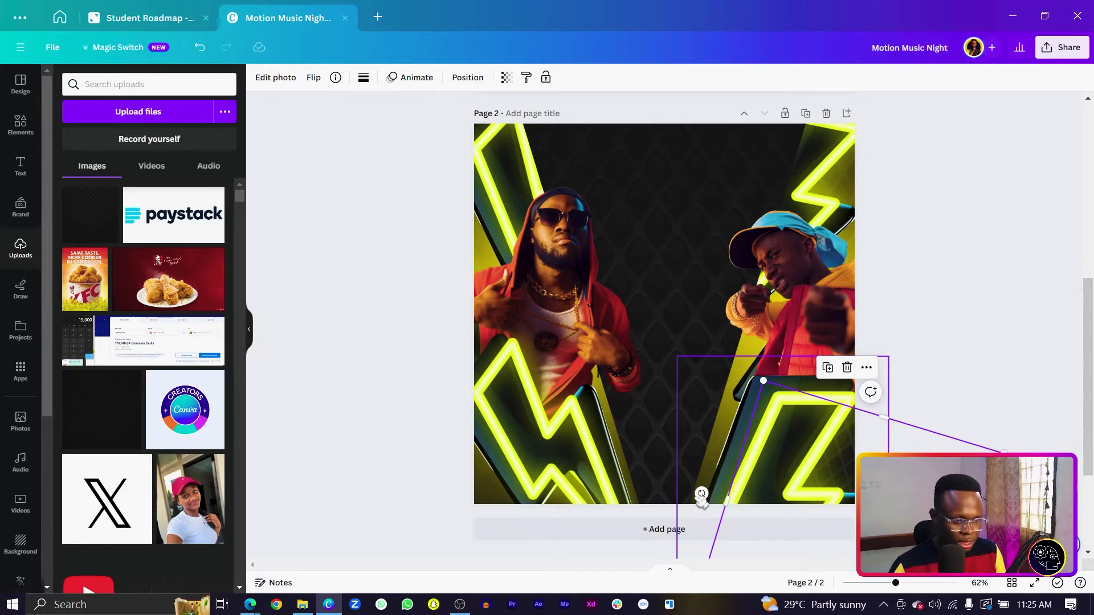
Place a copy of the mesh image behind the lower-left foreground bolt and rotate it to follow the bolt's tilt.
left_click_drag(805, 458, 432, 424)
left_click_drag(614, 544, 572, 488)
left_click_drag(654, 509, 654, 525)
left_click_drag(569, 496, 557, 482)
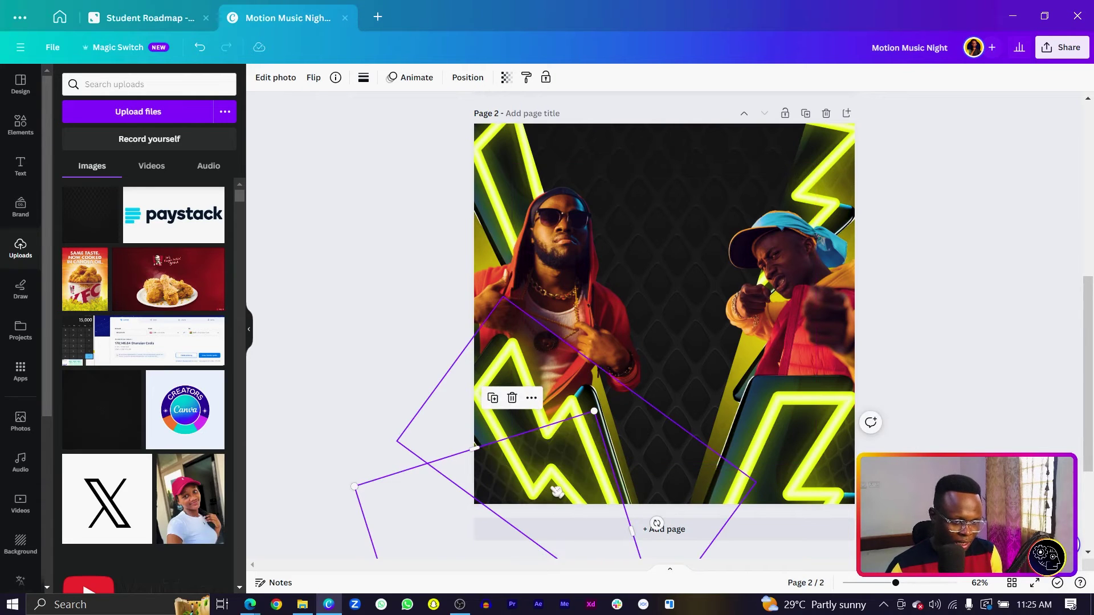
left_click(371, 357)
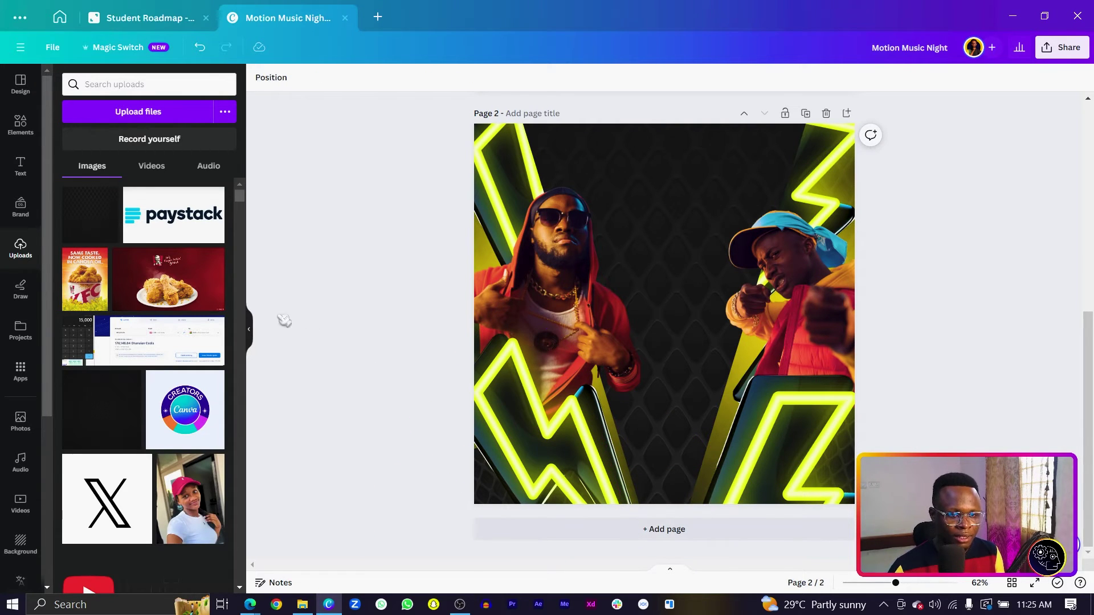
Tighten the MOTION MUSIC title's line spacing to 0.82 and enlarge the title to font size 173 between the two men.
left_click(787, 313)
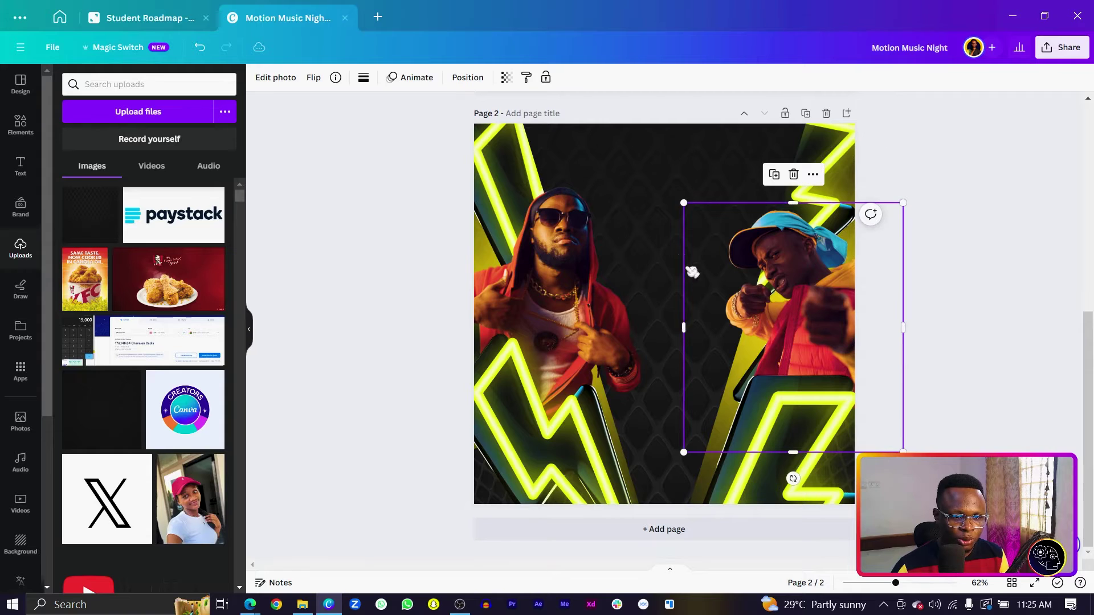
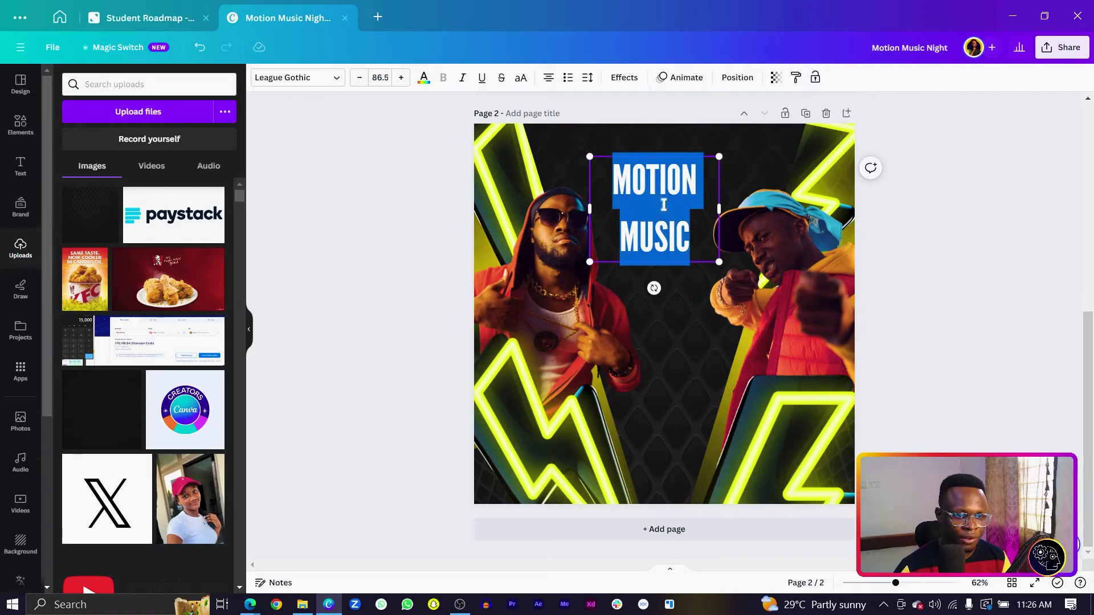
left_click(599, 78)
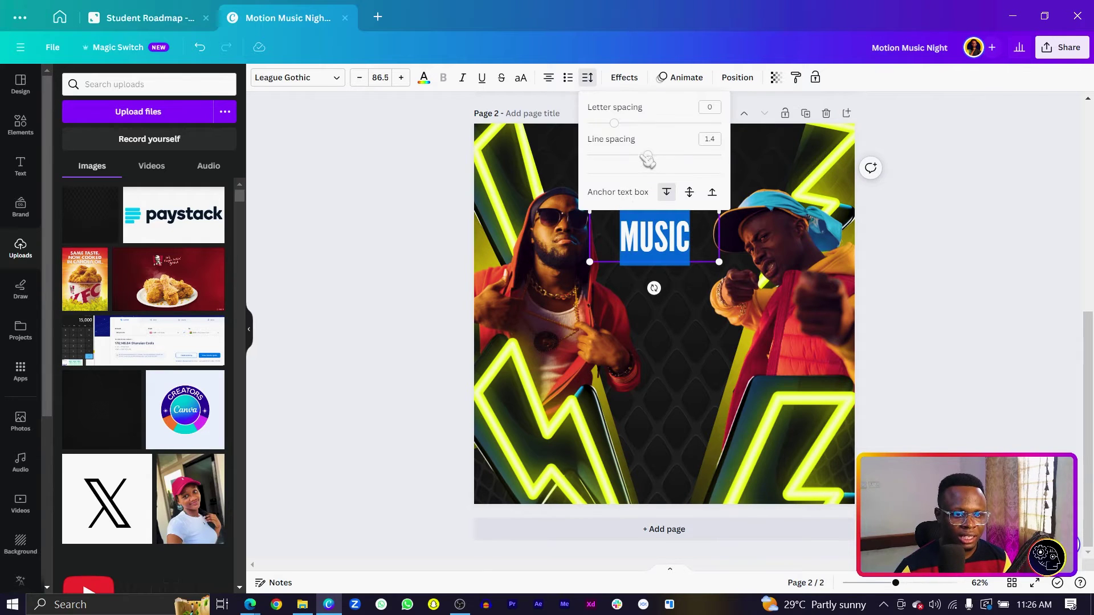
left_click_drag(646, 158, 606, 155)
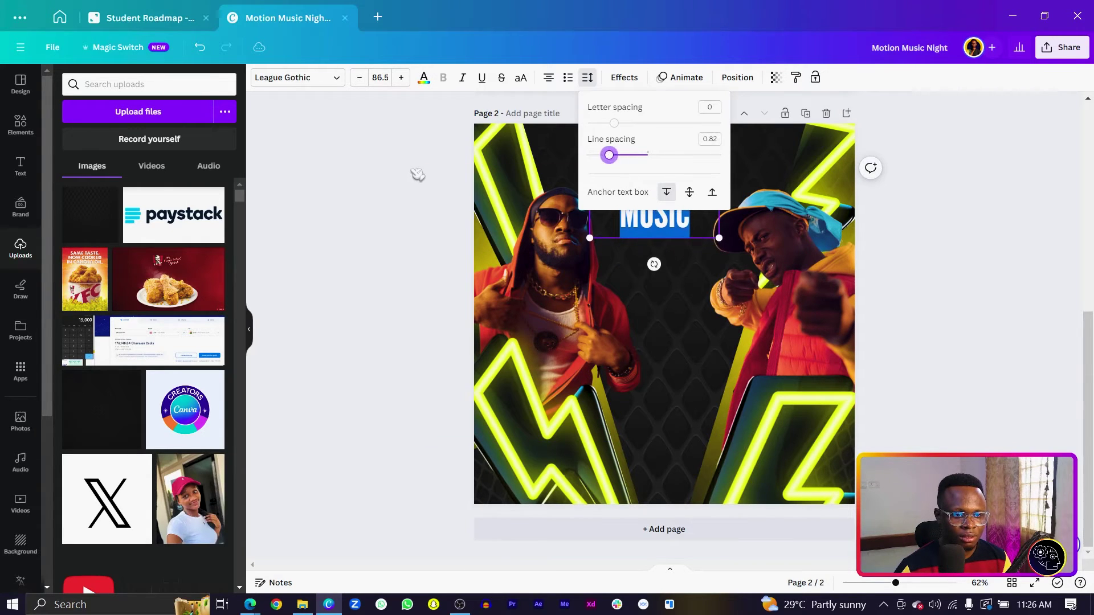
left_click(420, 173)
left_click(655, 241)
left_click(656, 228)
left_click_drag(718, 238, 783, 285)
left_click_drag(606, 279, 533, 320)
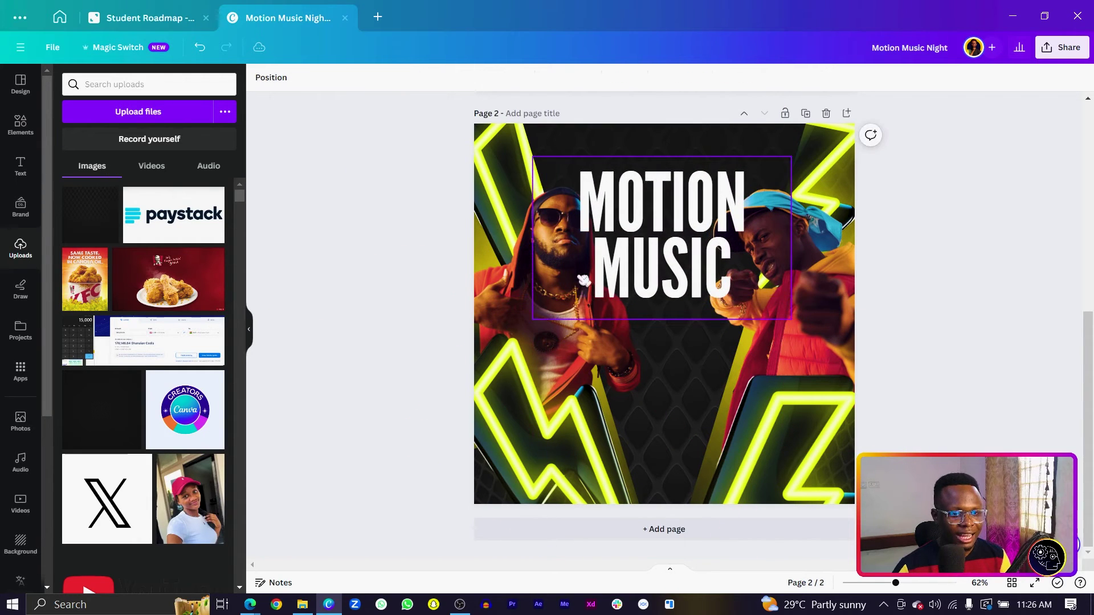
Layer the MOTION MUSIC title behind both men's cutouts and shift the cutouts slightly down.
left_click(612, 273)
left_click_drag(797, 289, 802, 292)
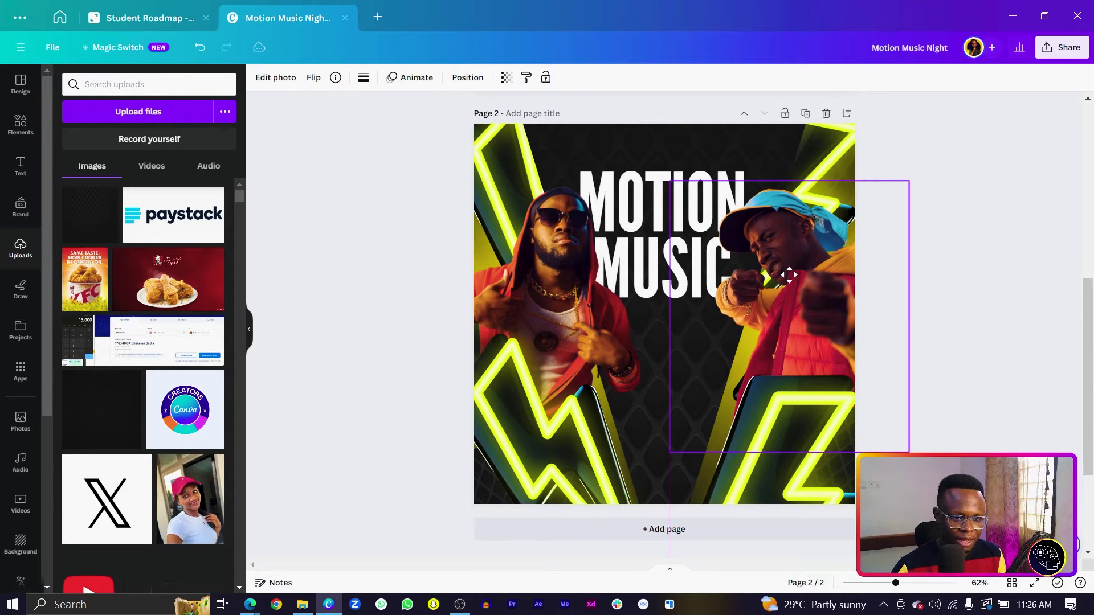
left_click(530, 275, "shift")
left_click_drag(489, 276, 485, 294)
left_click(345, 293)
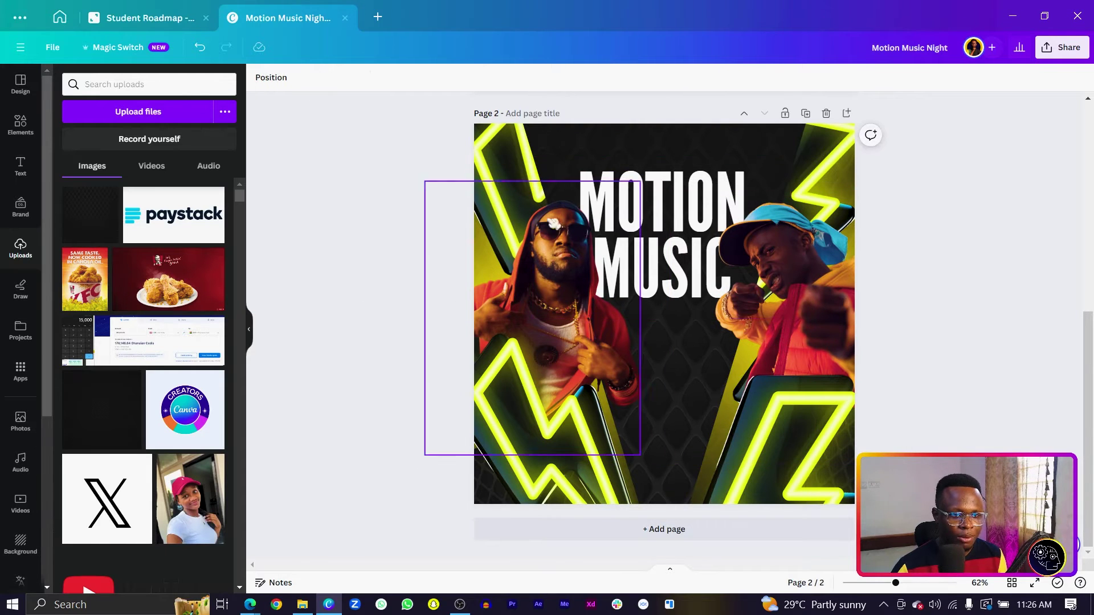
Enlarge the MOTION MUSIC title to font size 181 and centre it between the two men.
left_click(653, 186)
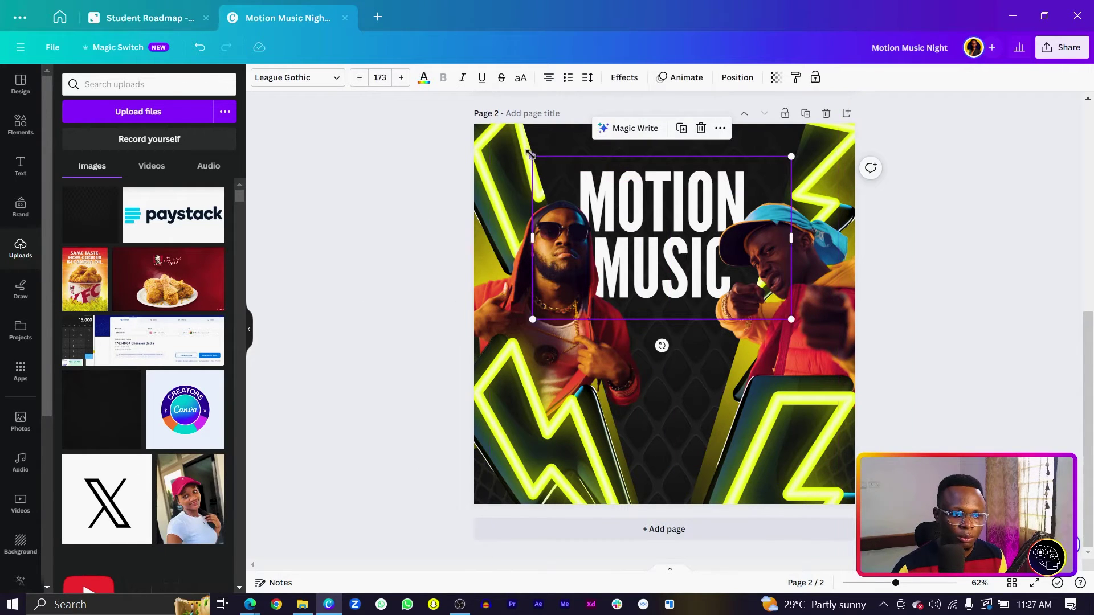
left_click_drag(533, 156, 564, 183)
left_click_drag(658, 230, 647, 222)
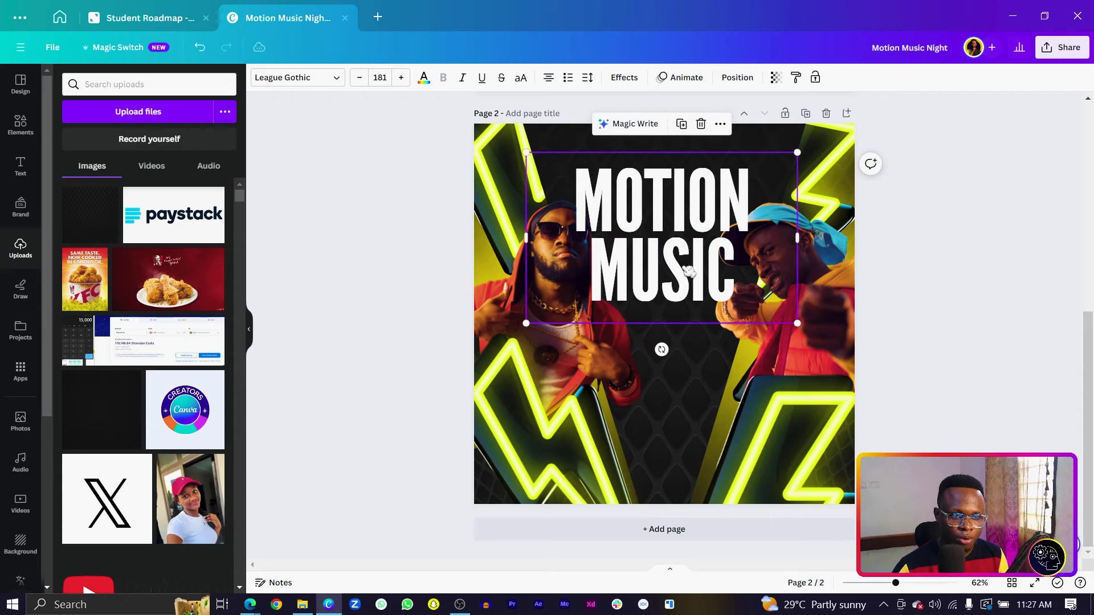
Apply the Neon effect at intensity 50 to the MOTION MUSIC title copy and colour it with the document's yellow.
left_click(626, 78)
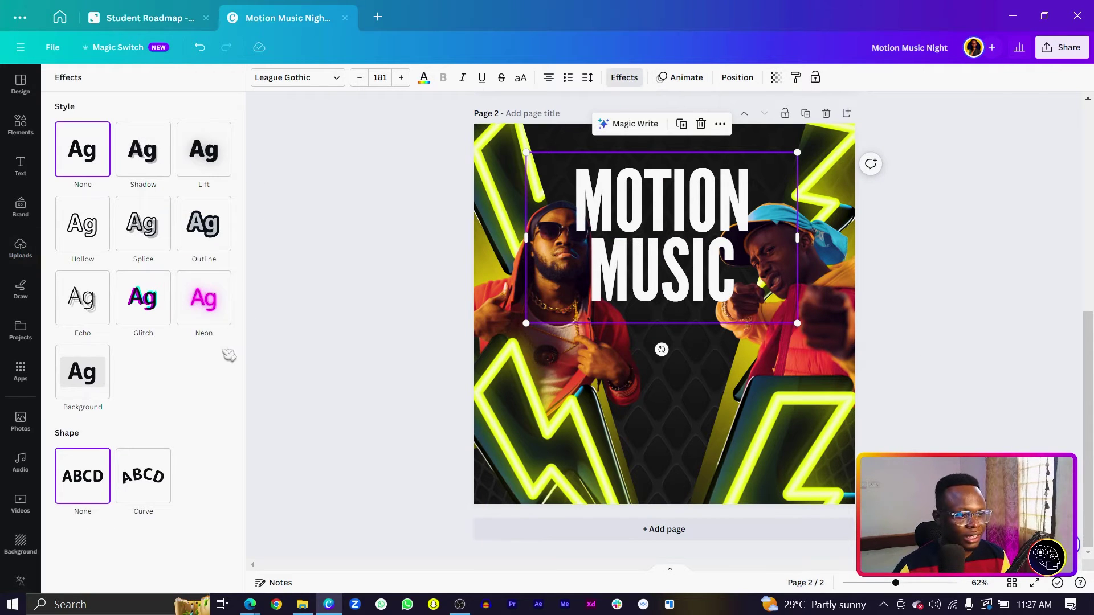
left_click(213, 316)
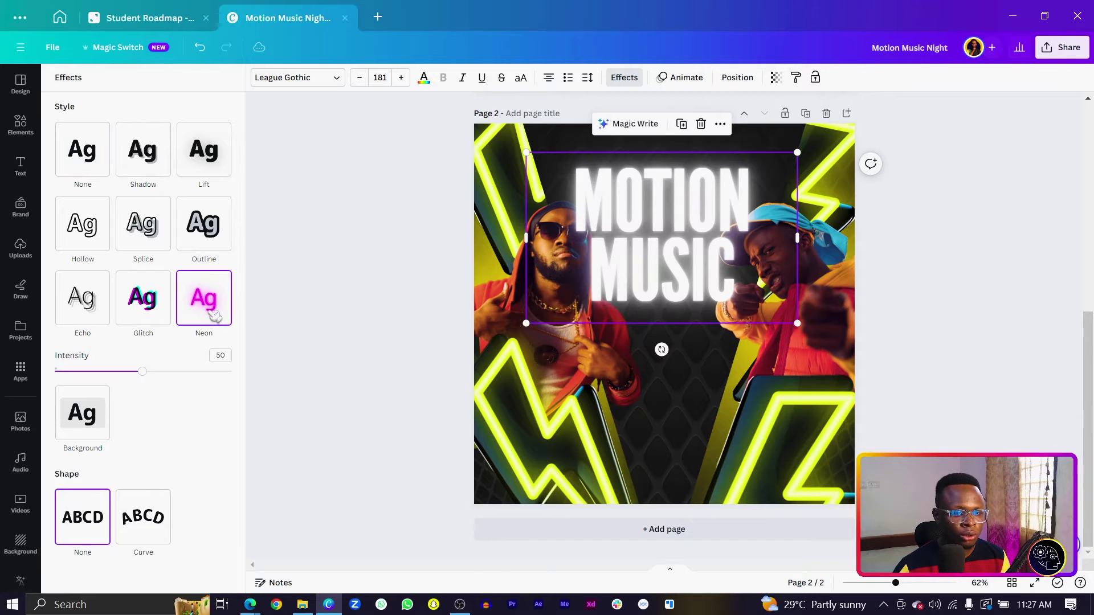
left_click(424, 77)
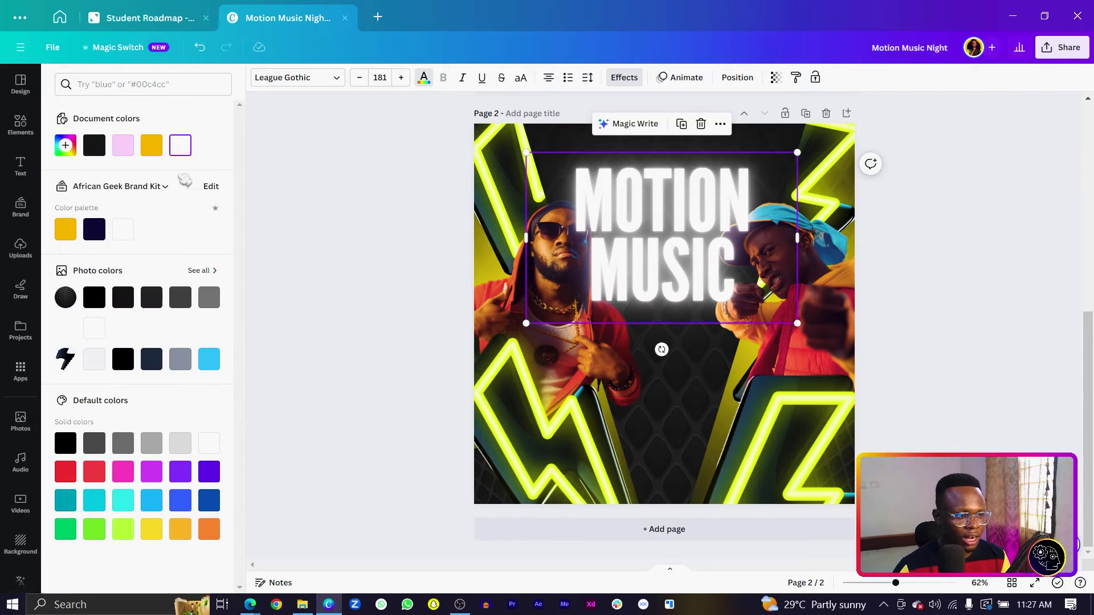
left_click(152, 144)
left_click(993, 272)
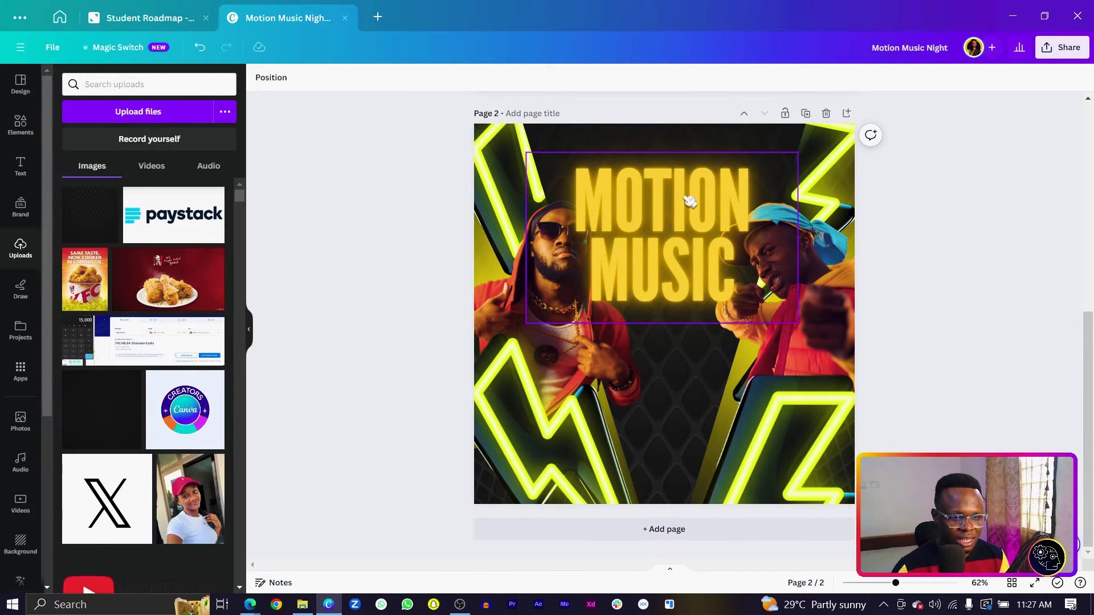
Send the yellow neon title copy behind the white MOTION MUSIC title and check their order in the layer list.
left_click(689, 201)
key("ctrl+z")
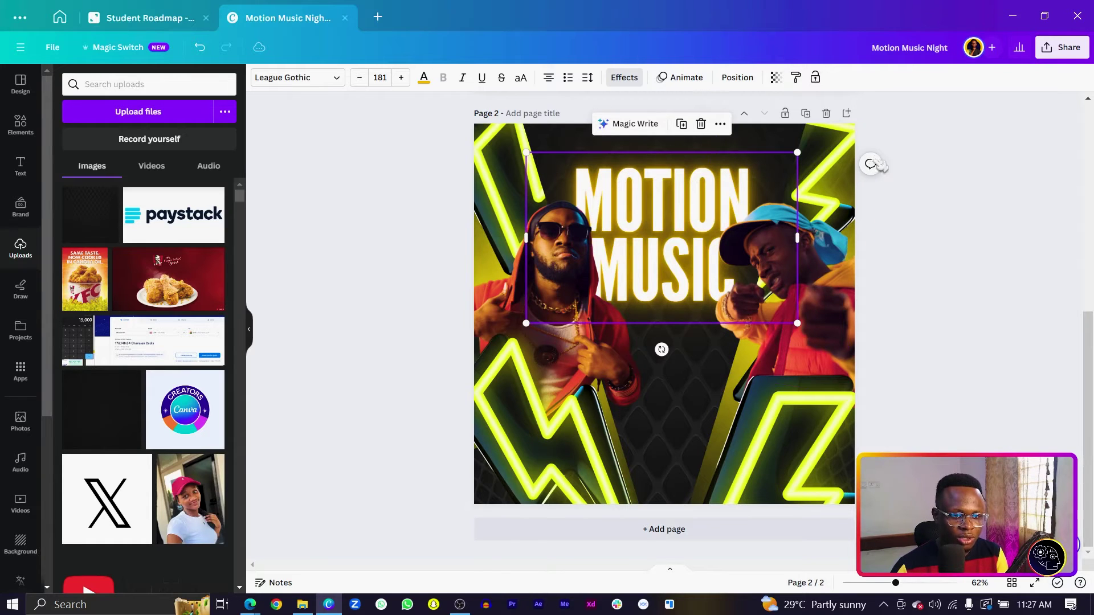
right_click(682, 188)
mouse_move(741, 327)
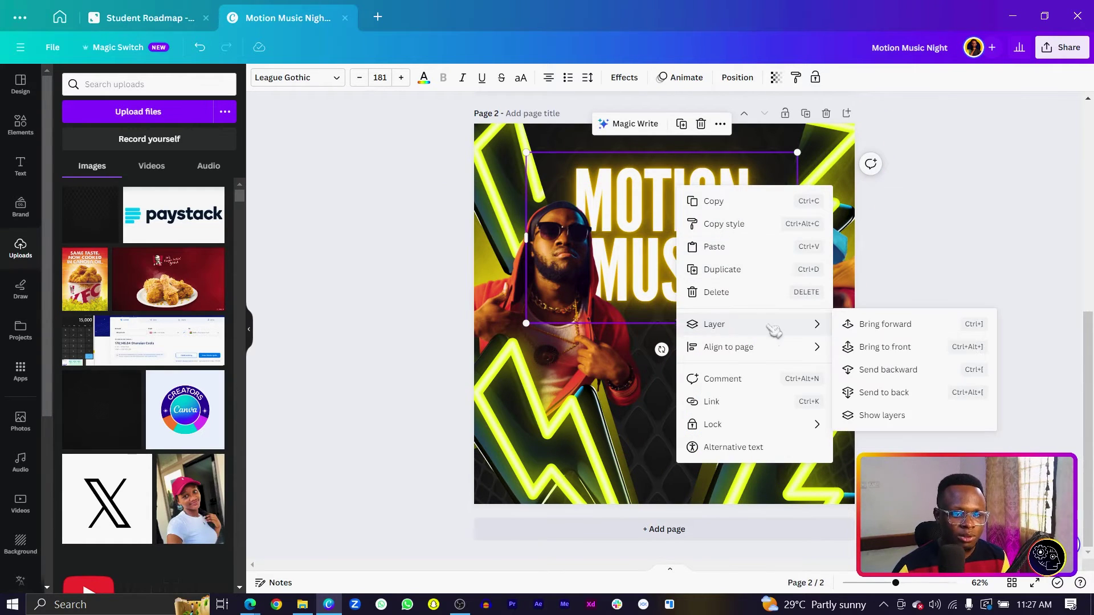
left_click(898, 415)
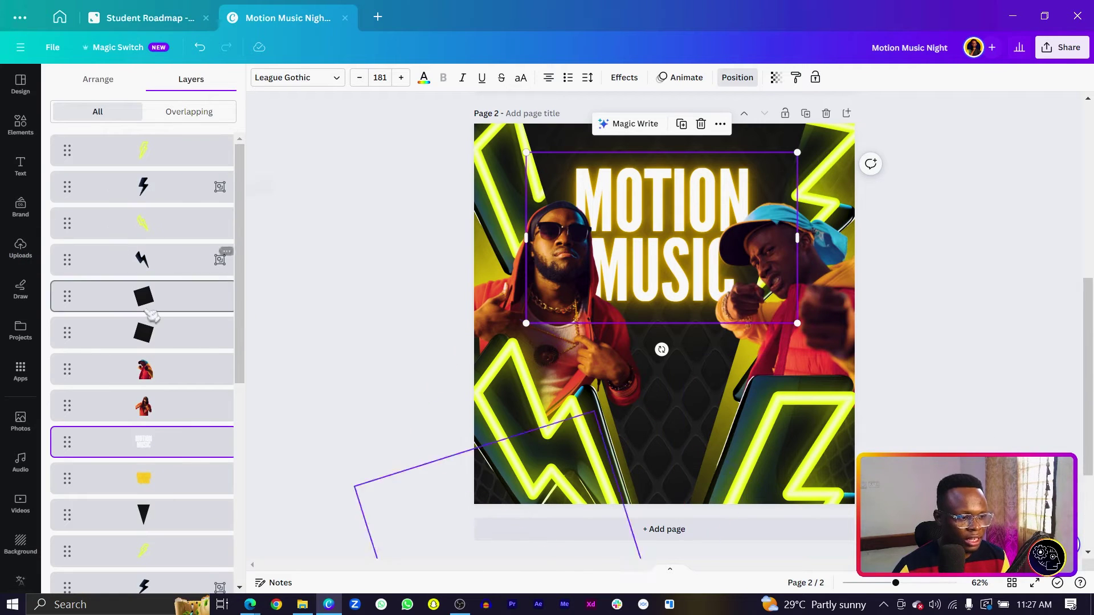
left_click(153, 484)
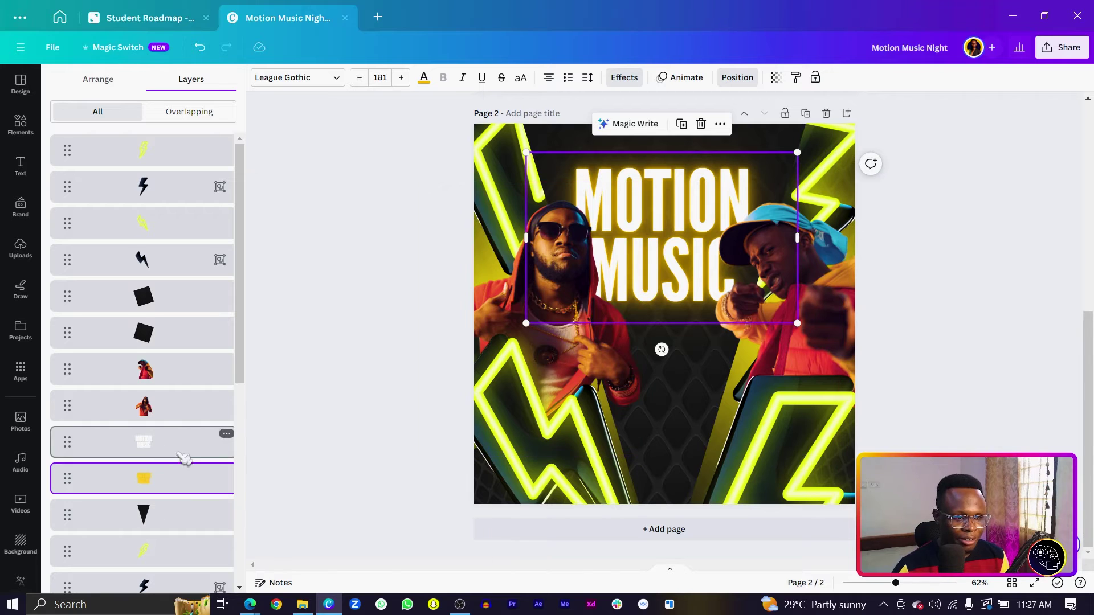
left_click(328, 392)
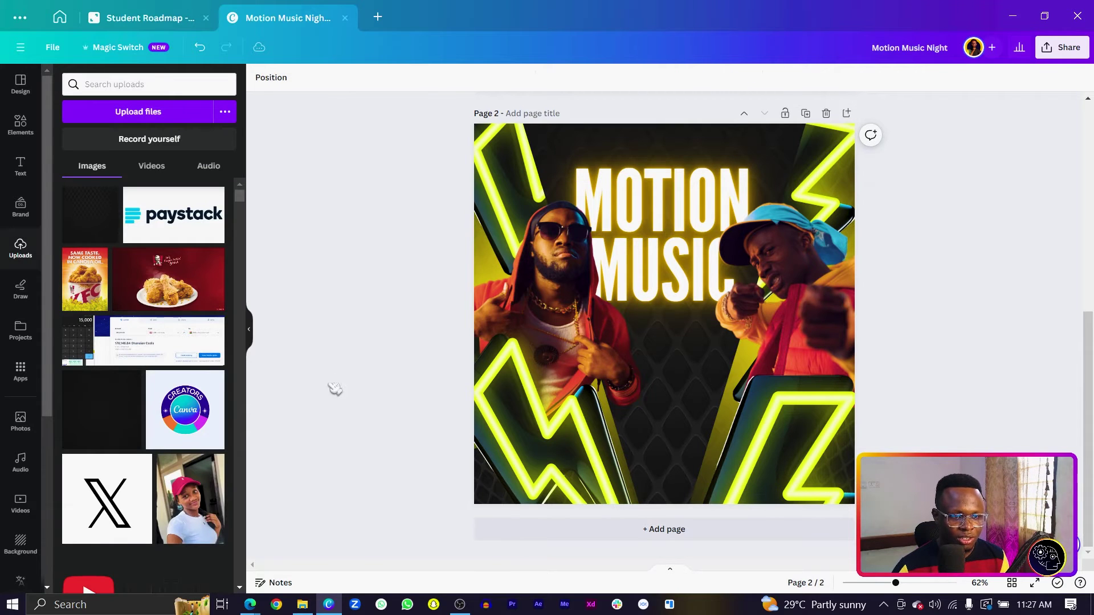
Copy the white title below the original, replace its text with HOSTED BY and shrink it to font size 55.4.
left_click(672, 196)
left_click_drag(672, 197, 672, 364)
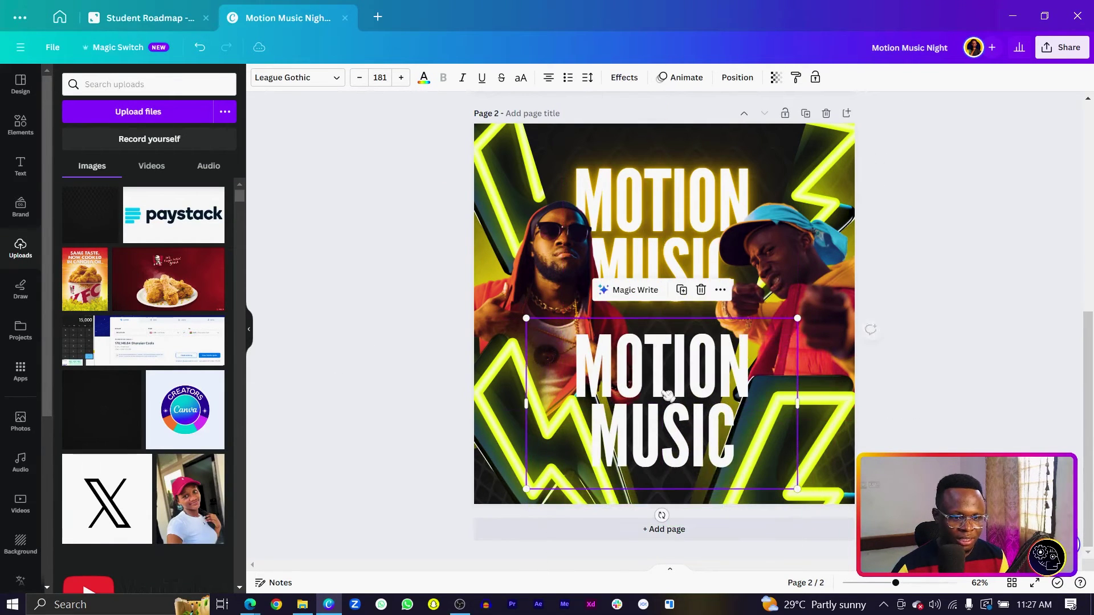
double_click(662, 394)
type("HOAST")
key("BackSpace")
key("BackSpace")
key("BackSpace")
type("S")
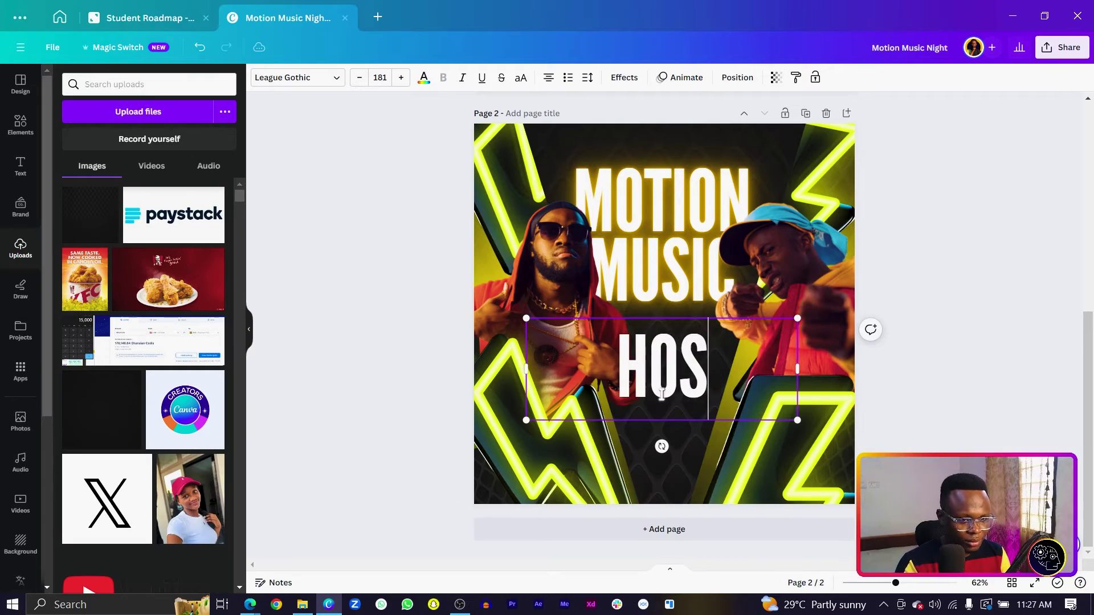
type("TED")
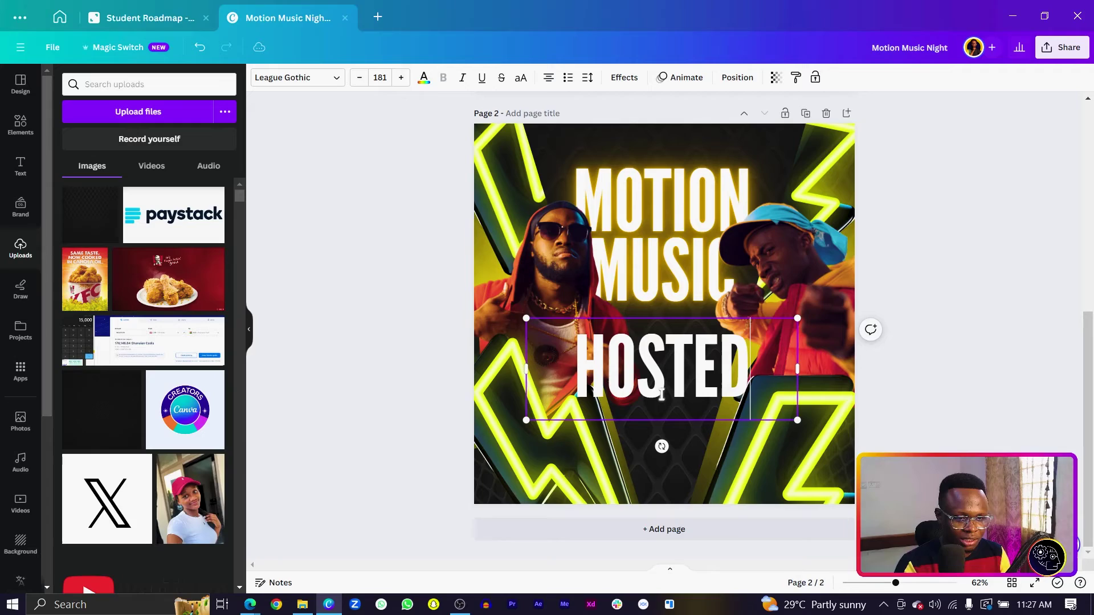
type("NY")
key("BackSpace")
key("BackSpace")
type("BY")
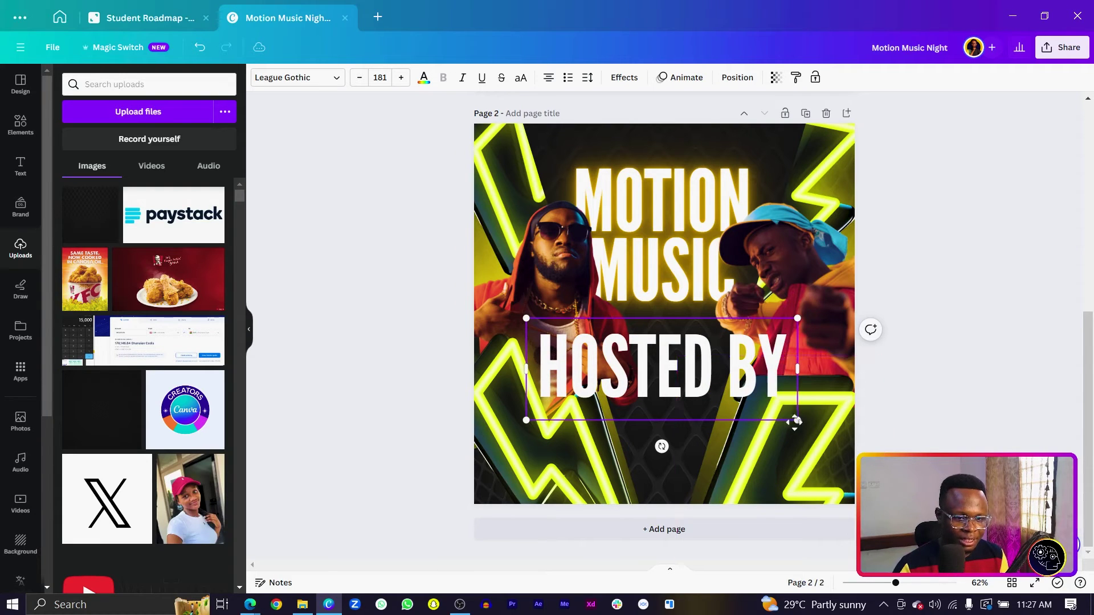
left_click_drag(800, 422, 694, 412)
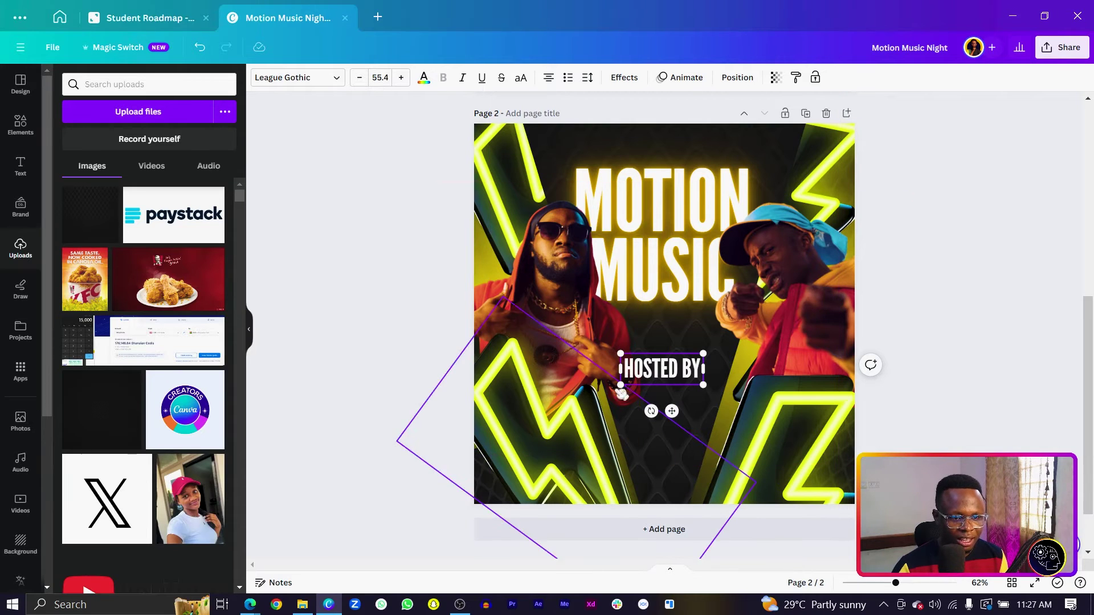
Move the hooded man's cutout up and to the left, clear of the title.
left_click(513, 444)
left_click_drag(530, 482, 554, 481)
left_click_drag(541, 311, 524, 245)
Centre HOSTED BY slightly lower on the page and give its duplicate a Neon effect in the document's yellow.
left_click_drag(673, 374, 673, 386)
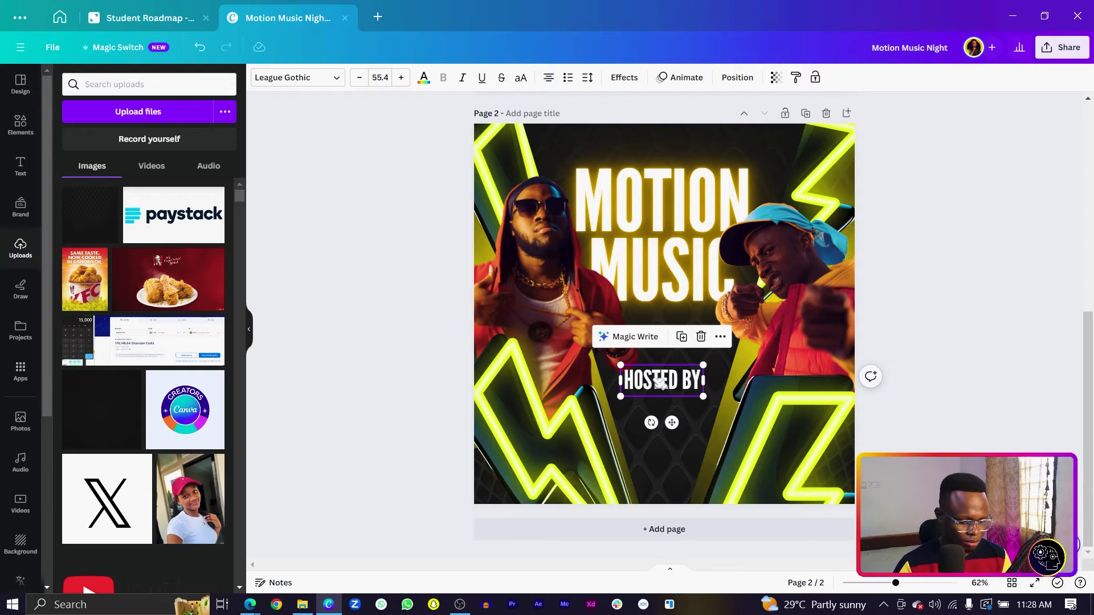
left_click_drag(660, 383, 658, 381)
left_click(633, 77)
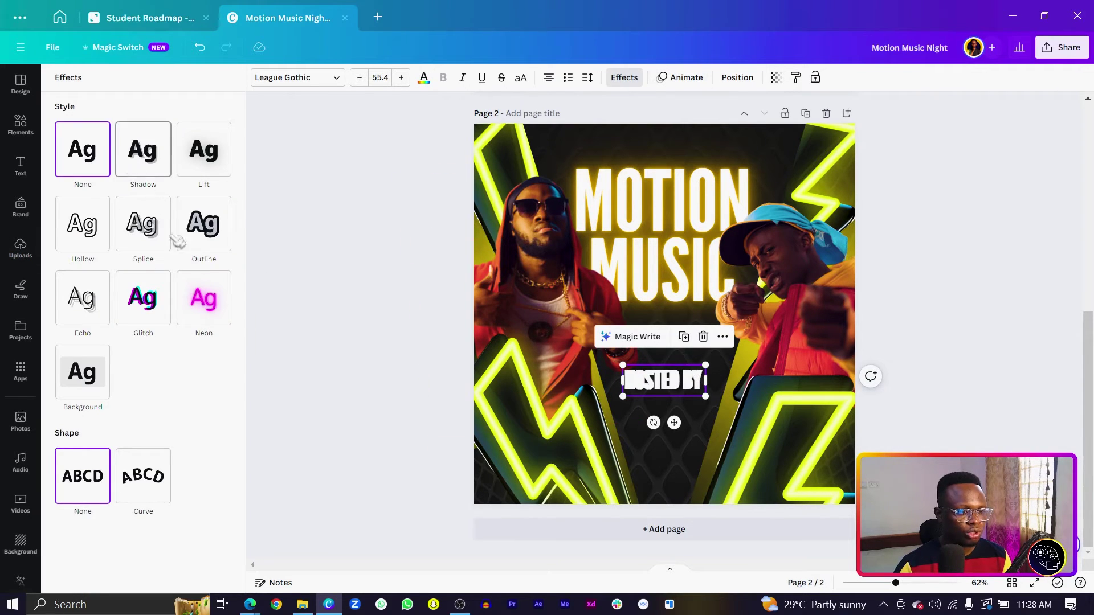
left_click(205, 305)
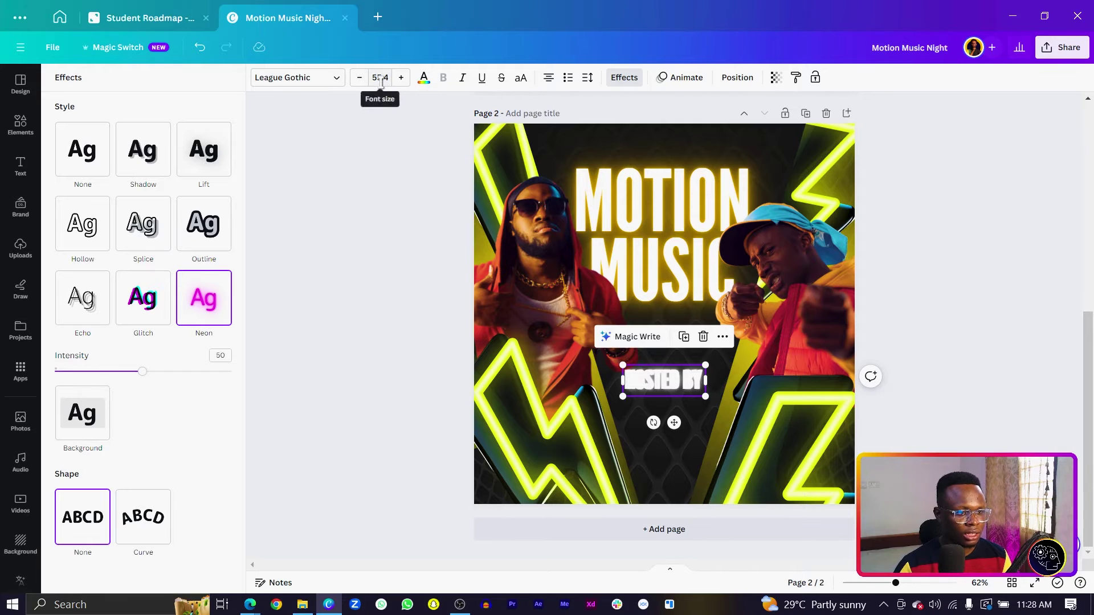
left_click(425, 80)
left_click(154, 146)
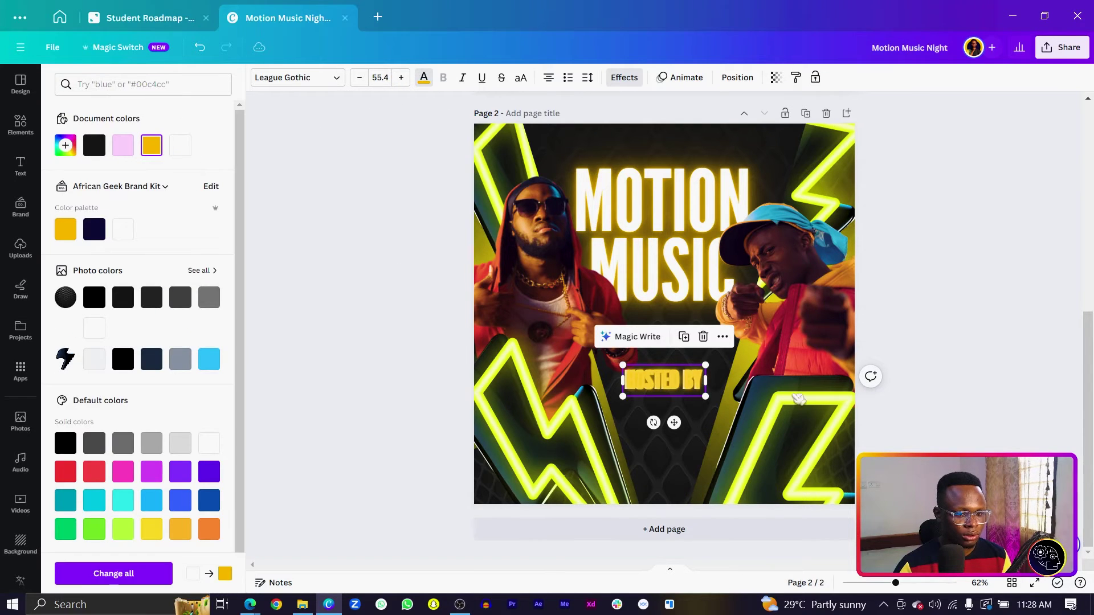
Line up the yellow neon HOSTED BY copy behind the white HOSTED BY text.
left_click_drag(675, 381, 681, 385)
left_click(1016, 408)
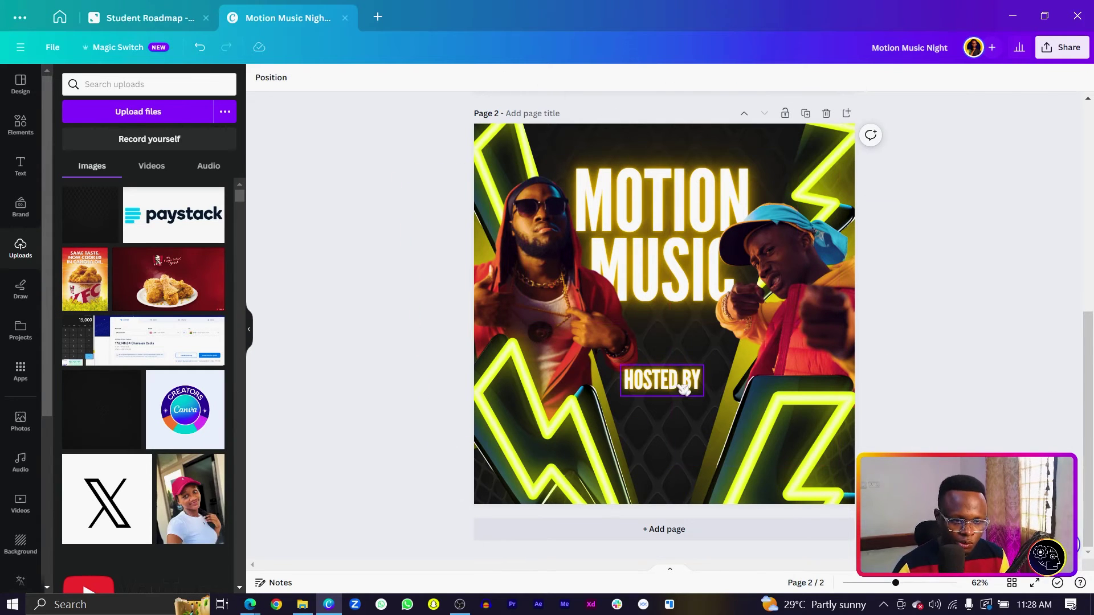
Duplicate the white MOTION MUSIC title and replace the copy's text with NIGHT.
left_click(670, 288)
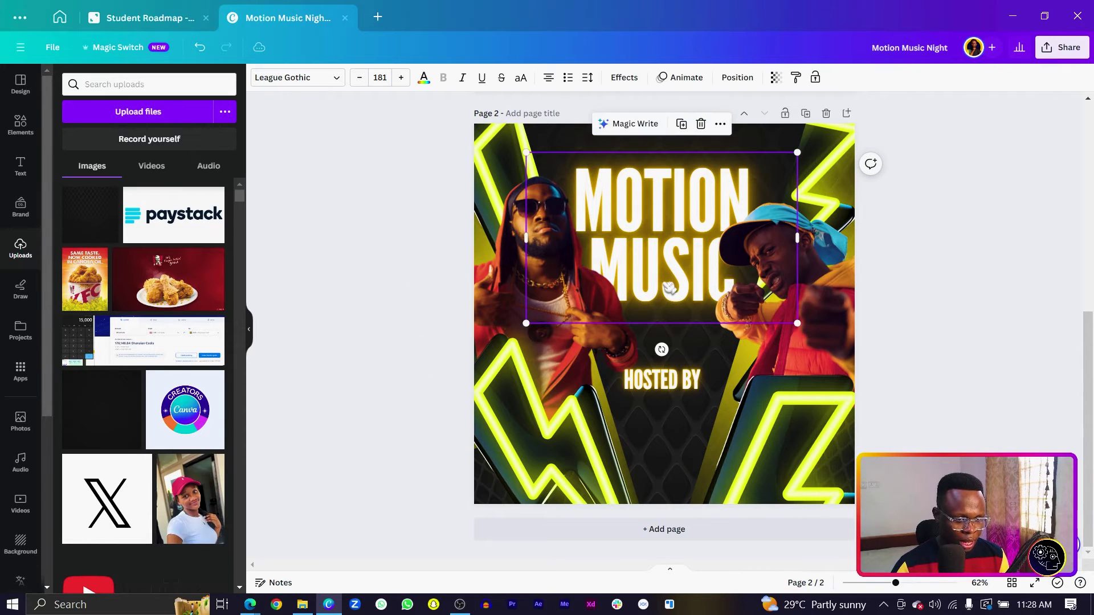
key("ctrl+d")
double_click(665, 341)
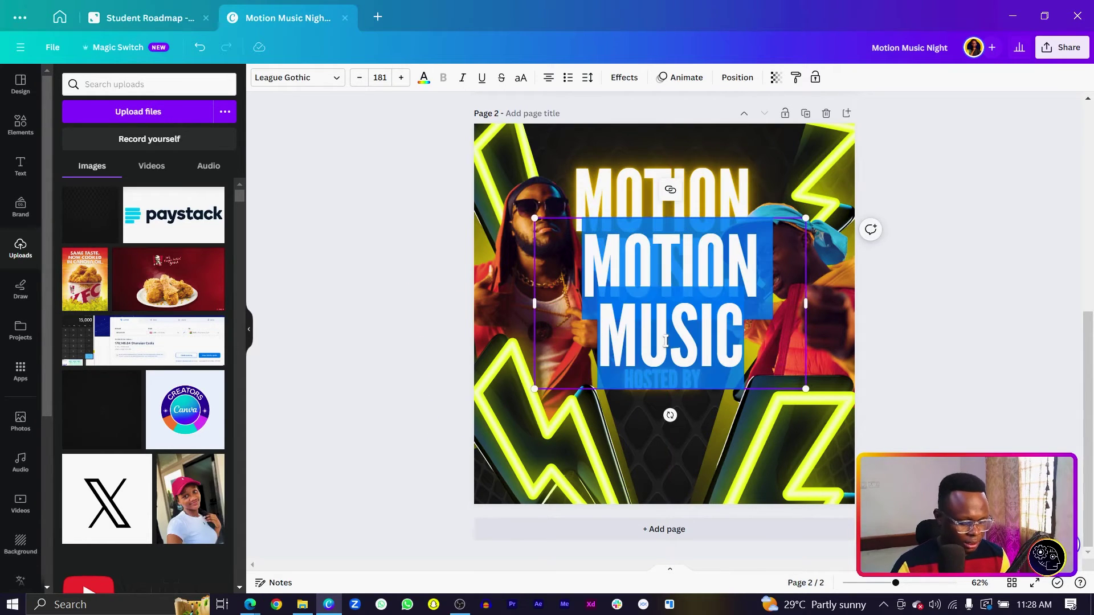
type("NIGHT")
key("ctrl+a")
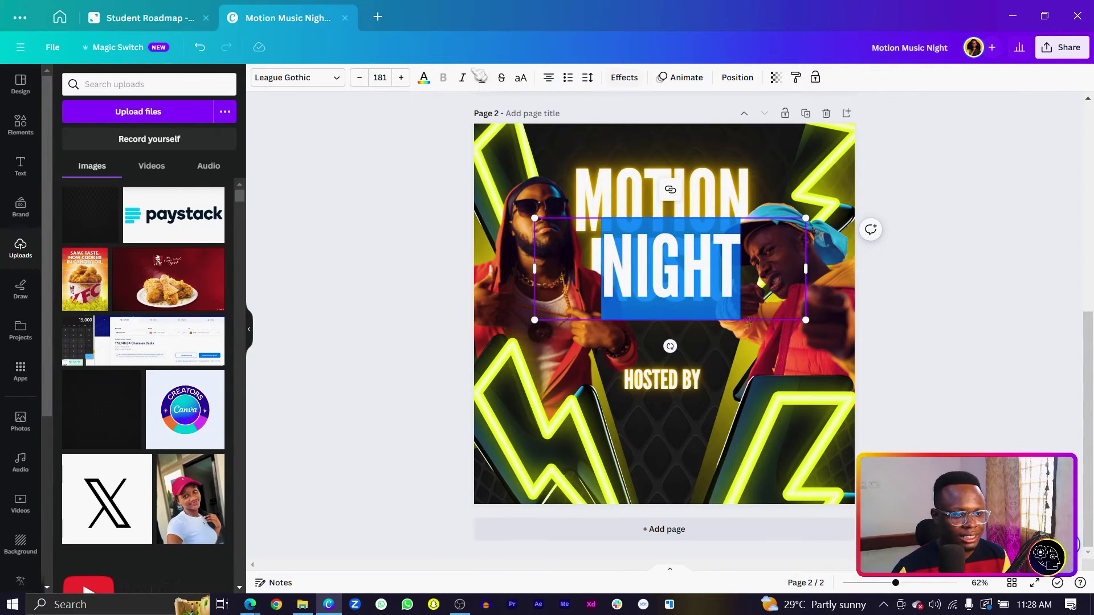
Set the NIGHT text's font to Shadow Script and rewrite it in lowercase as night.
left_click(275, 81)
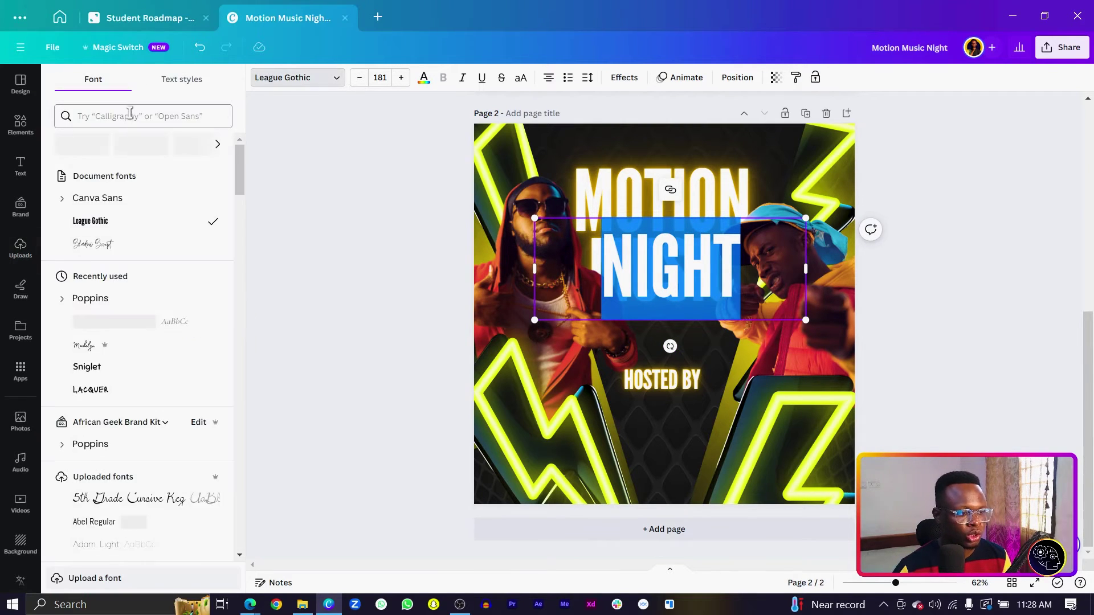
left_click(130, 250)
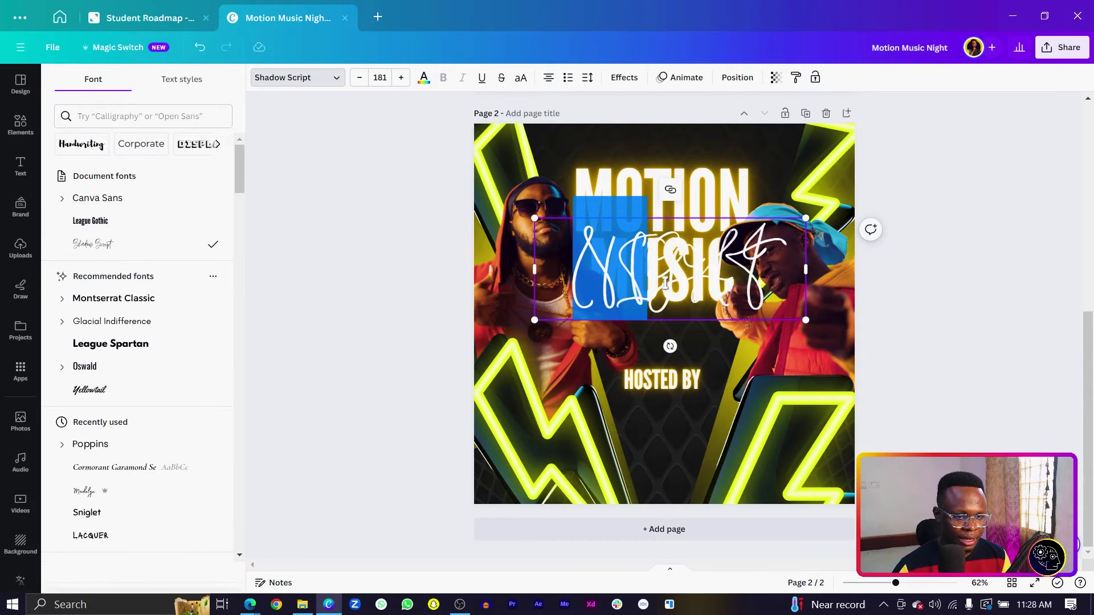
key("BackSpace")
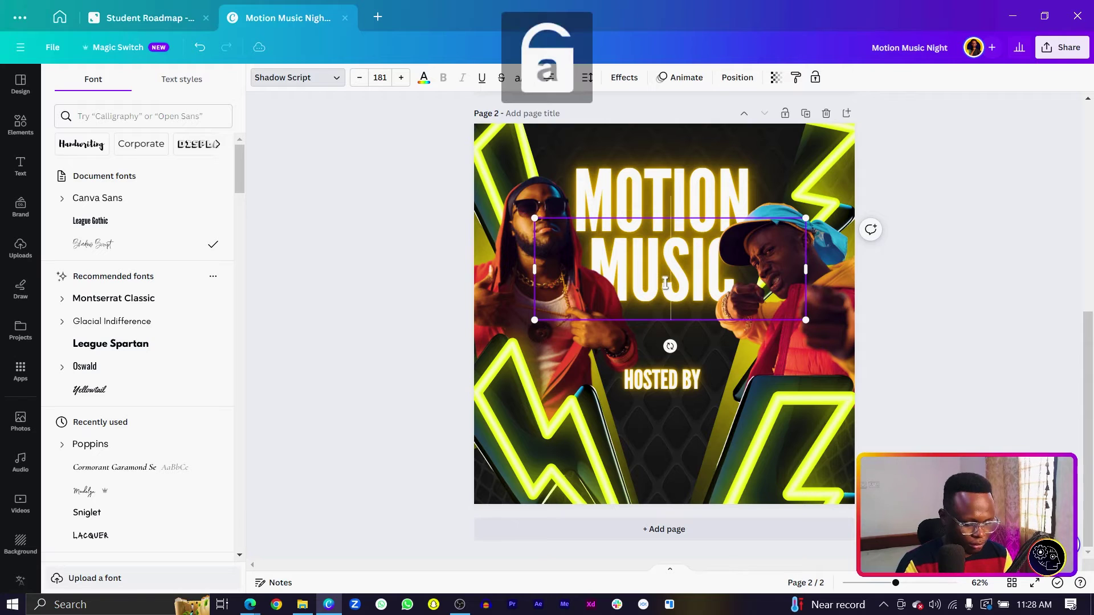
type("night")
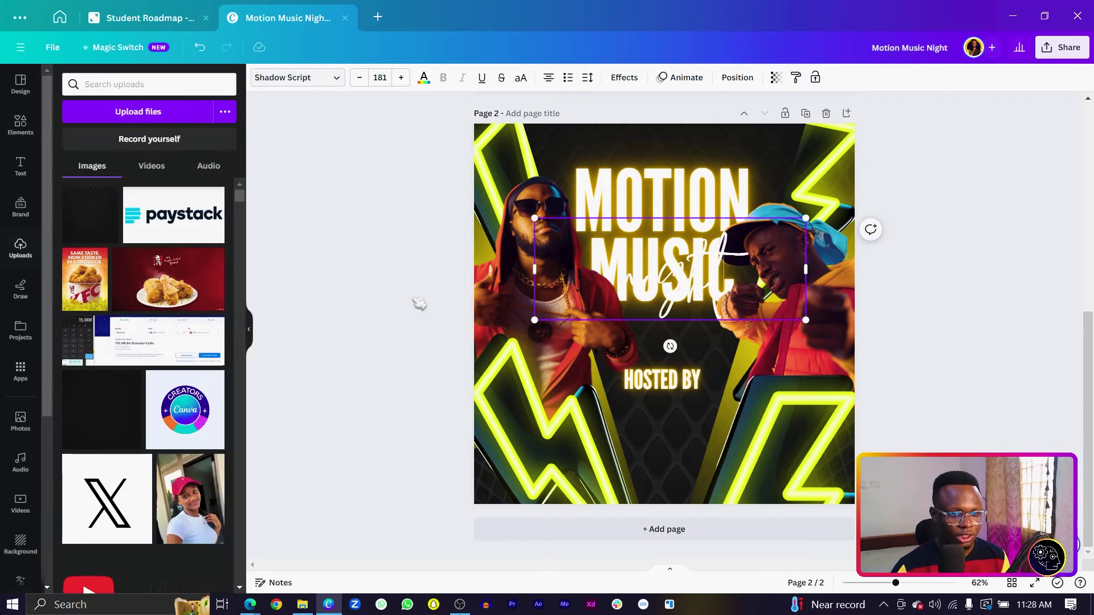
Shrink the night text to font size 123 and place it between MUSIC and HOSTED BY, using page 1 as reference.
left_click_drag(777, 318, 712, 337)
left_click_drag(627, 307, 661, 313)
scroll(656, 327, "up", 5)
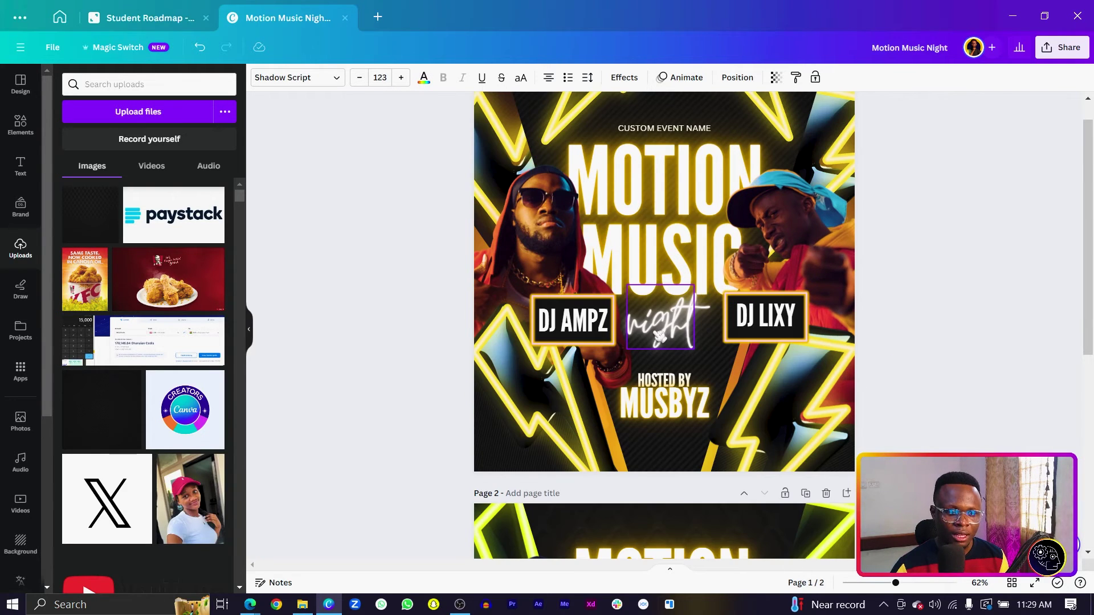
scroll(677, 333, "down", 5)
left_click_drag(683, 336, 683, 342)
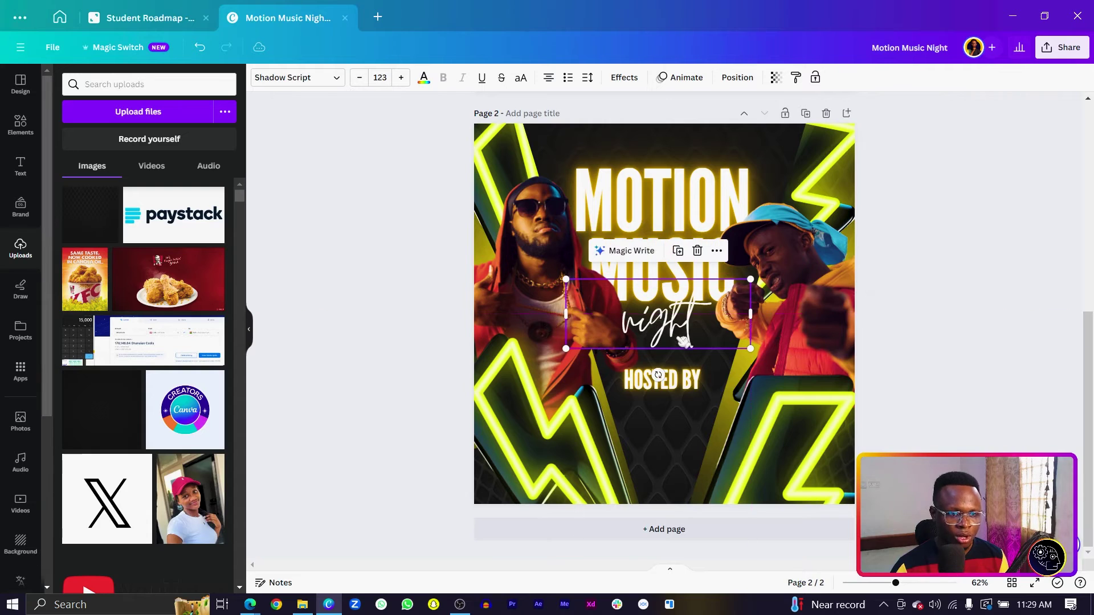
Give the night text a Neon effect and shift it slightly down, centred under MUSIC.
left_click(623, 78)
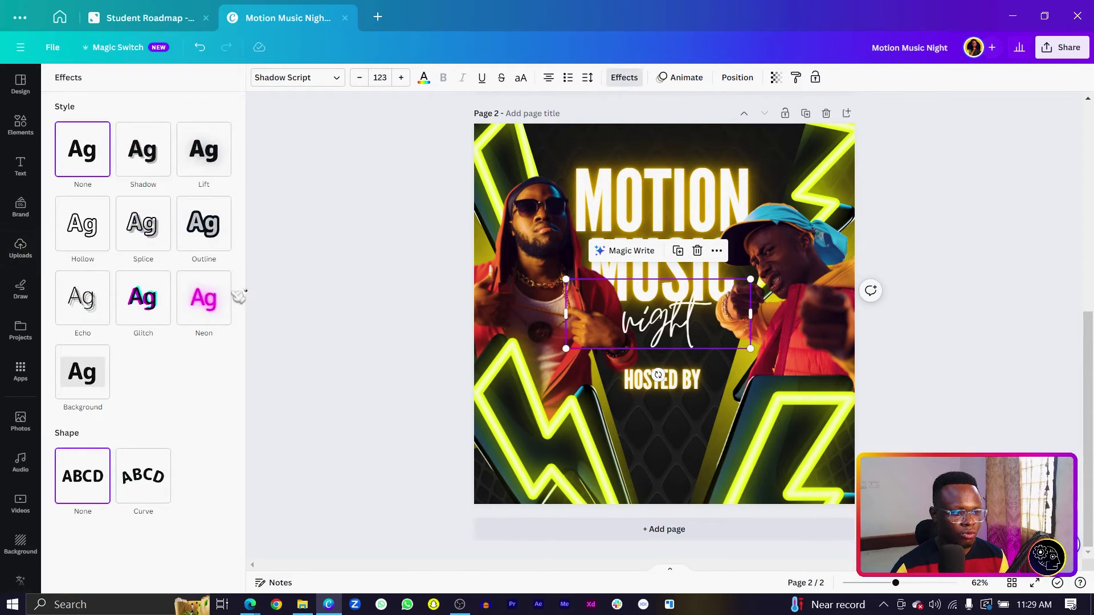
left_click(209, 311)
left_click_drag(652, 329, 639, 328)
Move HOSTED BY and its glow slightly lower, clear of the night text.
left_click(684, 394)
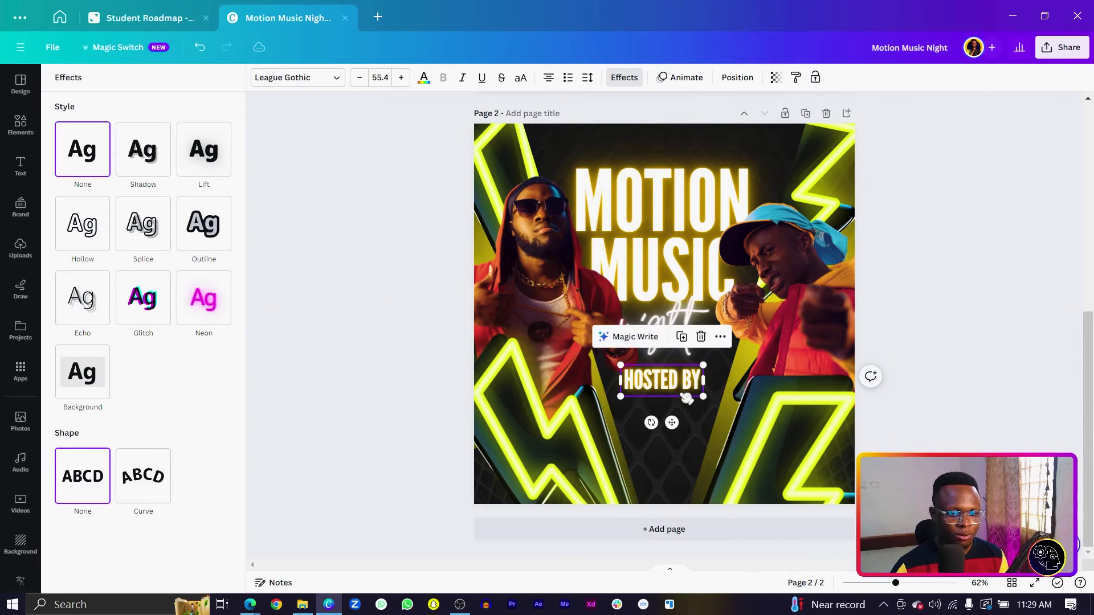
left_click_drag(671, 382, 690, 395)
left_click(666, 485)
left_click(664, 488)
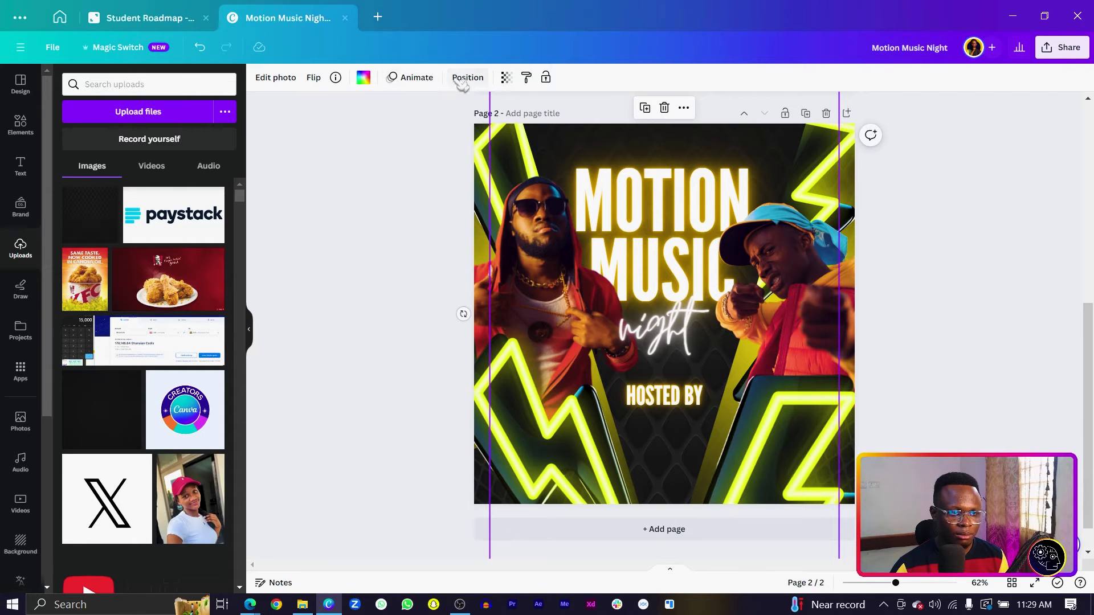
left_click(466, 78)
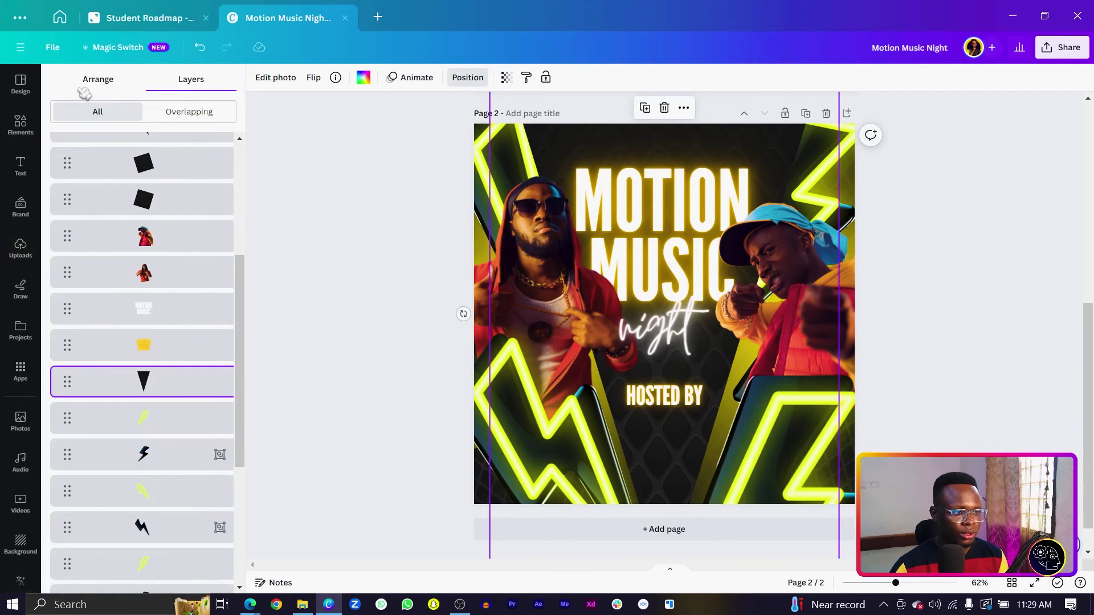
left_click(84, 90)
left_click(712, 412)
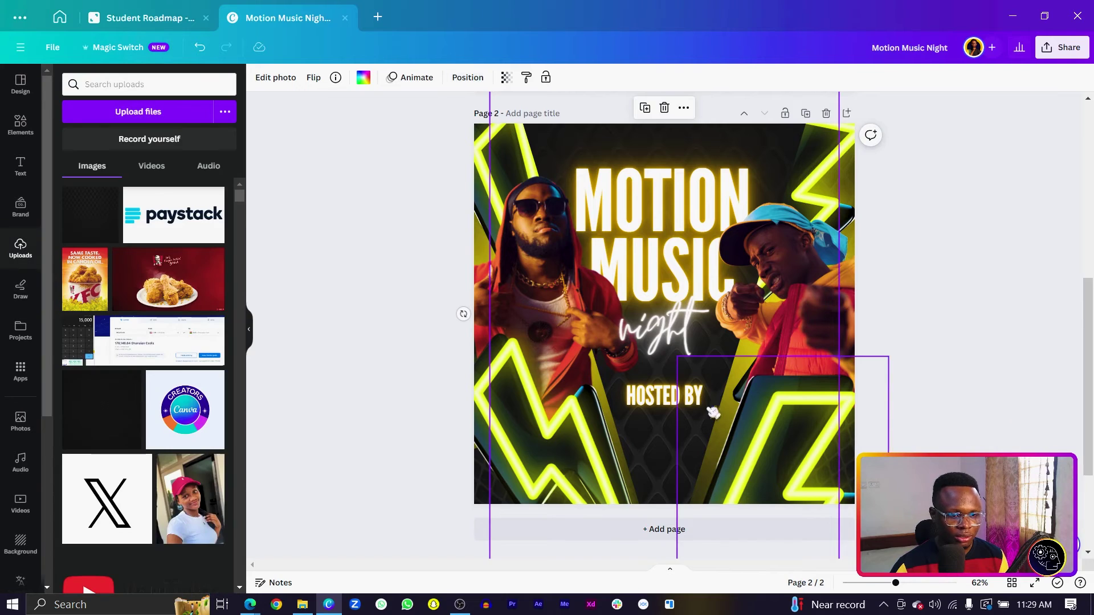
Copy the white HOSTED BY text directly below the original and replace its wording with MUSIBYZ.
left_click(664, 397)
left_click_drag(664, 399, 650, 429)
double_click(651, 429)
type("mus")
key("Caps_Lock")
type("IBYZ")
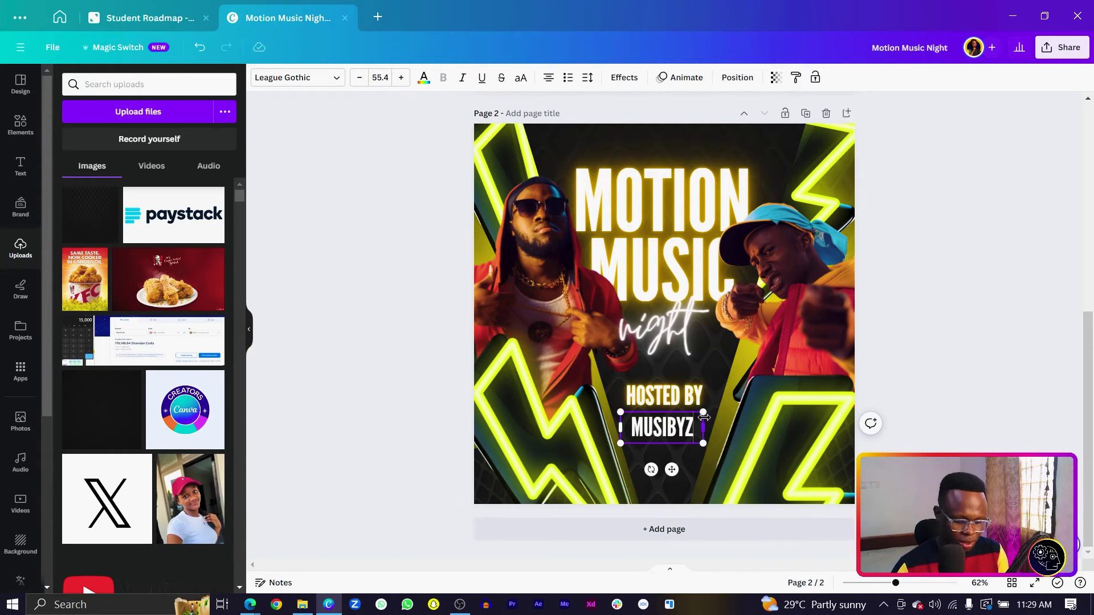
Enlarge the MUSIBYZ text to font size 73.2.
key("ctrl+plus")
key("ctrl+plus")
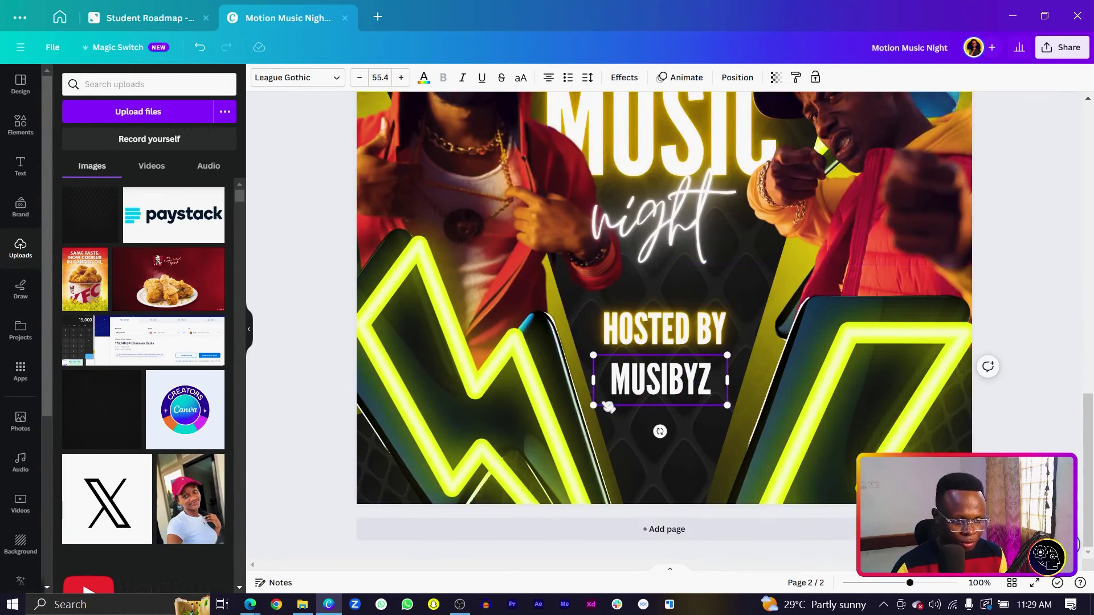
left_click_drag(593, 407, 572, 413)
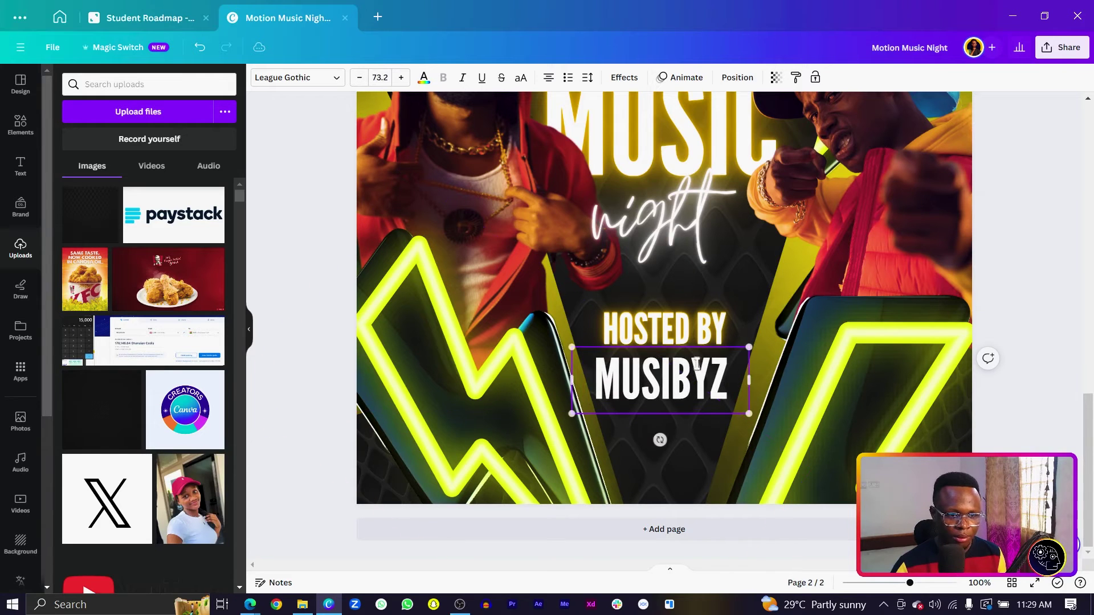
Shrink HOSTED BY together with its glow copy and move MUSIBYZ up, centred close beneath it.
left_click(723, 338)
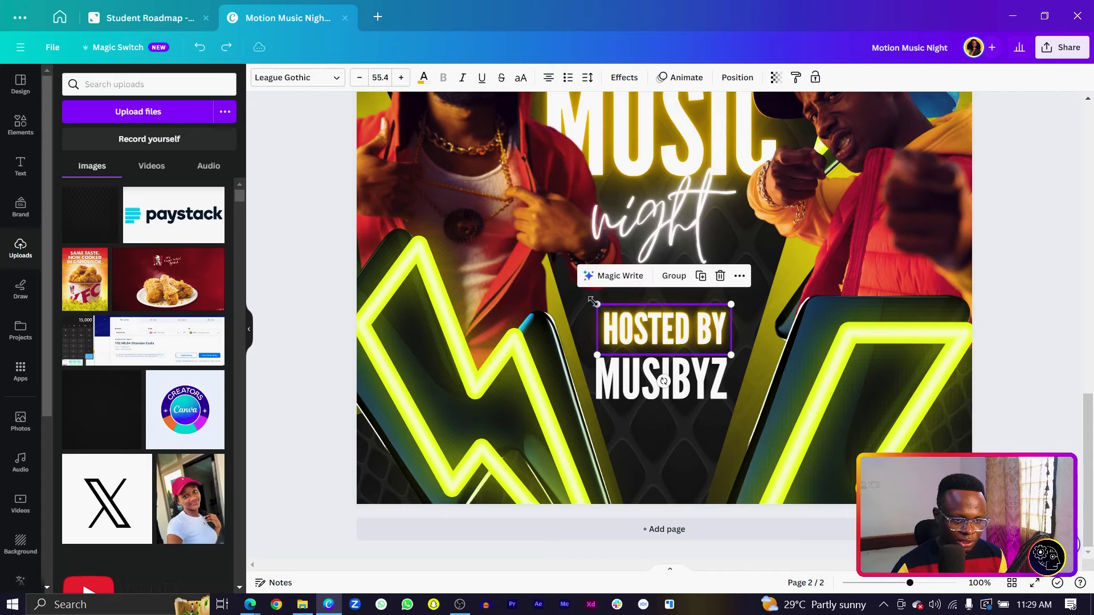
left_click_drag(597, 305, 619, 322)
left_click(661, 377)
left_click_drag(661, 378, 663, 363)
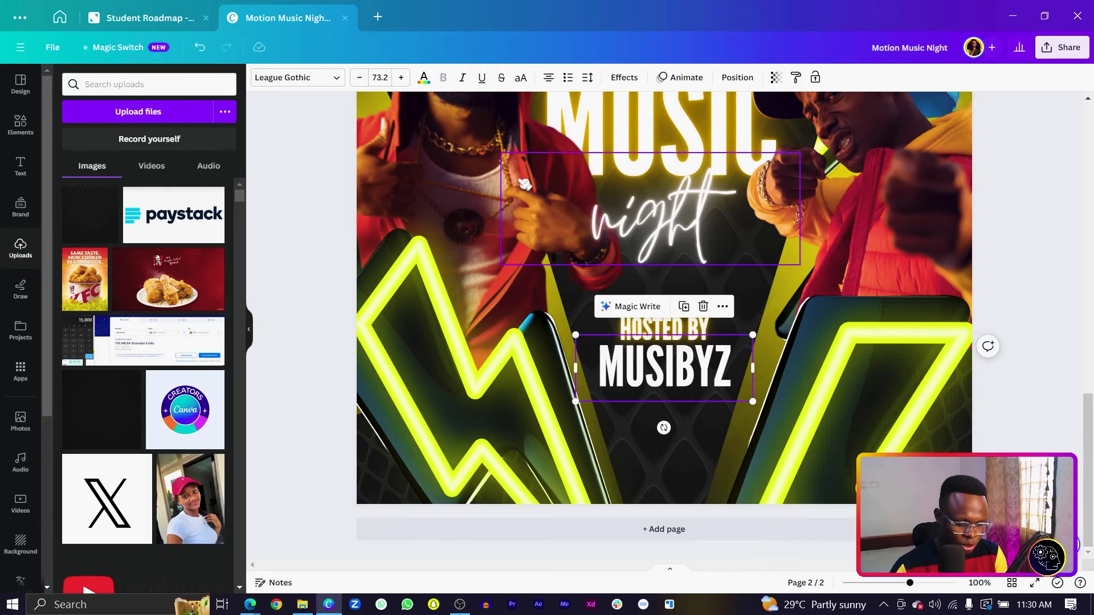
key("ctrl+alt+0")
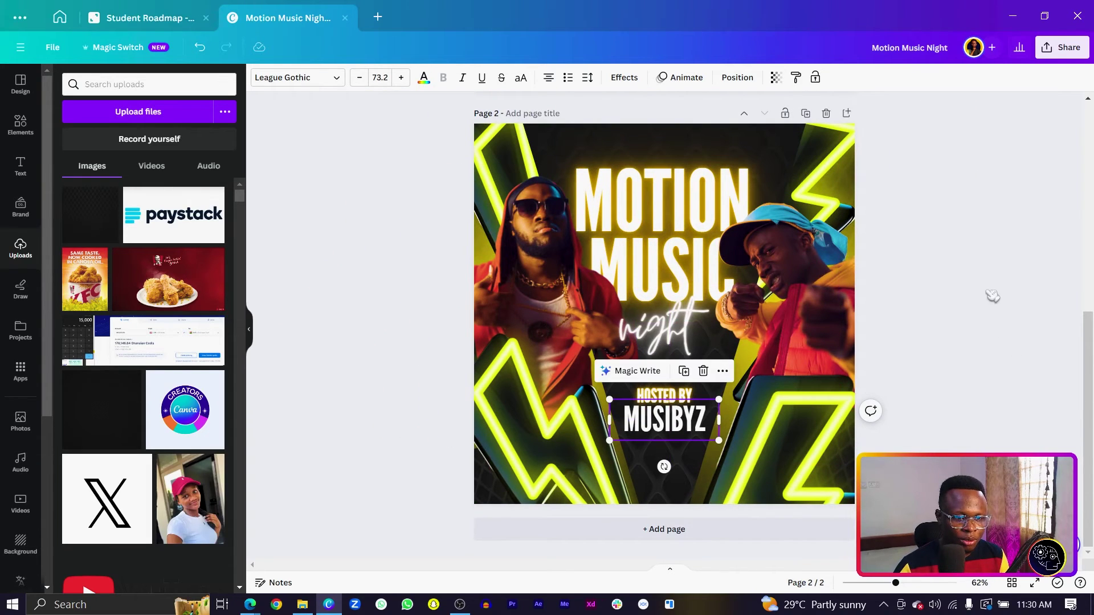
left_click(992, 296)
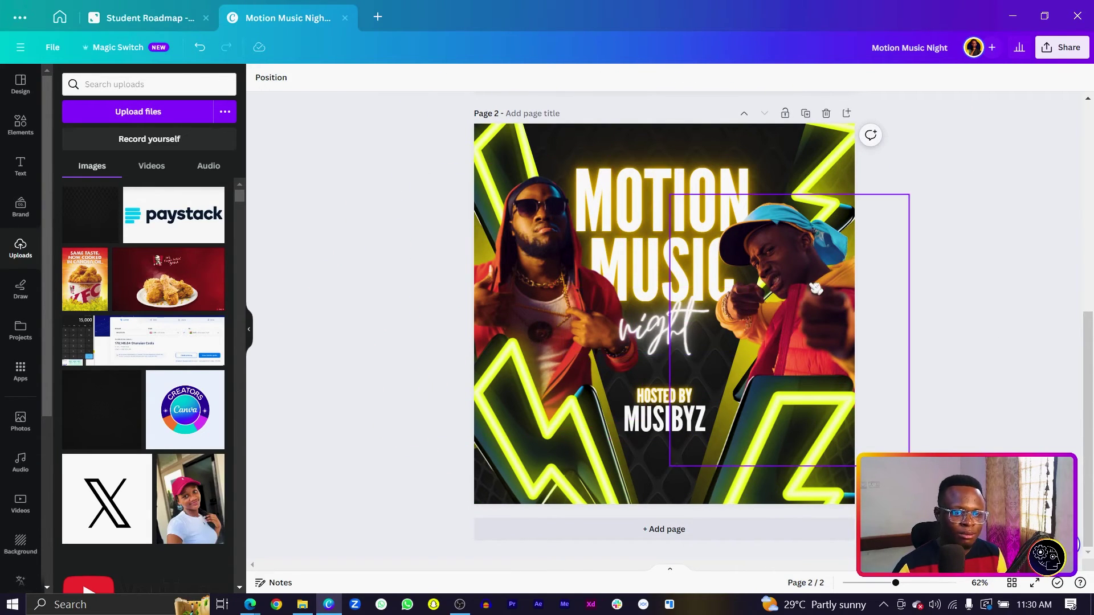
Copy the white title onto the hooded man's chest, change its text to DJ VIBEZ and shrink it to font size 62.6.
left_click(644, 221)
left_click_drag(644, 221, 561, 342)
double_click(553, 334)
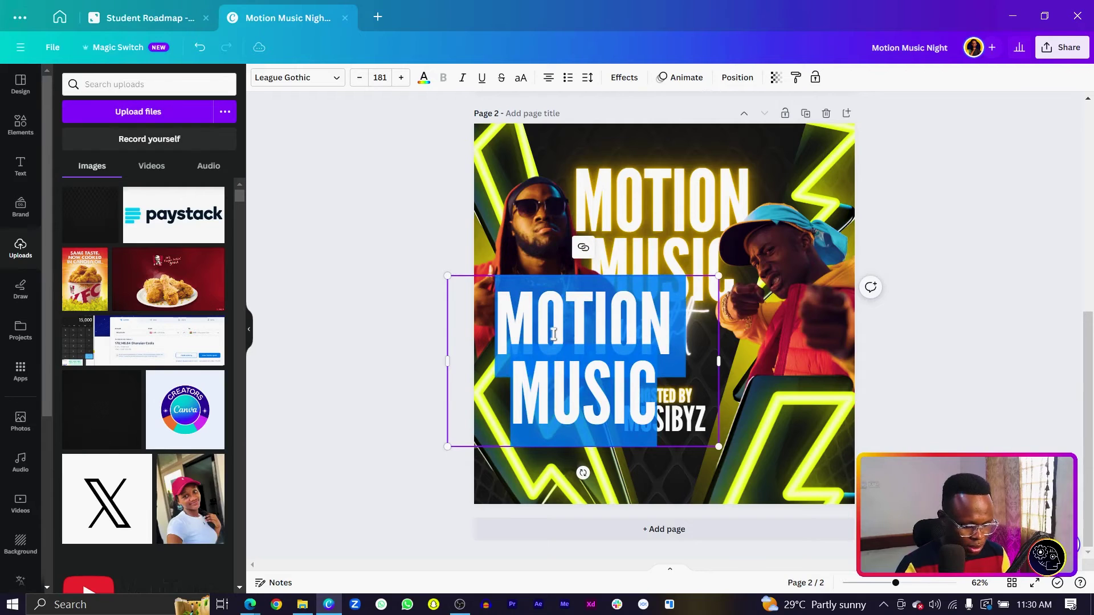
type("DJ VI")
type("B")
key("BackSpace")
type("VIBEZ")
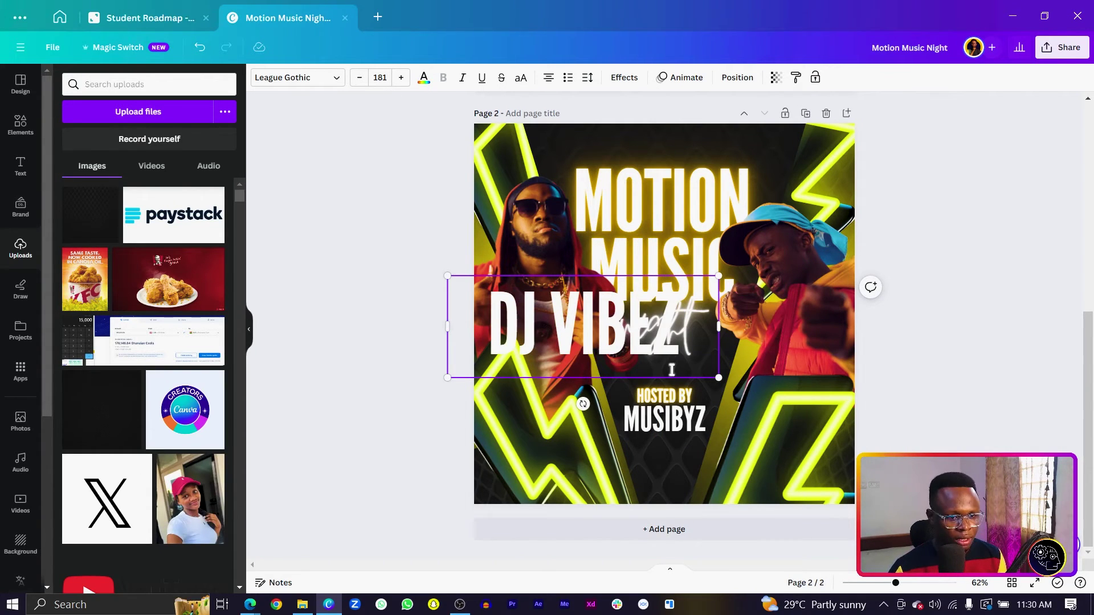
left_click_drag(719, 377, 559, 364)
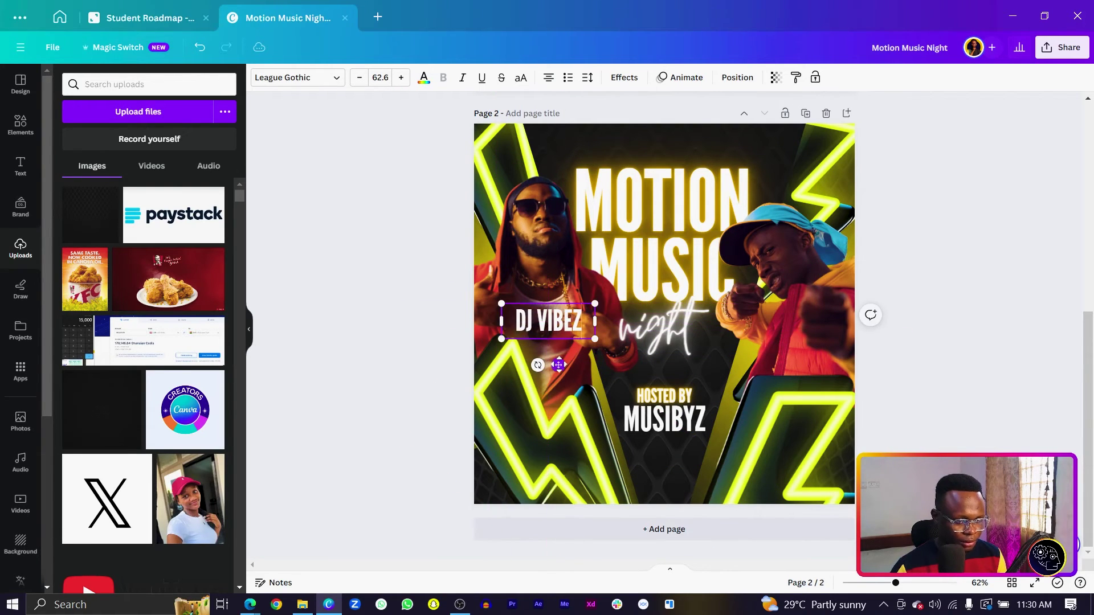
Duplicate DJ VIBEZ onto the chest of the man in the blue cap and change its text to DJ LIPZY.
key("ctrl+d")
left_click_drag(556, 327, 809, 342)
double_click(797, 339)
type("LIP")
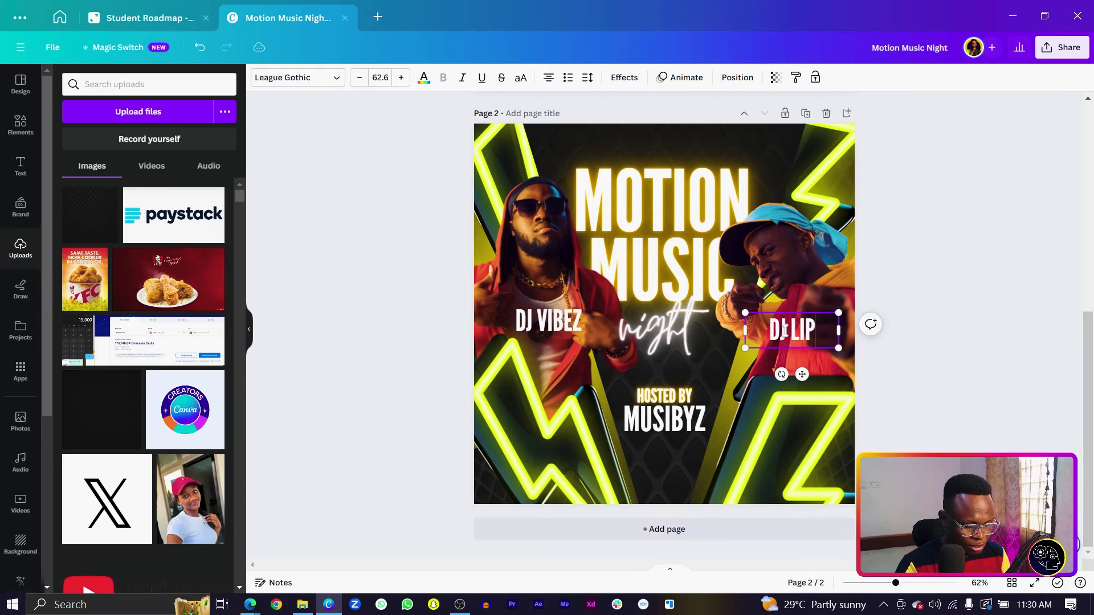
type("ZY")
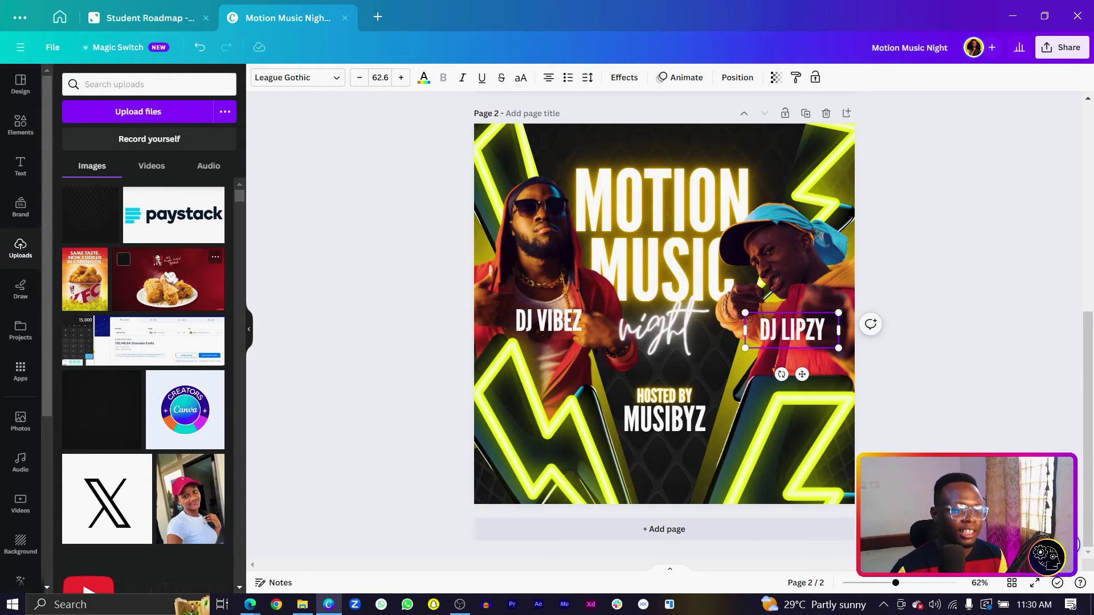
left_click(430, 291)
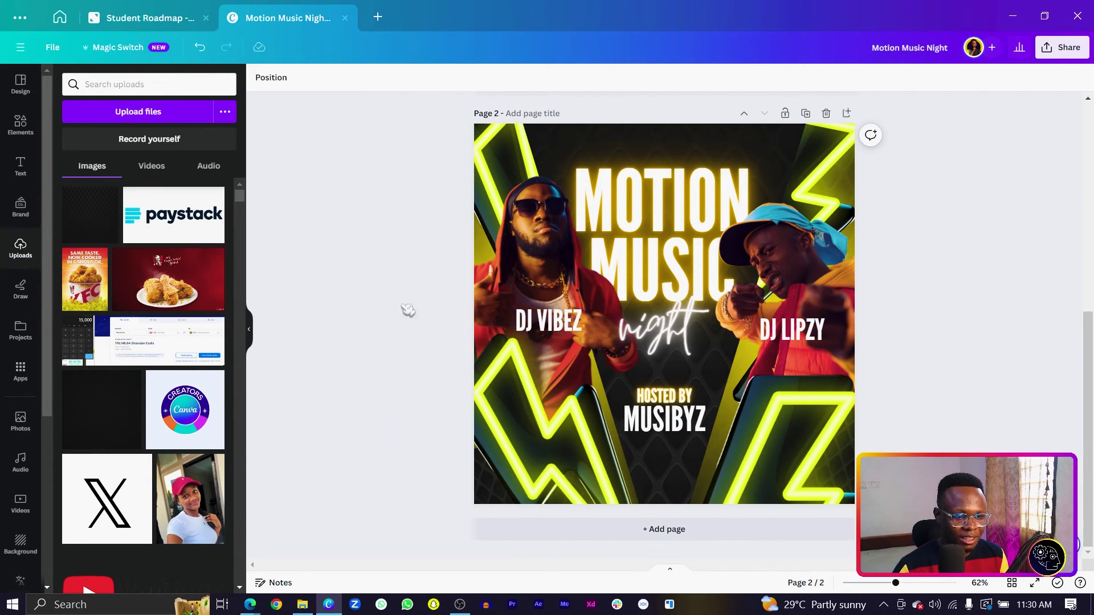
Add a rectangle behind the DJ VIBEZ text and reduce it to a label about 324 wide and 112 high.
key("r")
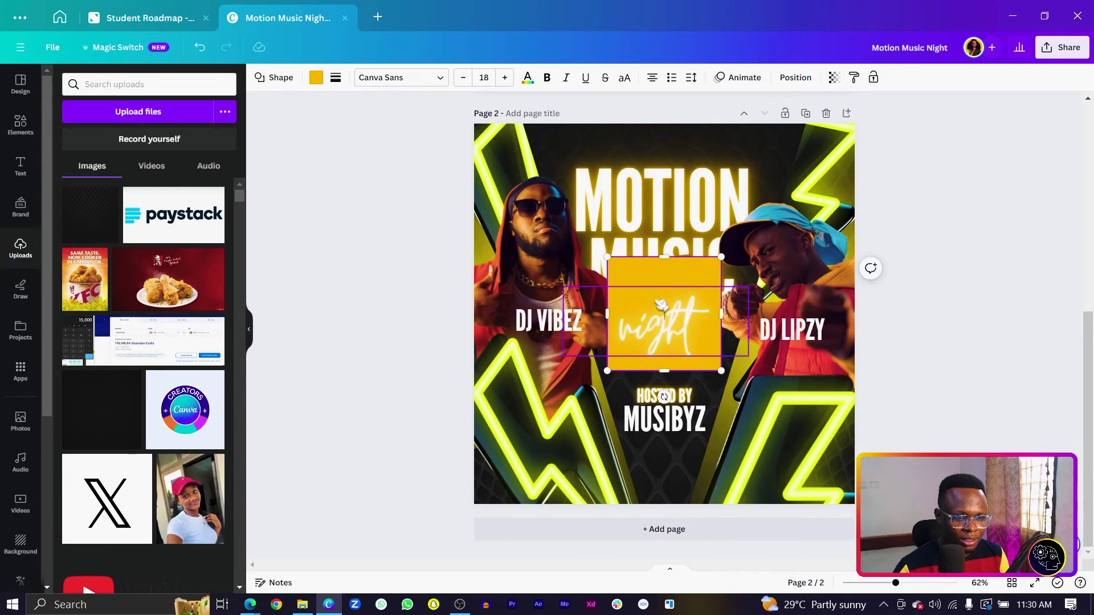
left_click_drag(651, 269, 532, 320)
left_click(536, 313)
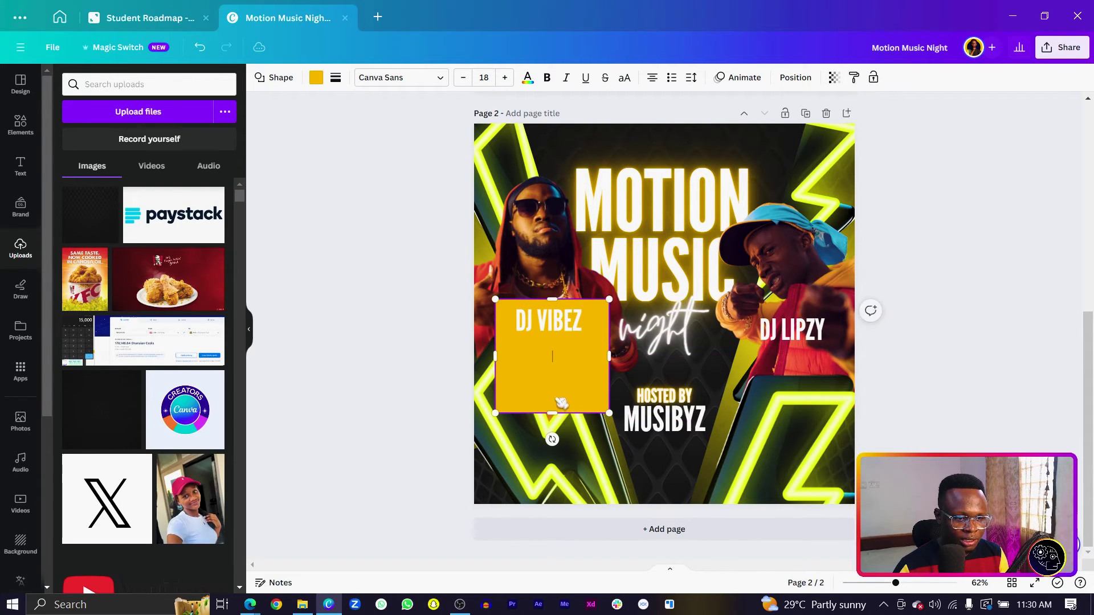
left_click_drag(549, 410, 551, 339)
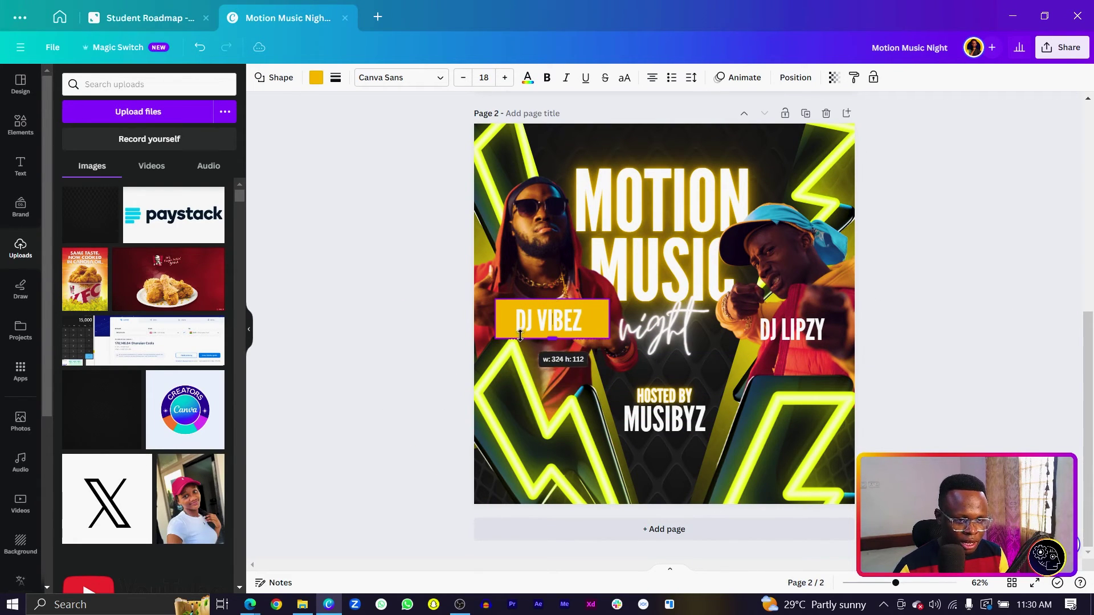
Fill the rectangle behind DJ VIBEZ with the near-black document colour.
left_click(317, 79)
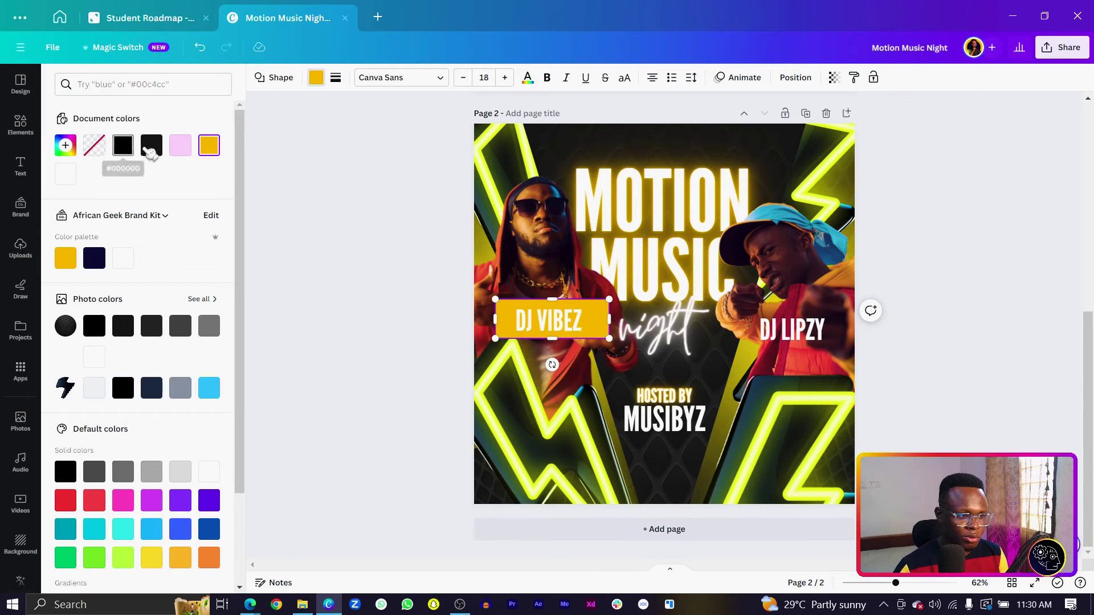
left_click(152, 146)
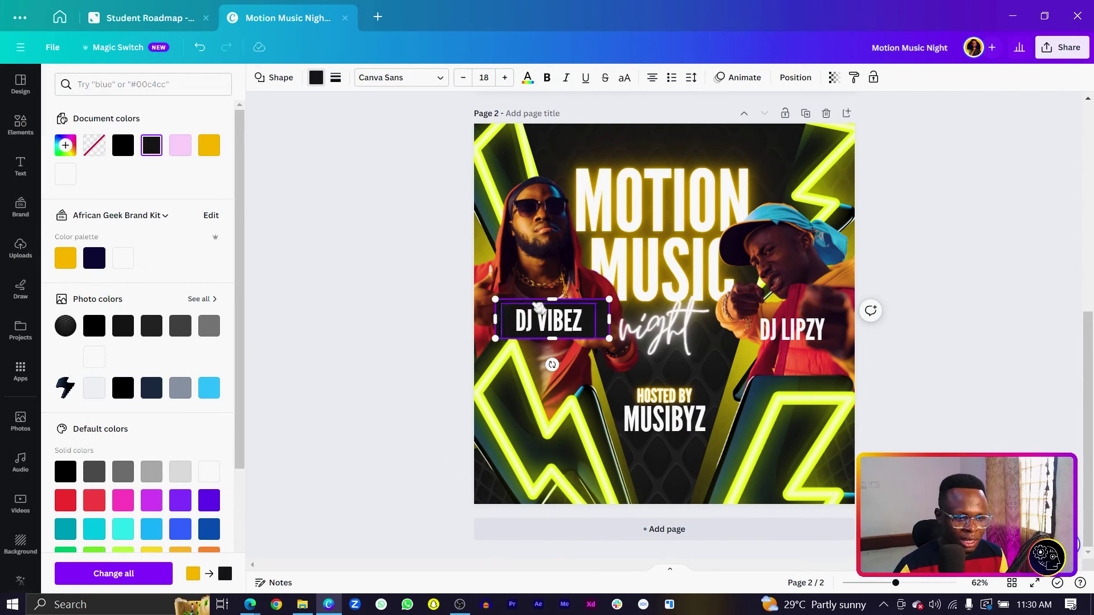
left_click(397, 314)
Shift the dark rectangle slightly down and narrow both its sides to fit closely around DJ VIBEZ.
left_click_drag(395, 325, 552, 325)
left_click(560, 306)
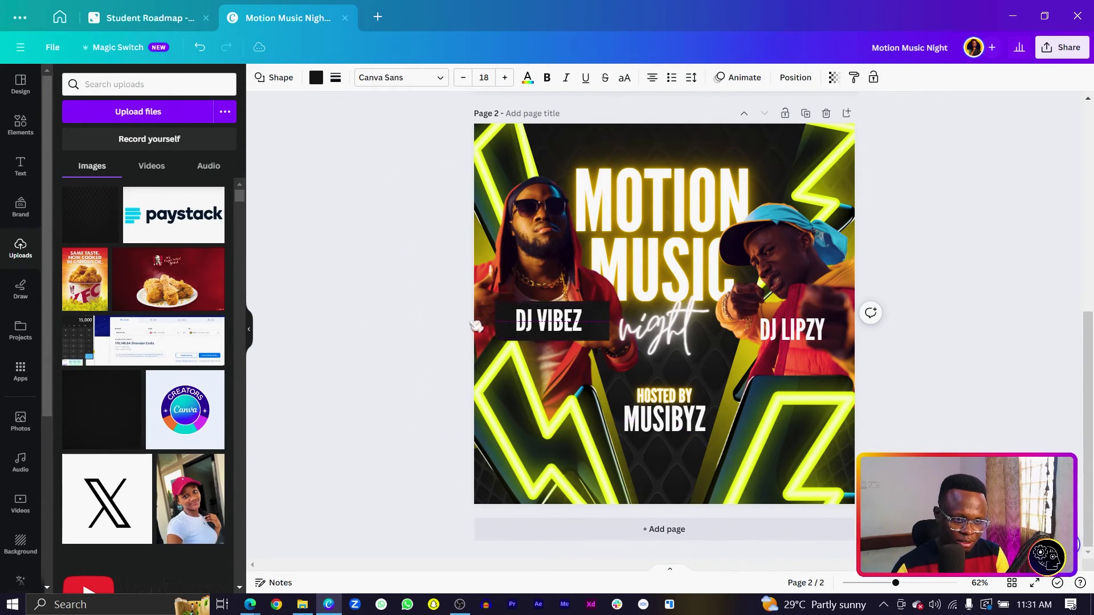
left_click_drag(493, 322, 507, 322)
left_click_drag(609, 322, 593, 324)
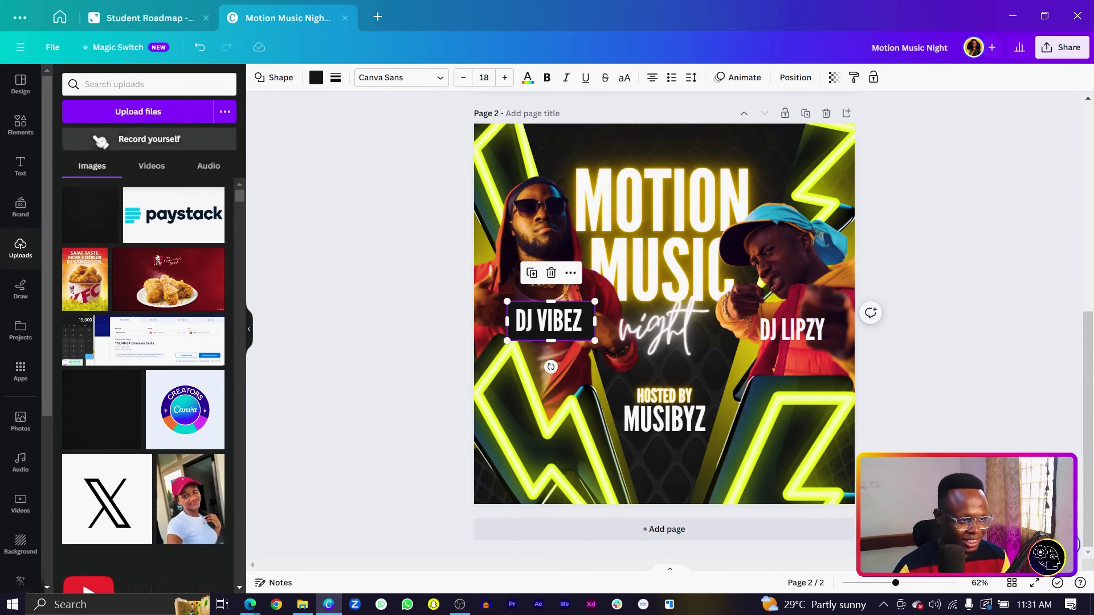
Search the elements for NEON and narrow the results to graphics.
left_click(20, 122)
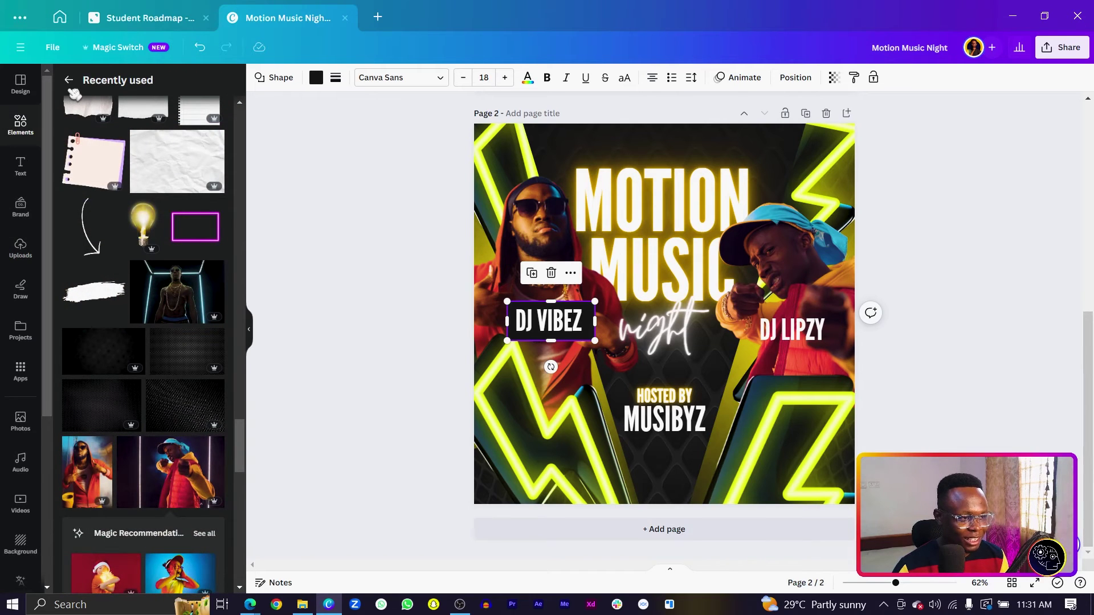
left_click(70, 80)
left_click(153, 91)
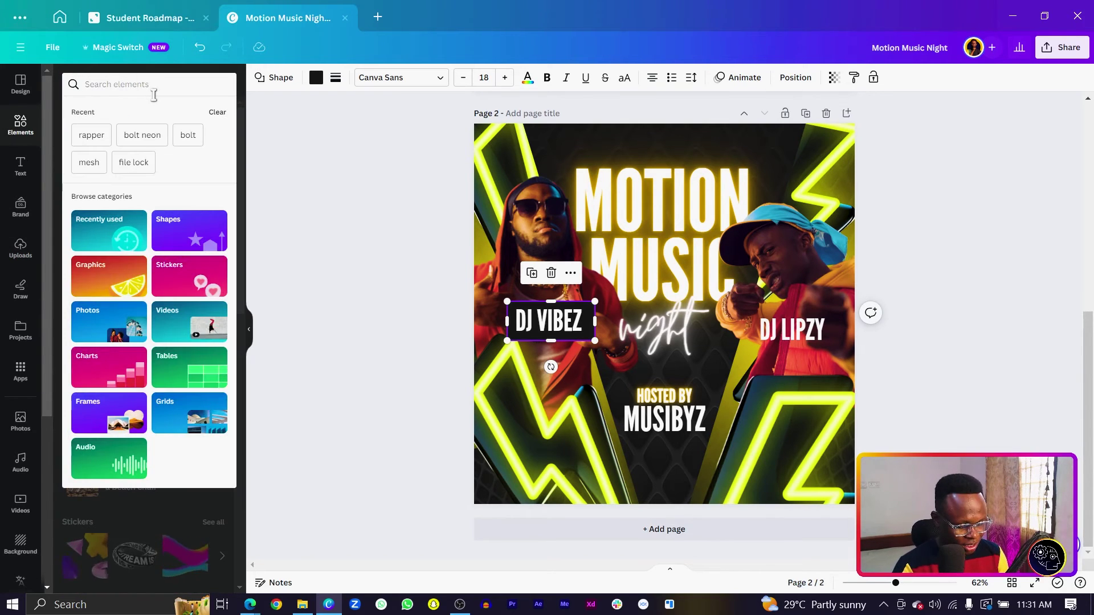
type("NEON")
key("Return")
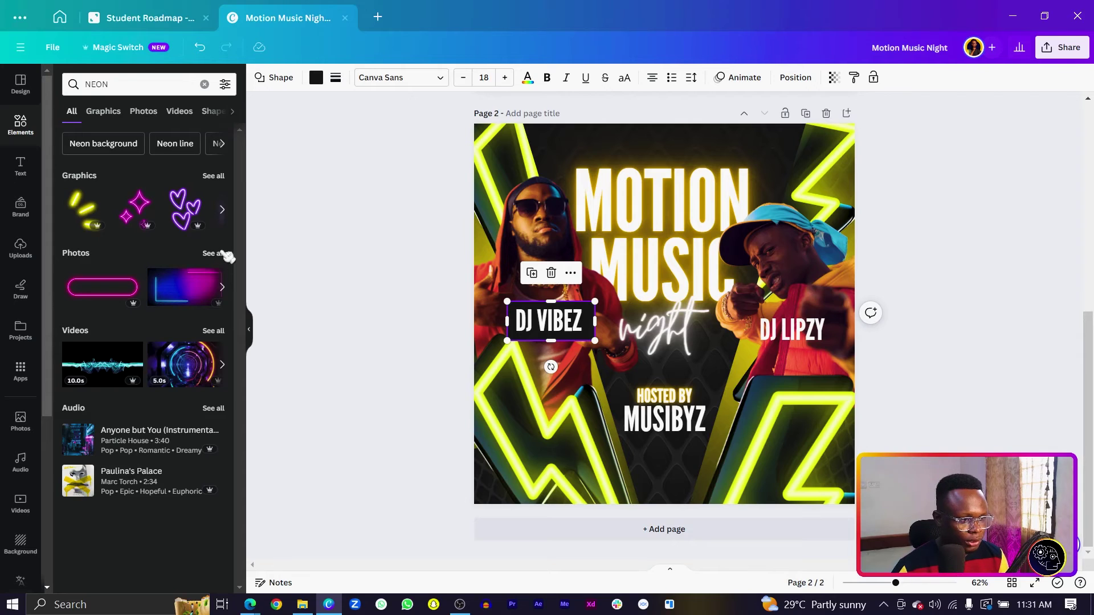
left_click(222, 253)
left_click(103, 112)
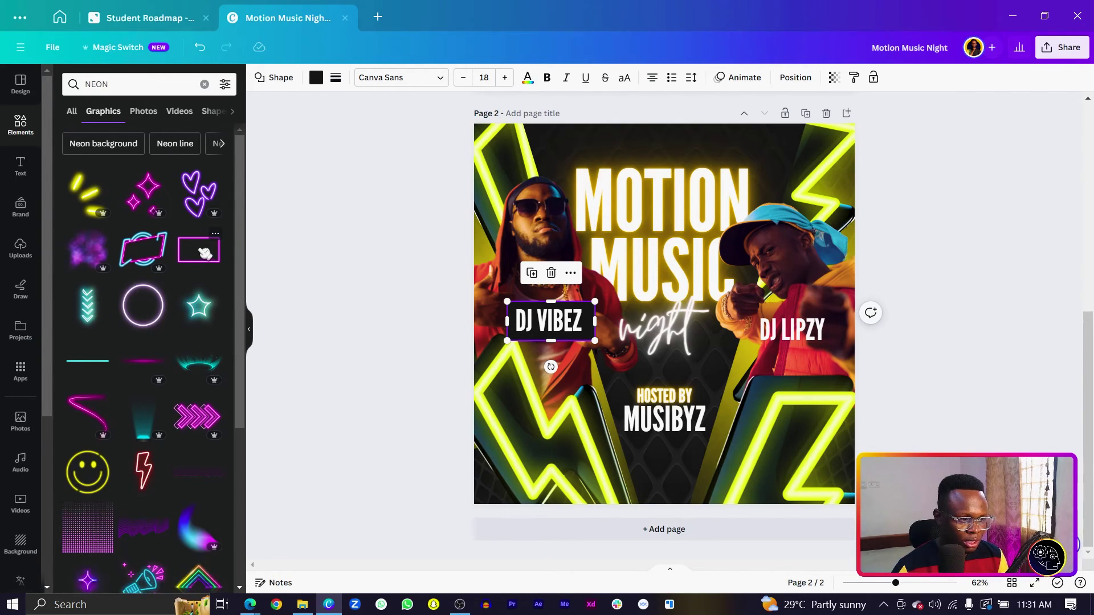
Add the pink neon rectangle frame from the NEON graphics over the DJ VIBEZ label.
left_click(205, 253)
left_click_drag(651, 340, 545, 350)
key("ctrl+plus")
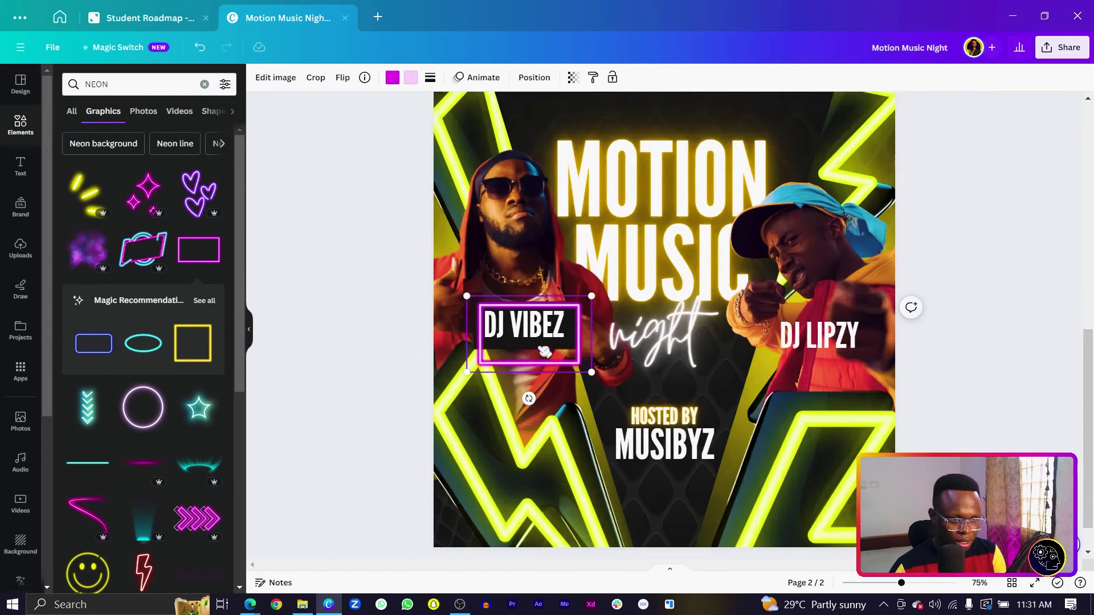
key("ctrl+plus")
key("ctrl+plus")
left_click_drag(390, 402, 390, 406)
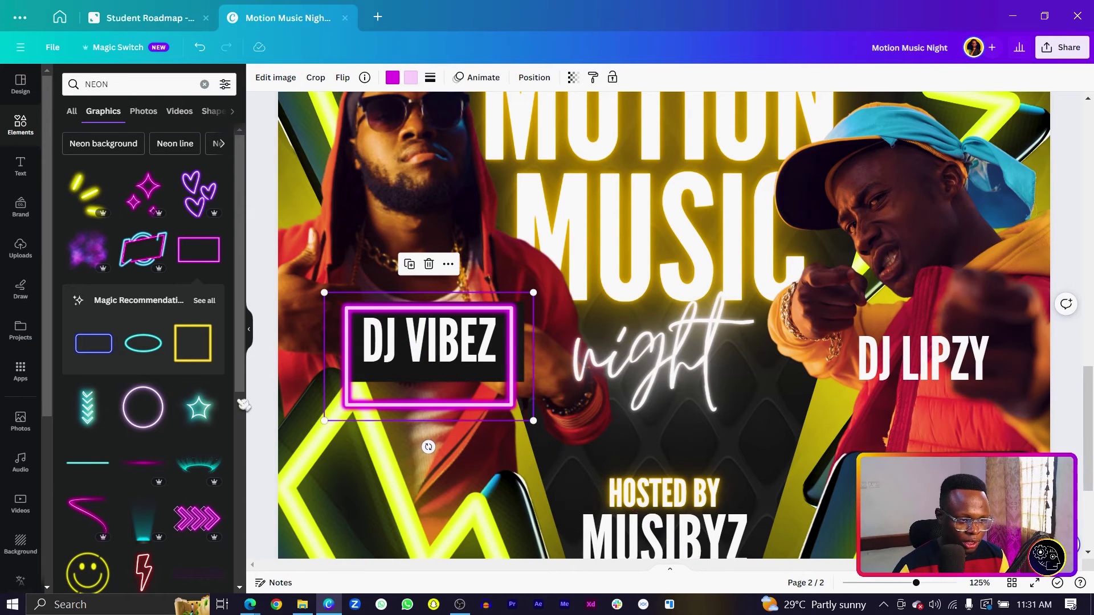
Replace the pink frame with the recommended blue rounded neon frame, scaled down to fit around the DJ VIBEZ label.
left_click(106, 351)
left_click_drag(627, 393, 567, 436)
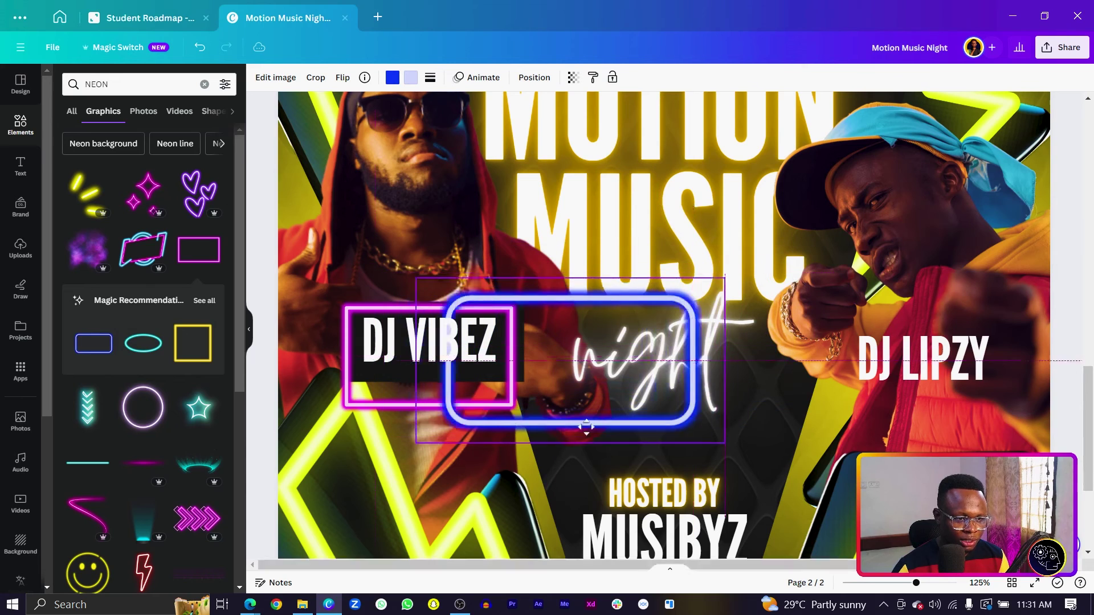
left_click(365, 408)
left_click_drag(365, 408, 468, 436)
left_click_drag(609, 430, 465, 431)
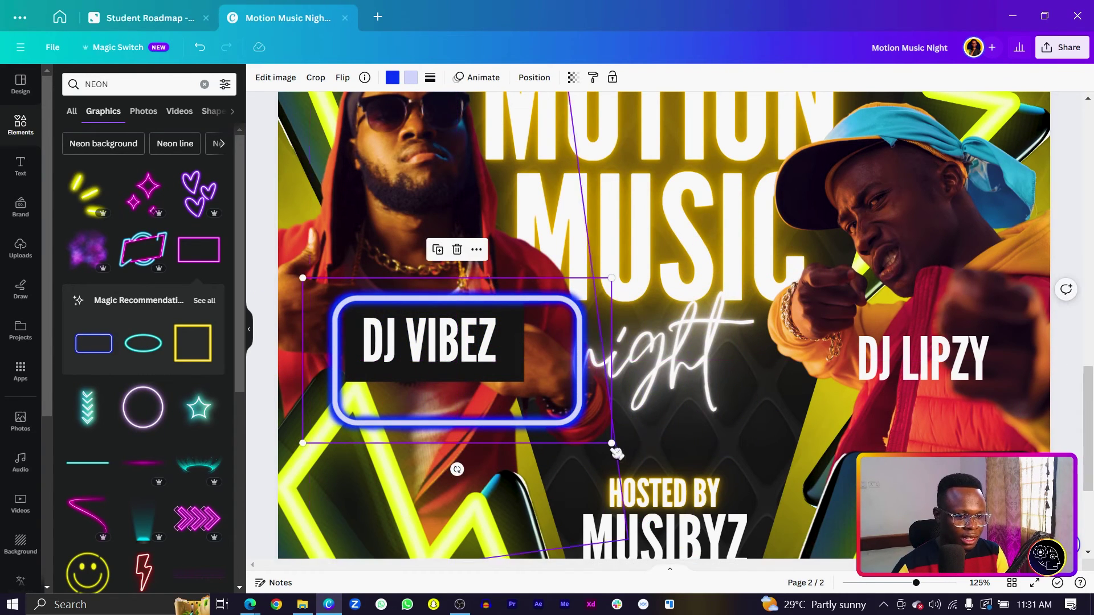
left_click_drag(611, 443, 549, 407)
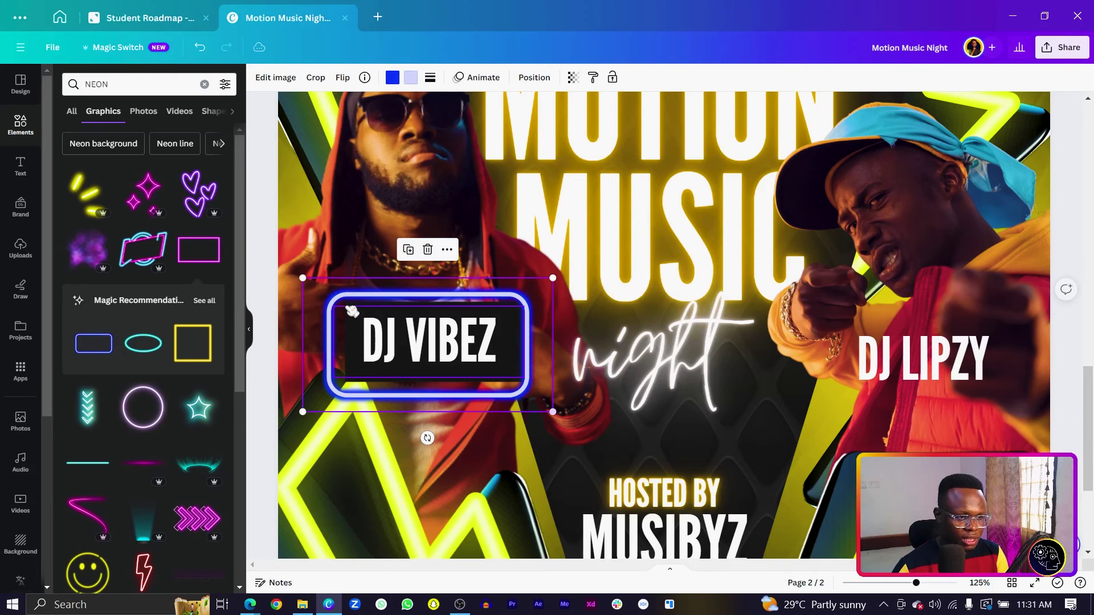
left_click_drag(303, 278, 344, 307)
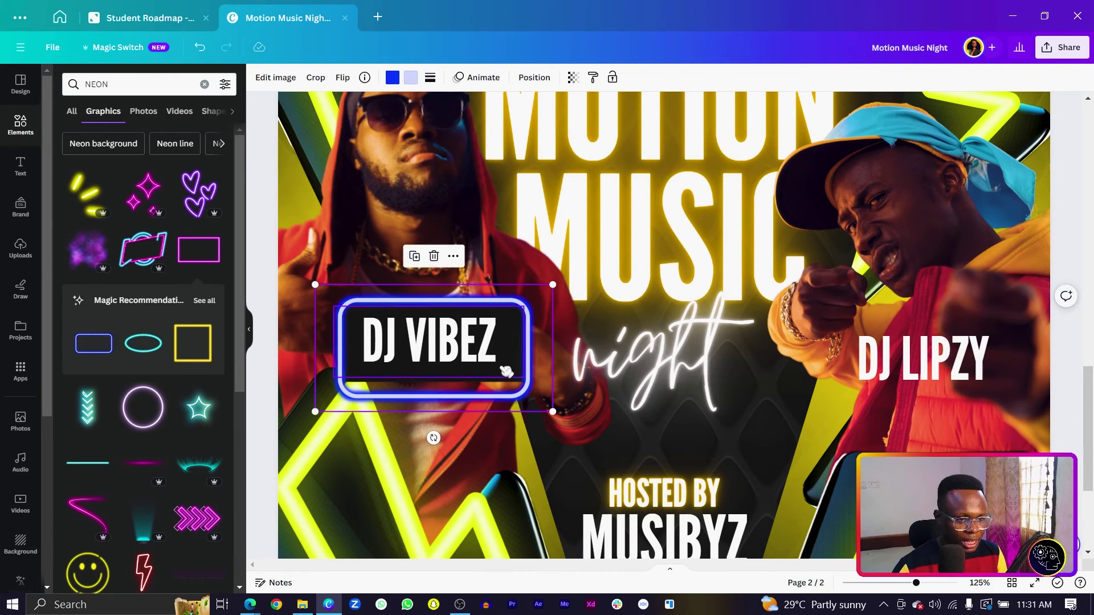
Extend the dark rectangle down to the neon frame's lower edge and centre the DJ VIBEZ text inside the frame.
left_click(513, 377)
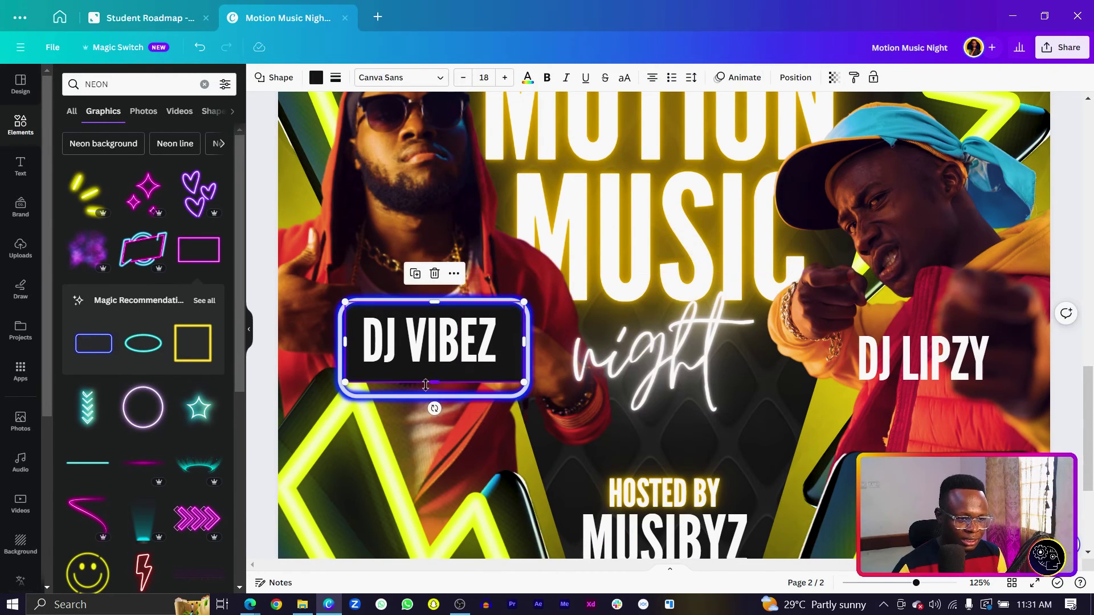
left_click_drag(410, 378, 410, 392)
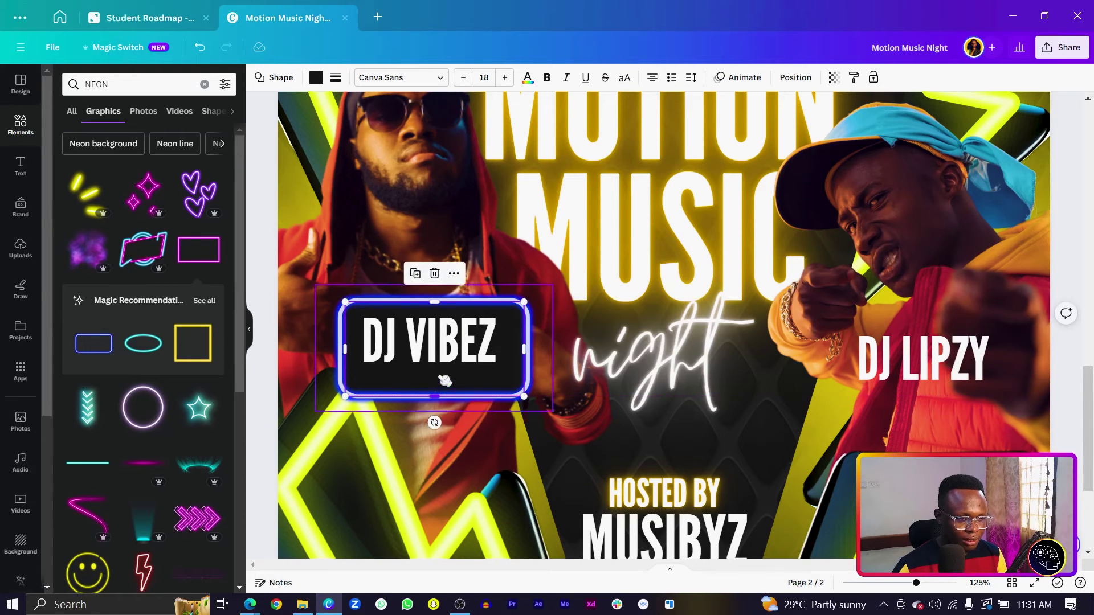
key("ctrl+z")
left_click(426, 349)
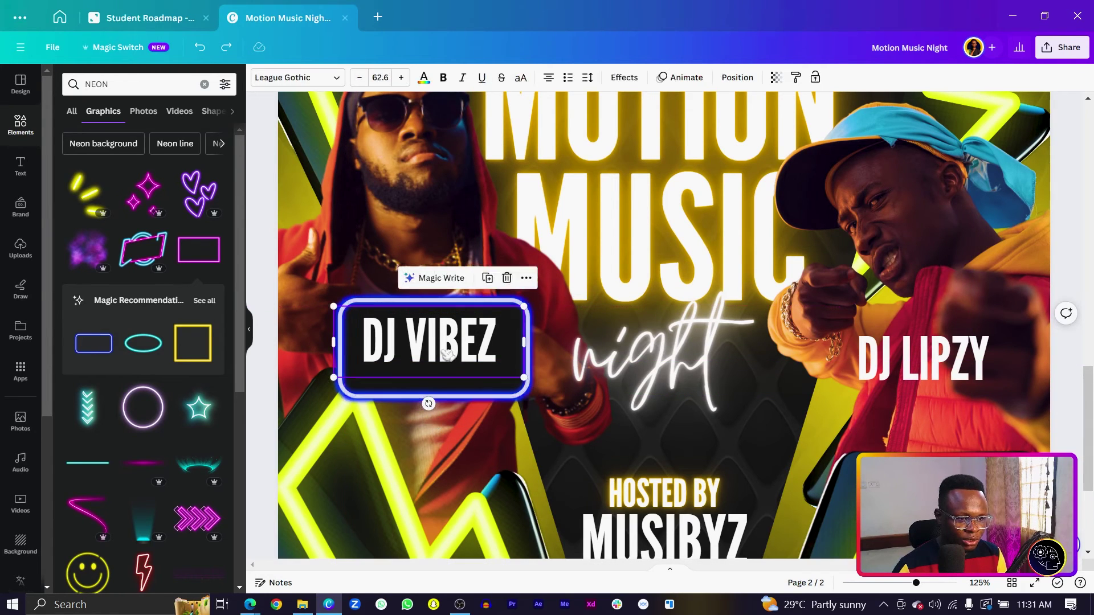
mouse_move(421, 357)
left_mouse_down()
mouse_move(427, 367)
mouse_move(420, 360)
left_mouse_up()
Recolour the neon frame around DJ VIBEZ with the amber document colour for its glow and white for its inner line.
left_click(398, 302)
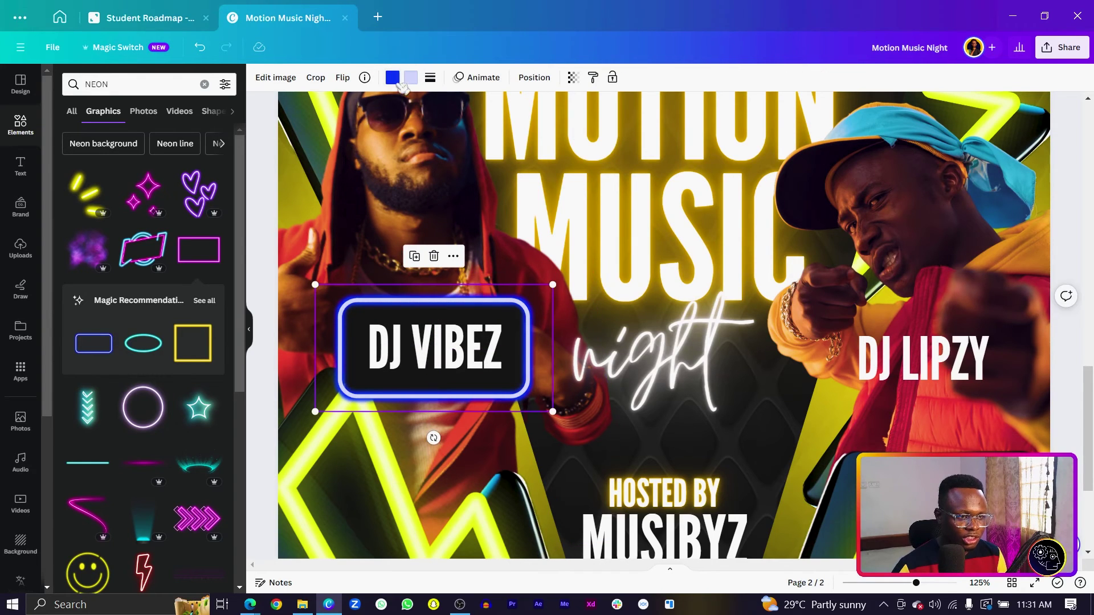
left_click(393, 78)
left_click(66, 174)
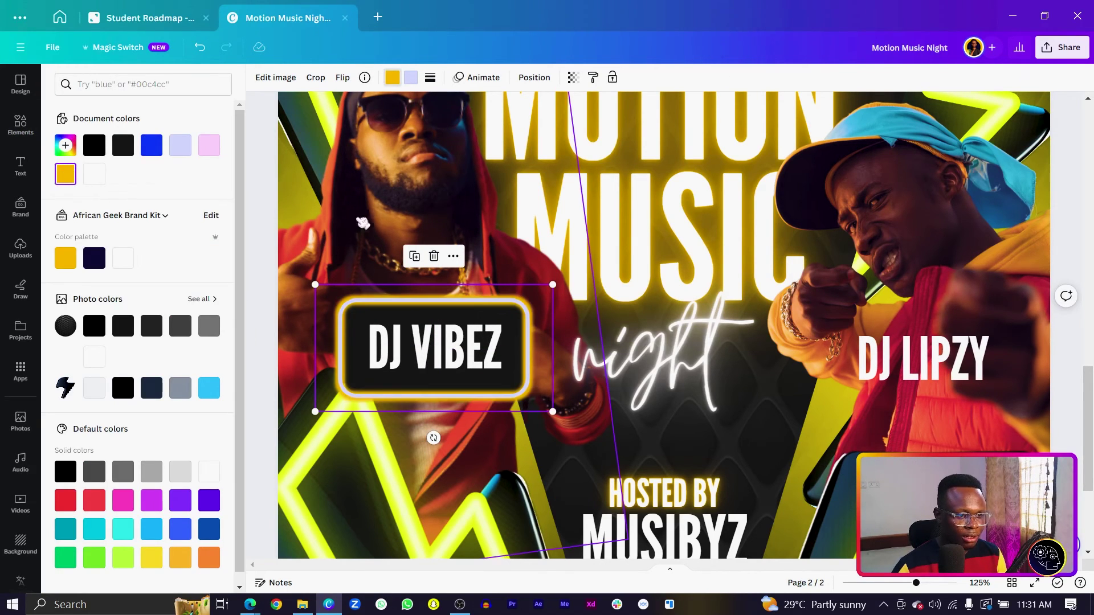
left_click(412, 80)
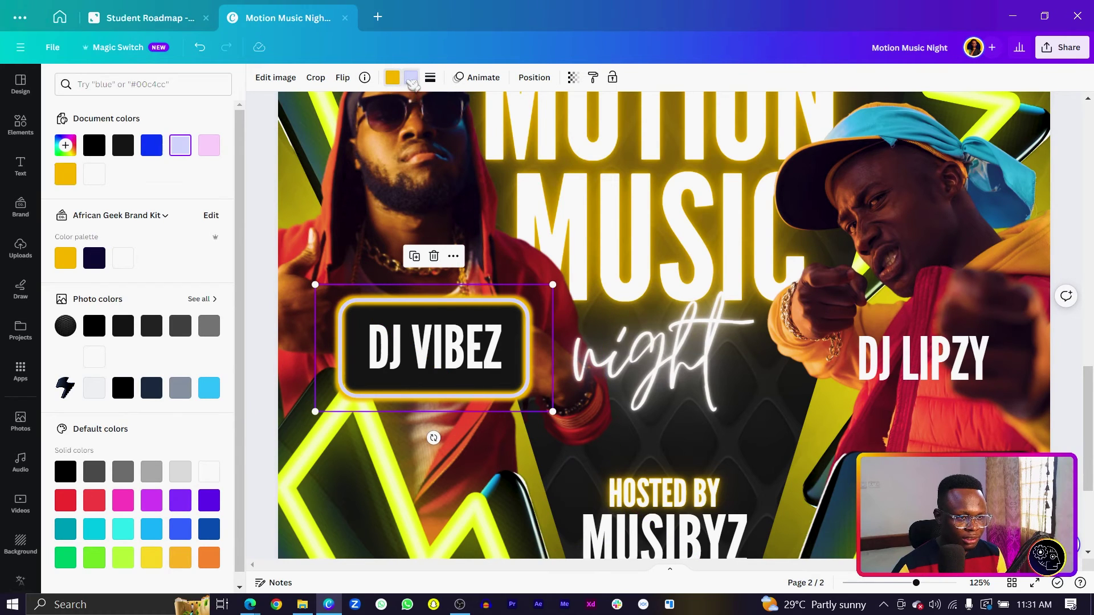
left_click(64, 174)
left_click(102, 179)
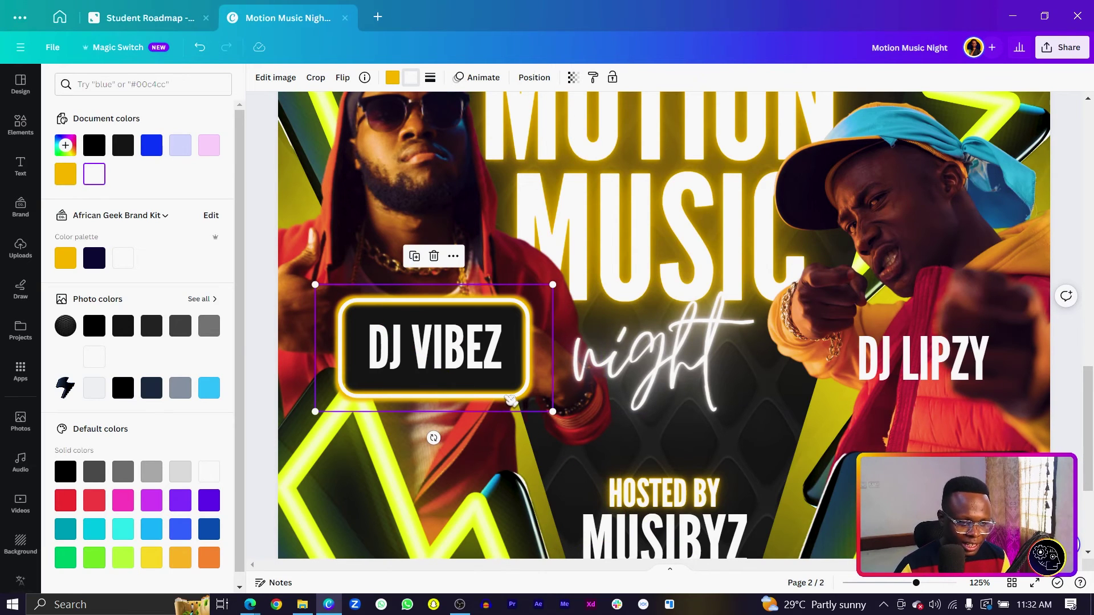
left_click(395, 386)
left_click(399, 388)
left_click(402, 391)
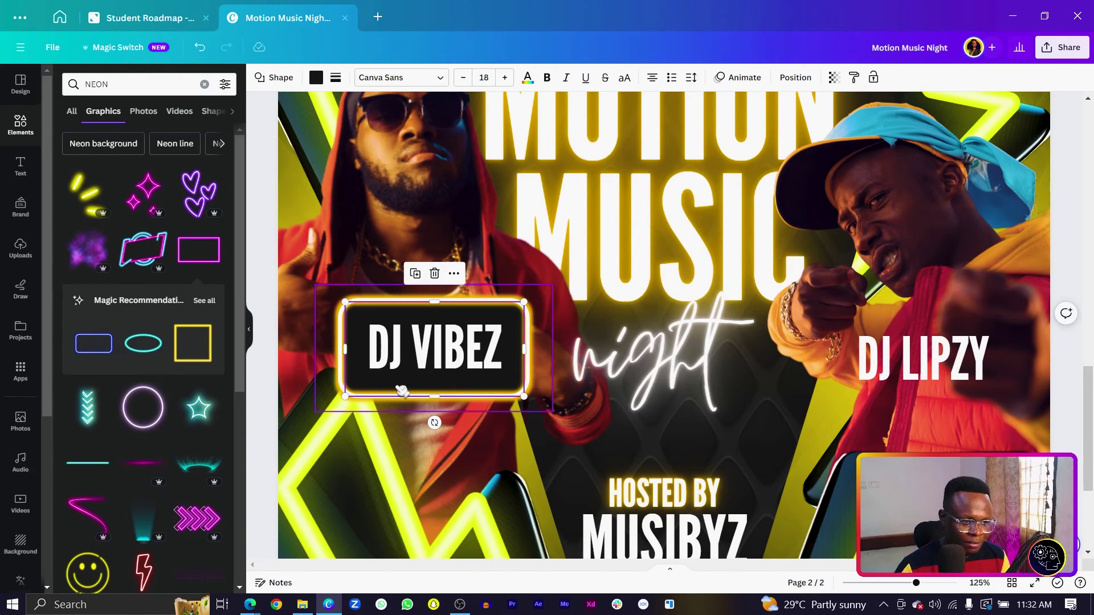
key("Tab")
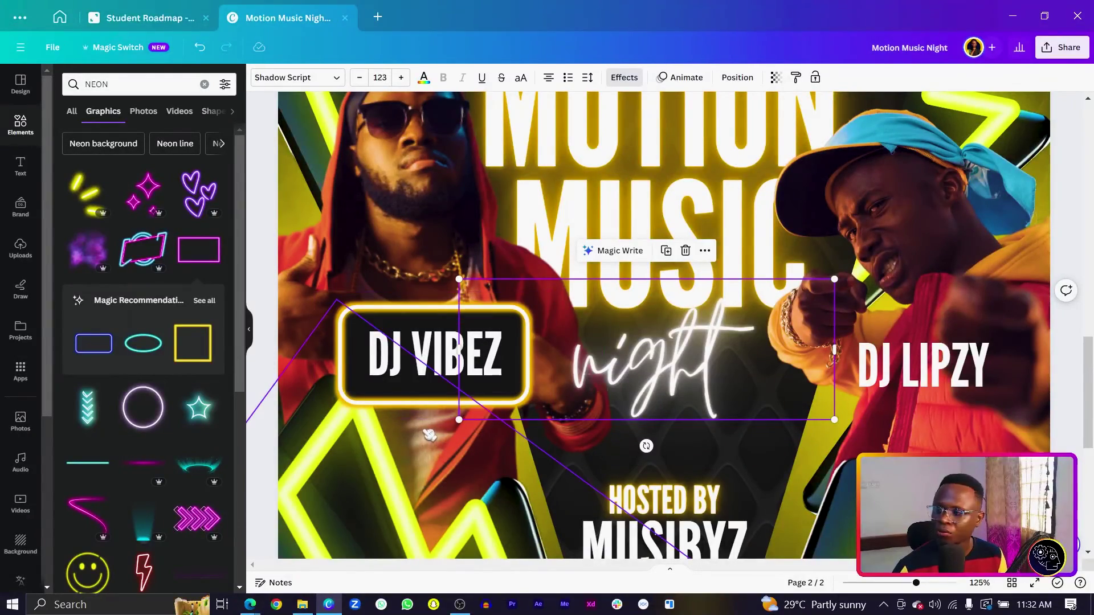
left_click(422, 408)
left_click(420, 401)
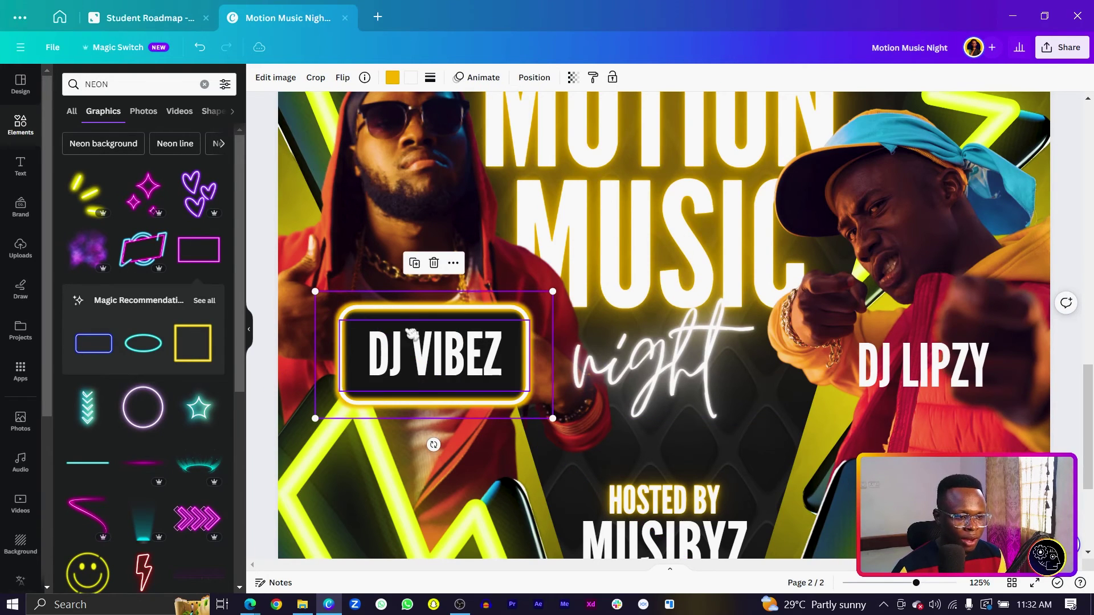
left_click(450, 365)
left_click(450, 365)
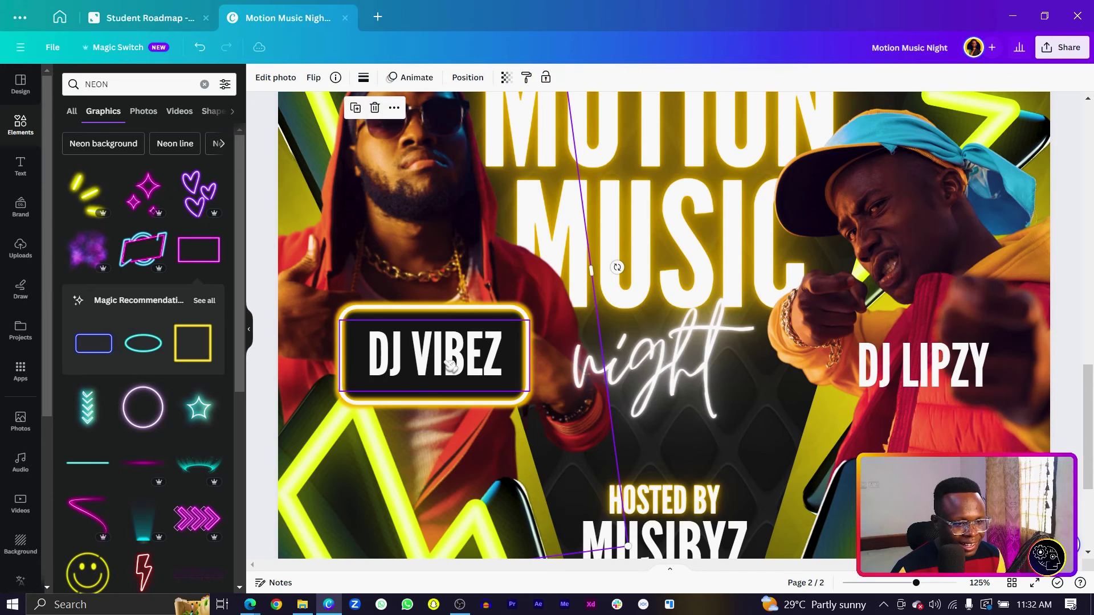
left_click(439, 357)
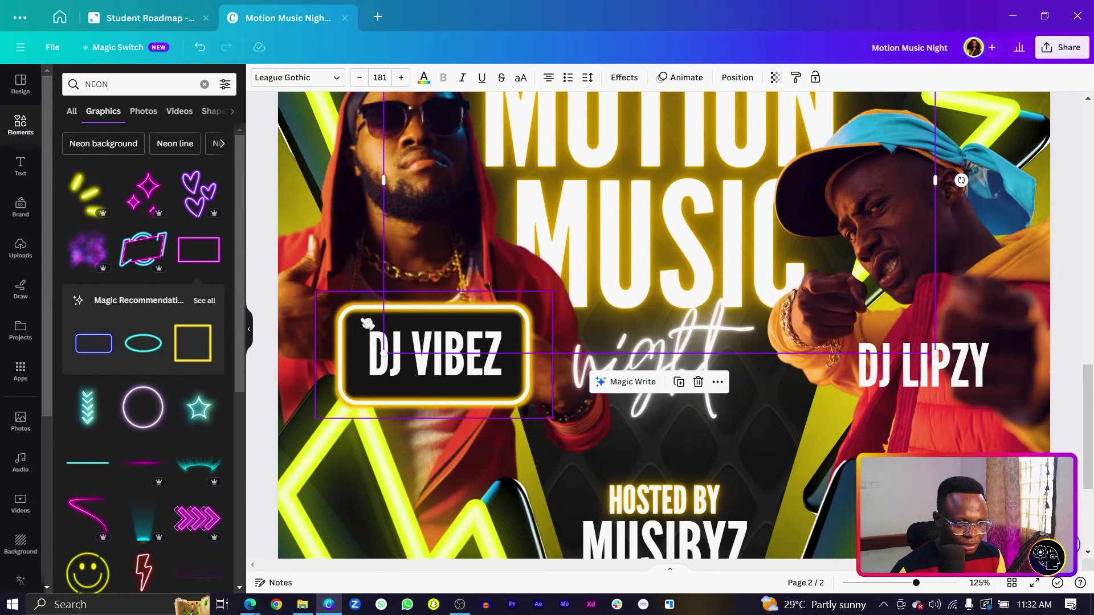
left_click(373, 349)
left_click(373, 349)
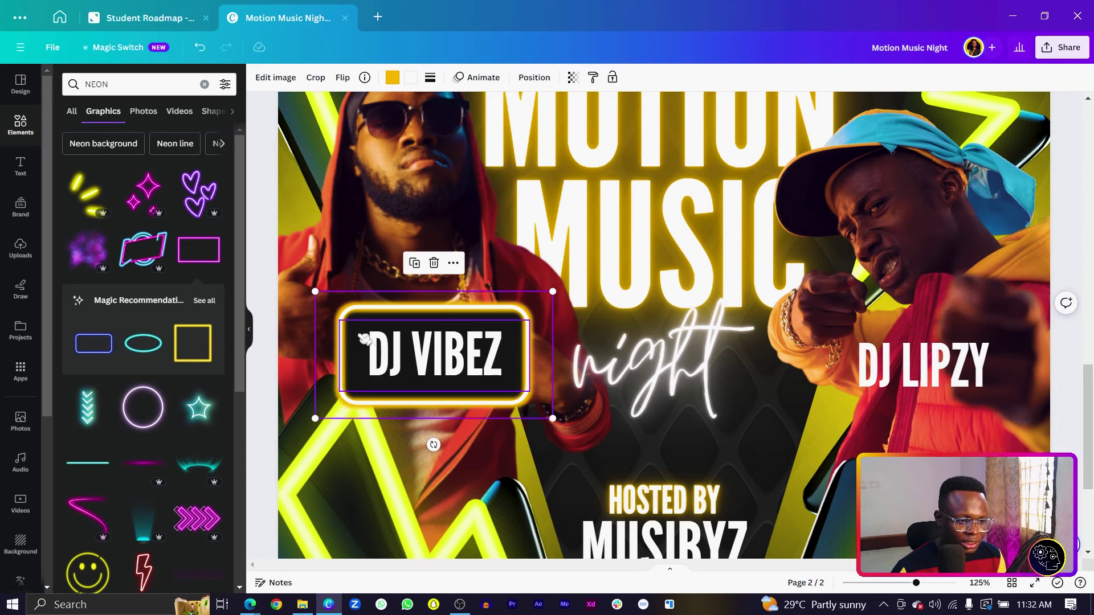
Copy the neon frame together with its dark rectangle to DJ LIPZY and send the copy behind the text.
left_click(363, 340)
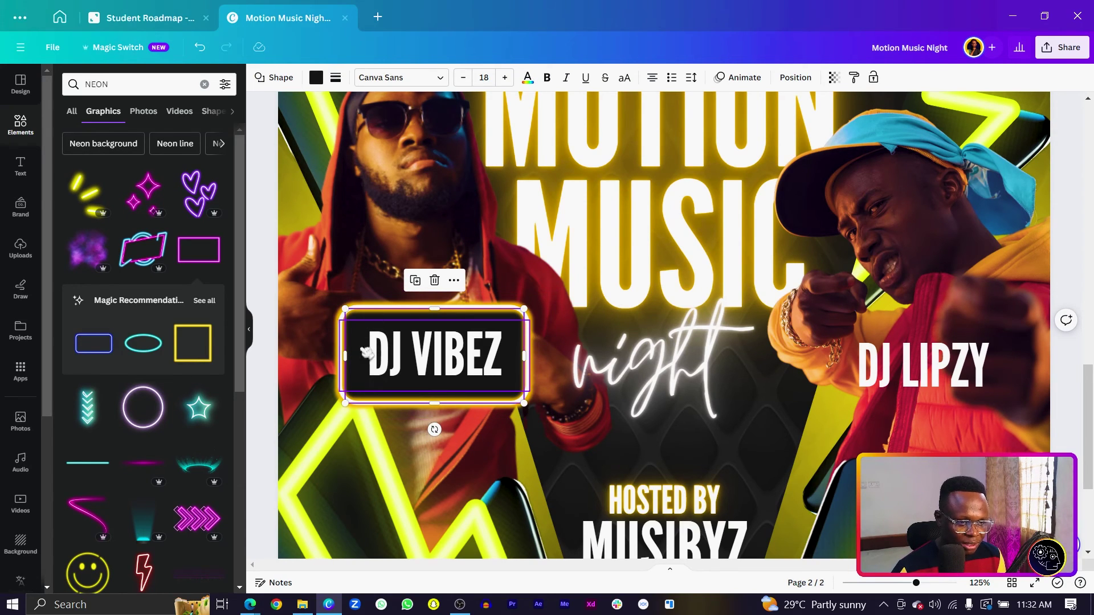
left_click(329, 308, "shift")
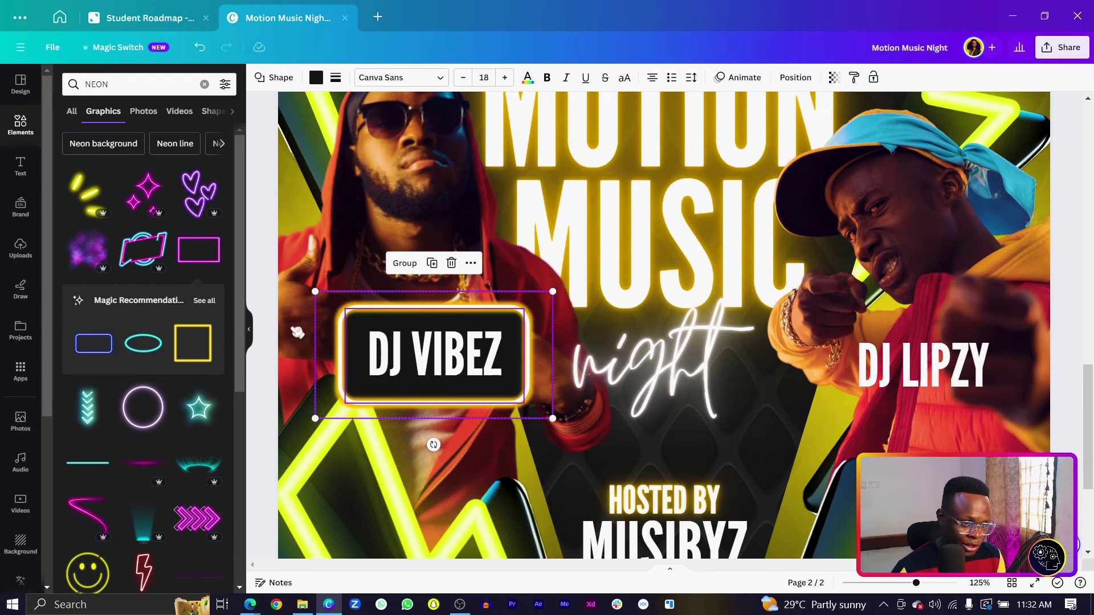
left_click_drag(351, 347, 843, 365)
key("ctrl+bracketleft")
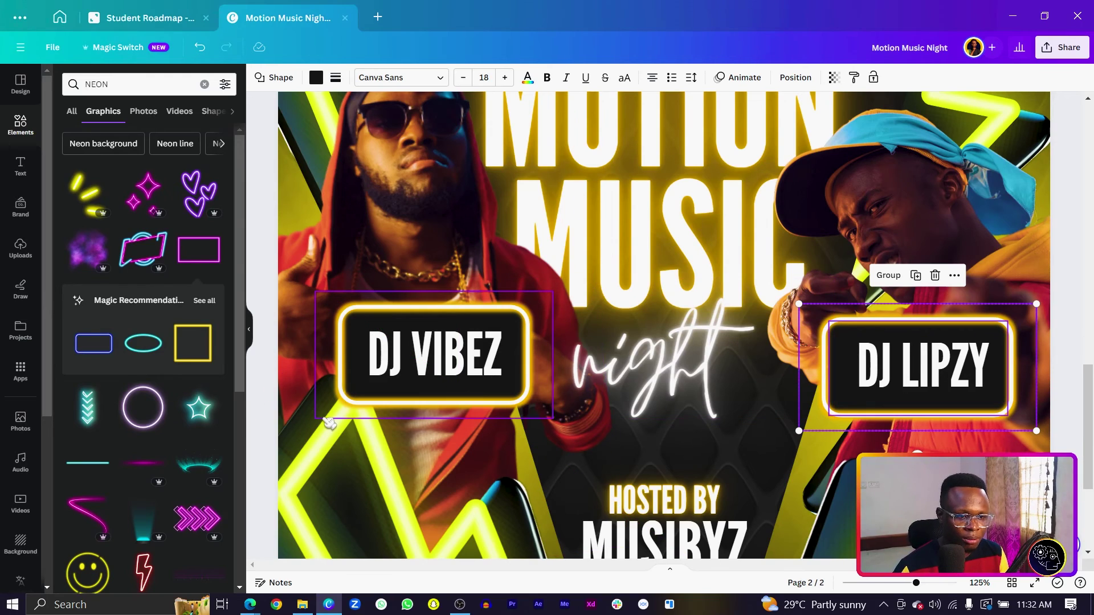
Adjust the photo of the man in the red hood to temperature 43 and tint -21.
key("ctrl+minus")
key("ctrl+minus")
key("ctrl+minus")
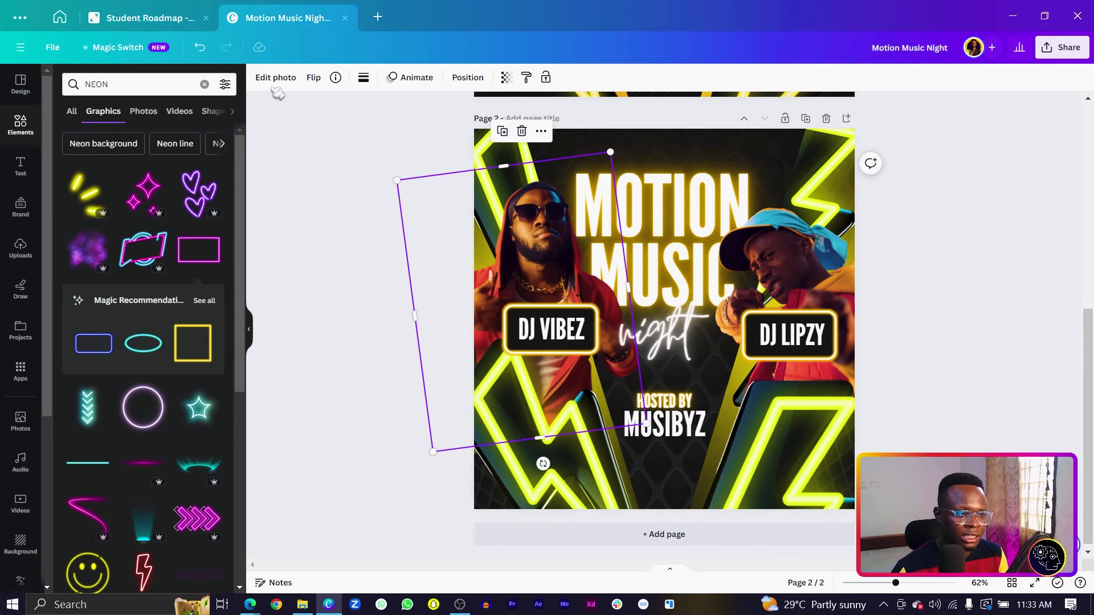
left_click(275, 79)
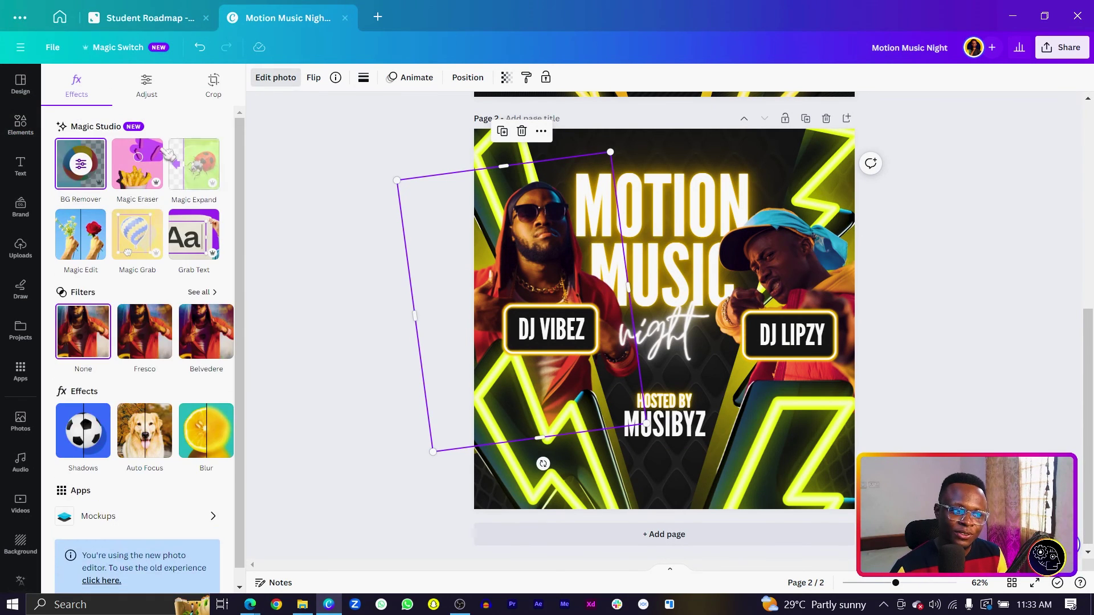
left_click(147, 88)
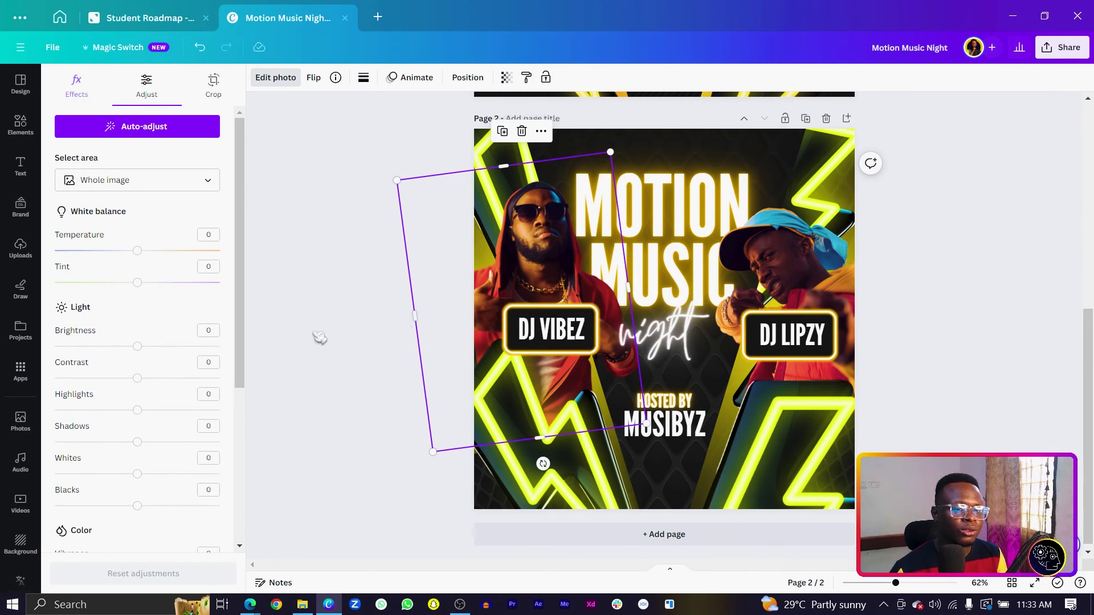
left_click_drag(141, 251, 130, 285)
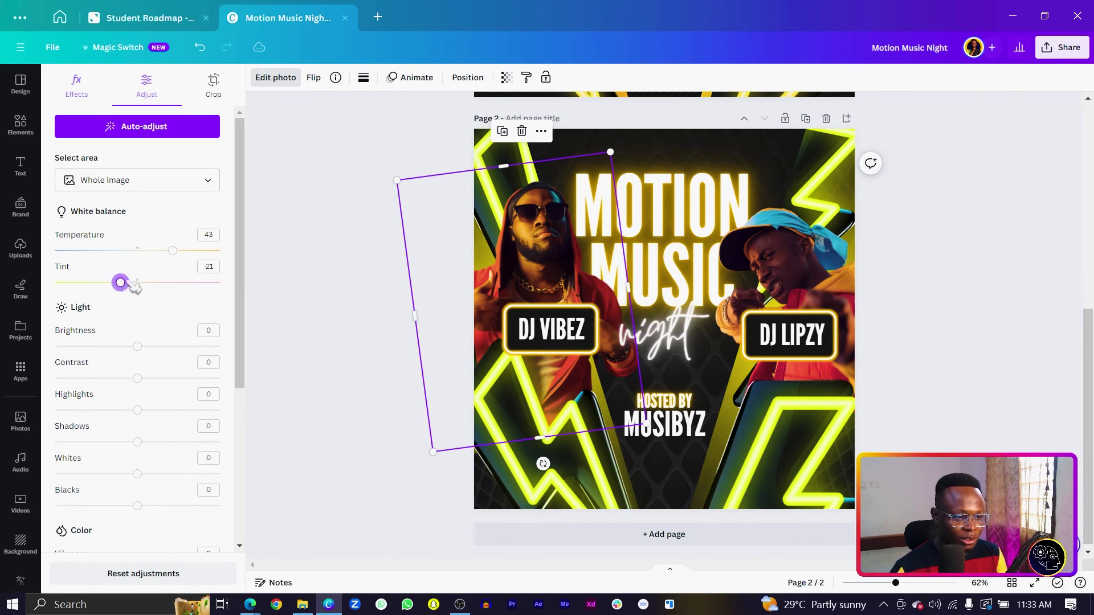
Adjust the photo of the man in the blue cap to temperature 52 and tint -22, and enlarge it slightly.
left_click(748, 272)
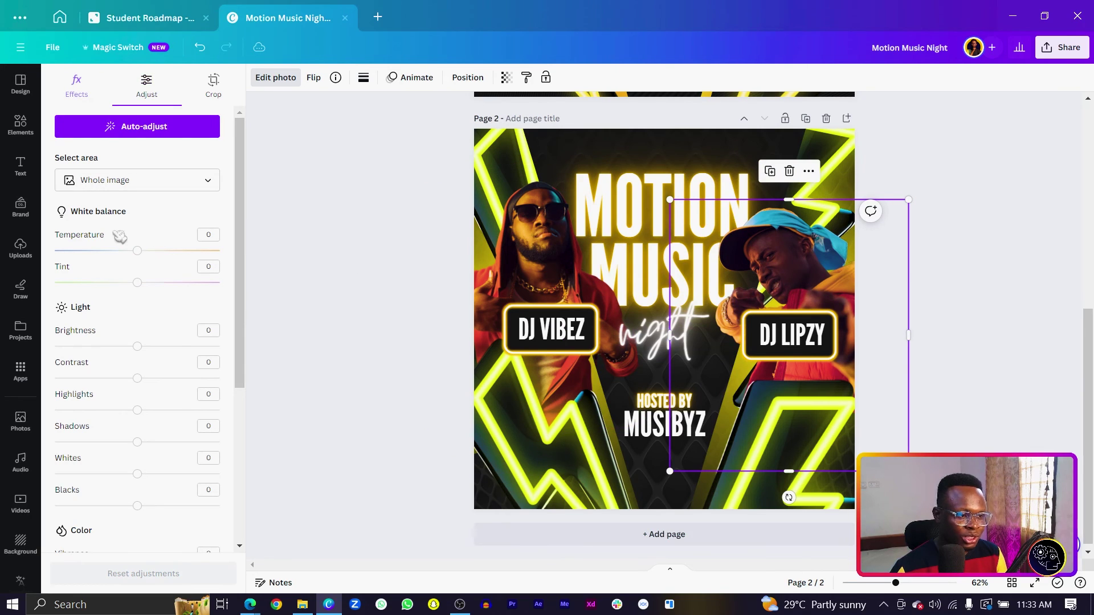
left_click_drag(143, 253, 132, 283)
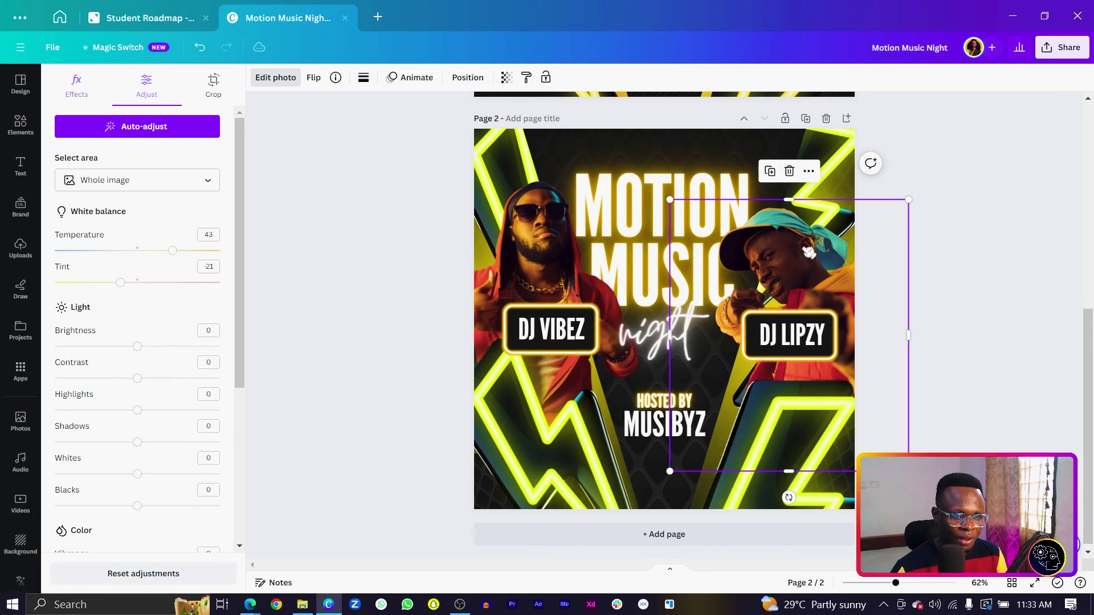
left_click_drag(911, 199, 924, 183)
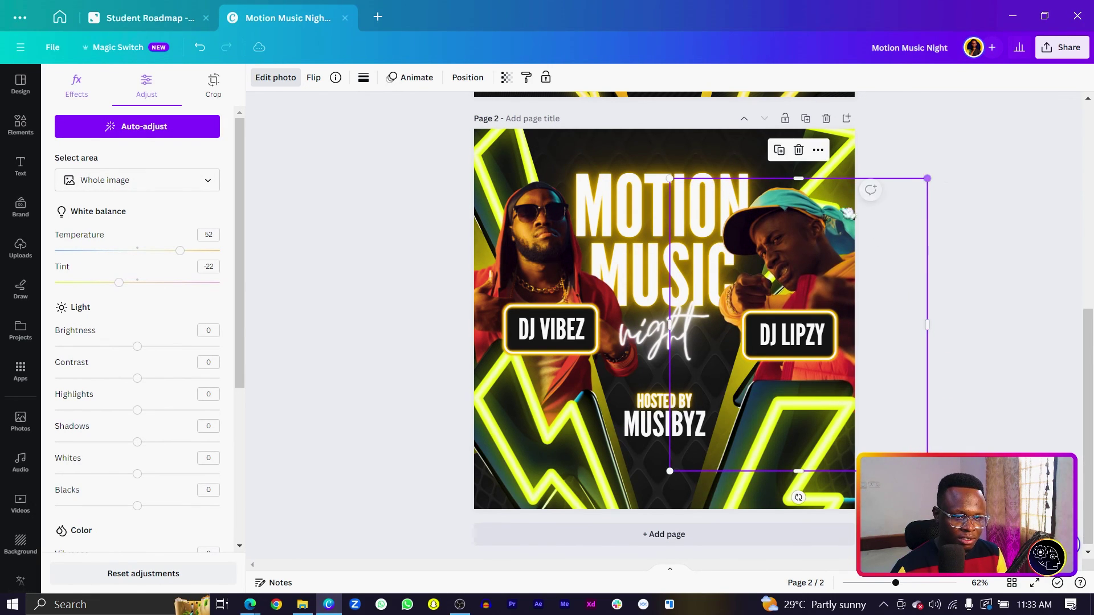
Shift the cutout of the man in the red hood slightly down and to the left.
left_click(515, 234)
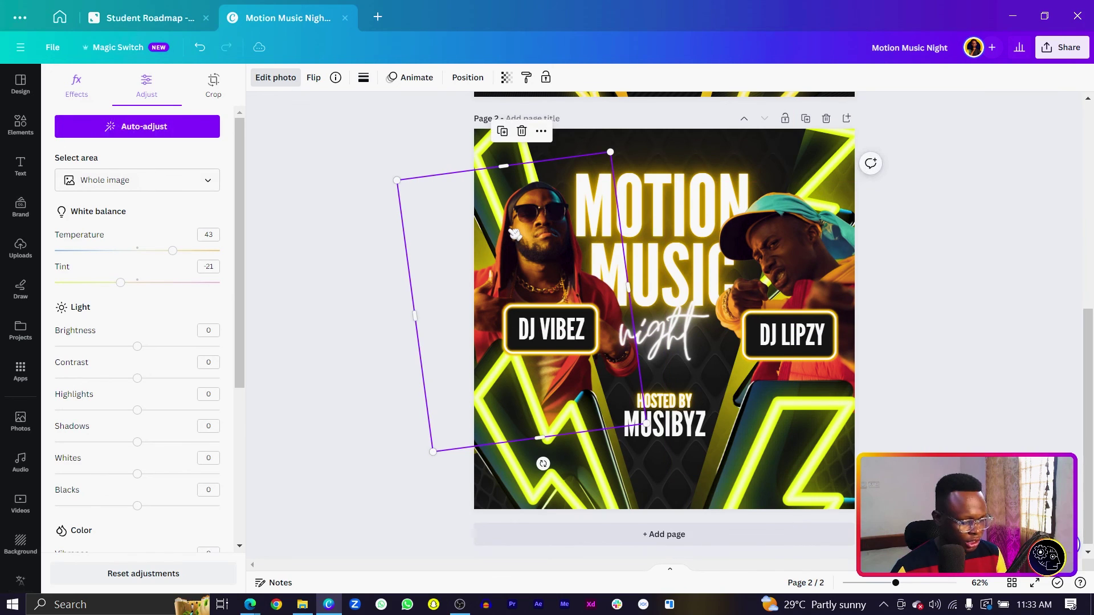
left_click_drag(514, 235, 510, 242)
left_click(299, 221)
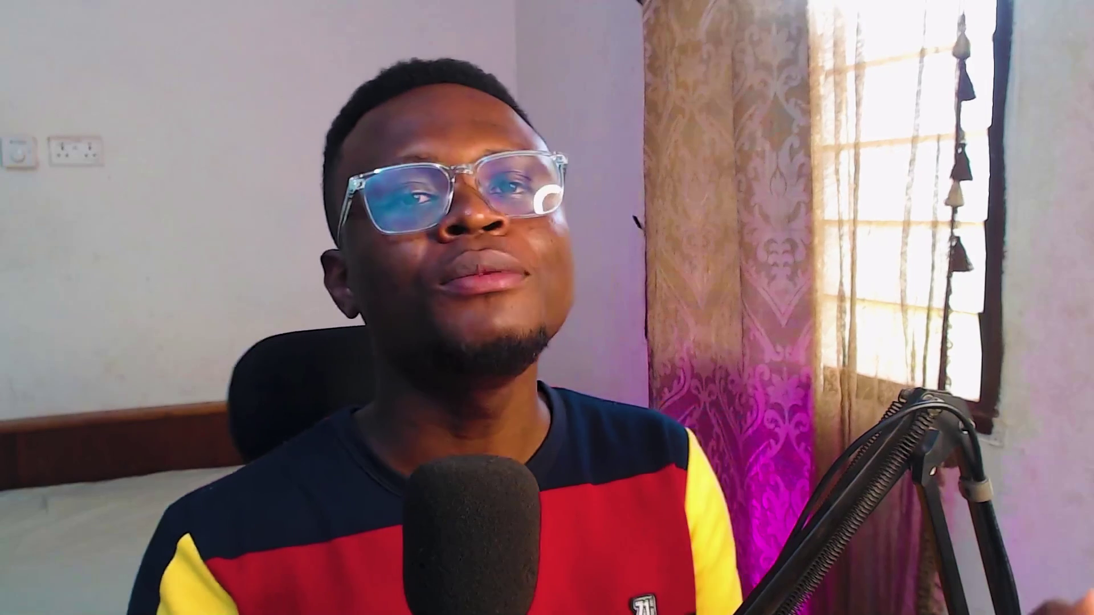